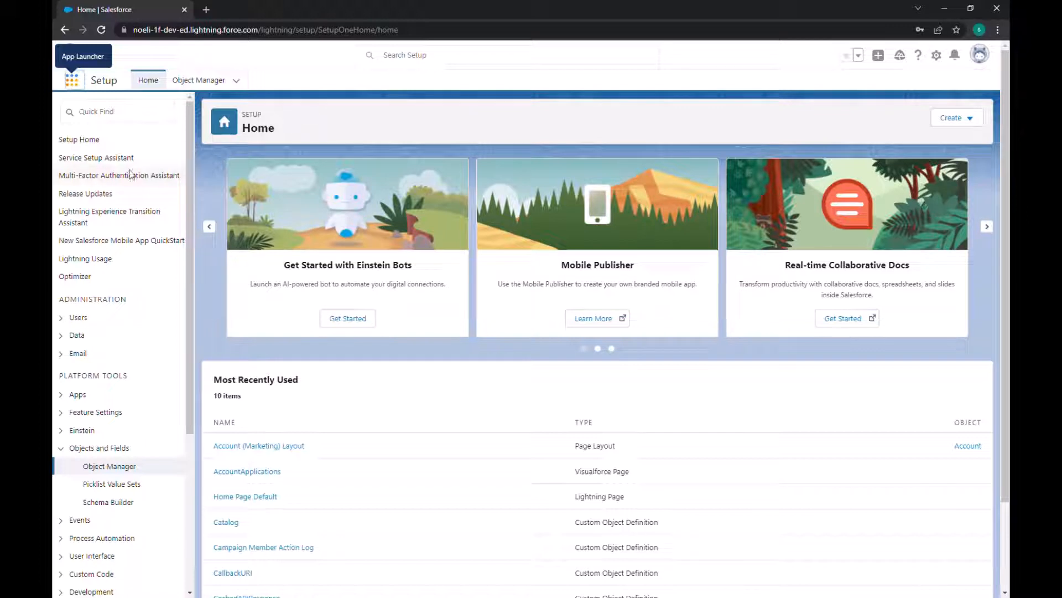
Step: Open the OmniStudio app, close the leftover Get All Case record, and show the OmniStudio FlexCards list
left_click(107, 117)
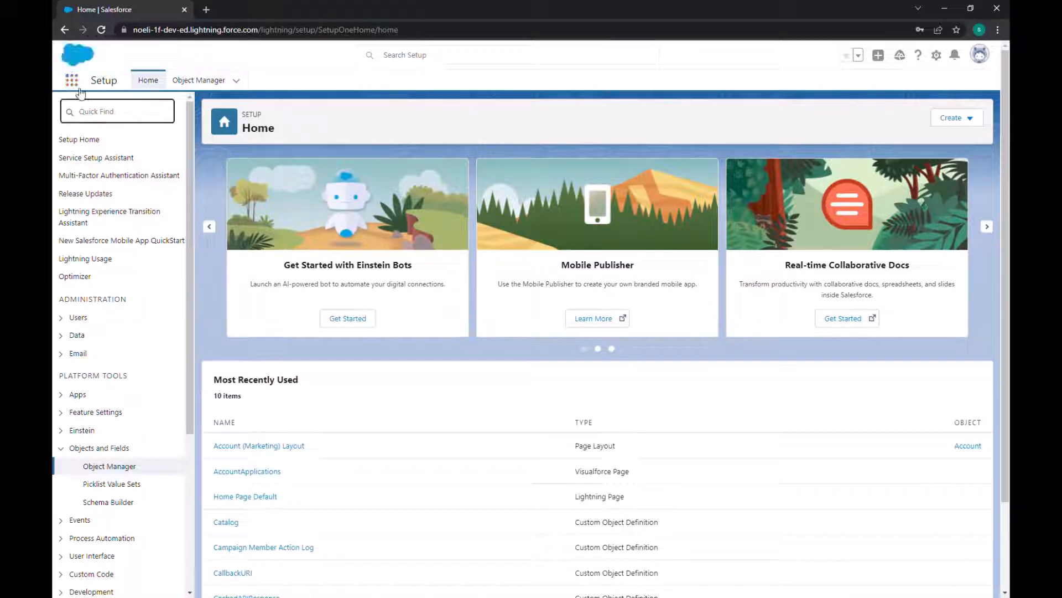
left_click(76, 84)
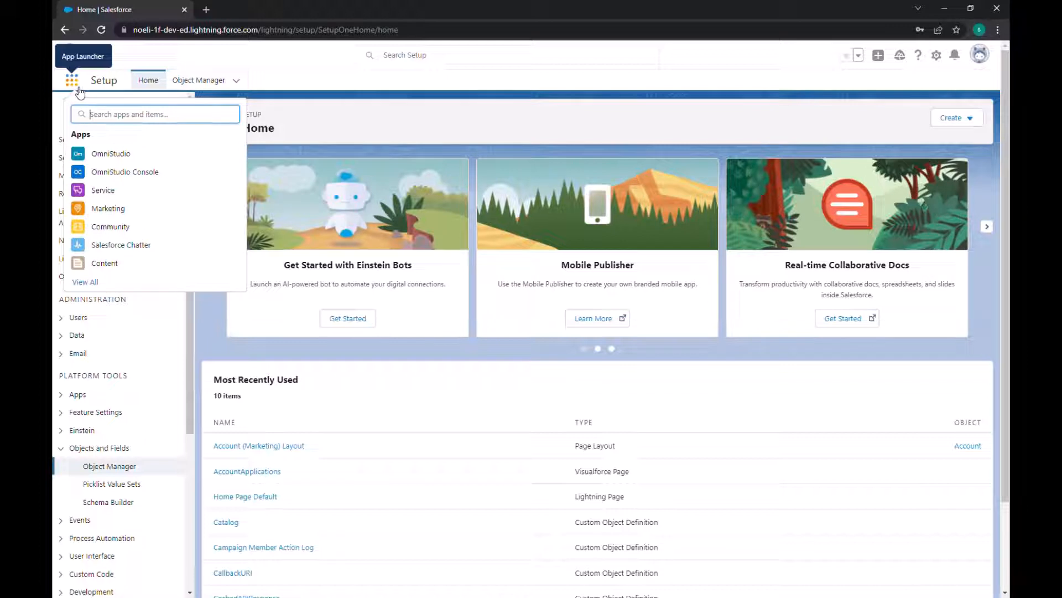
left_click(127, 157)
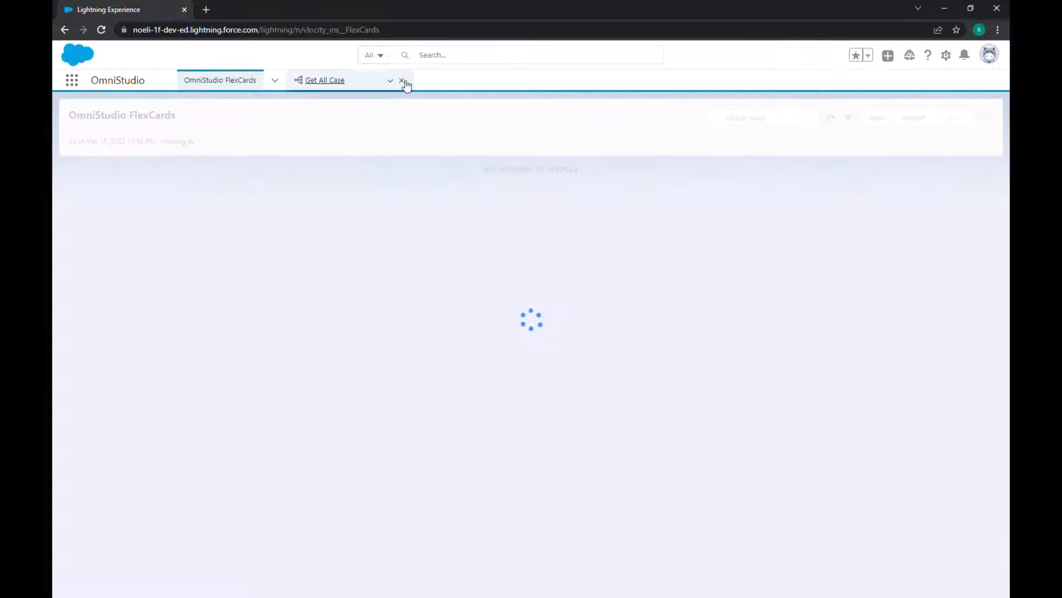
left_click(402, 80)
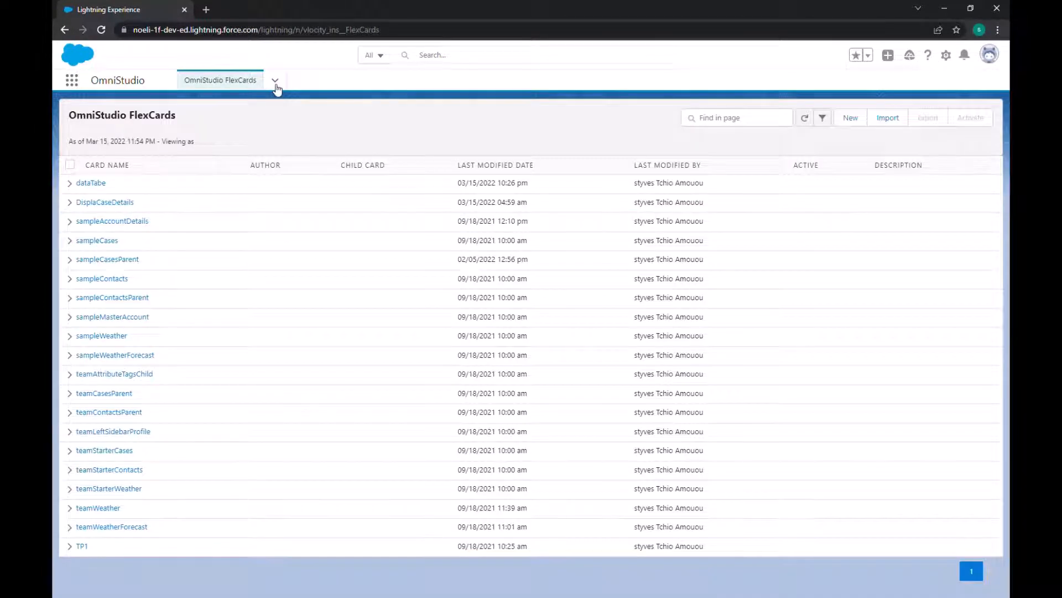
left_click(275, 82)
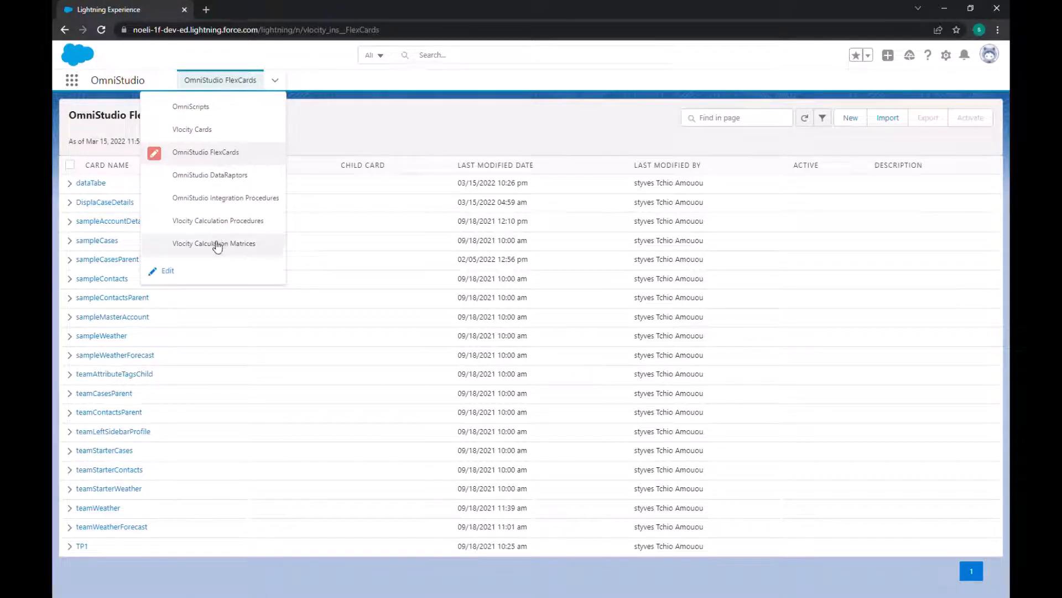
left_click(204, 154)
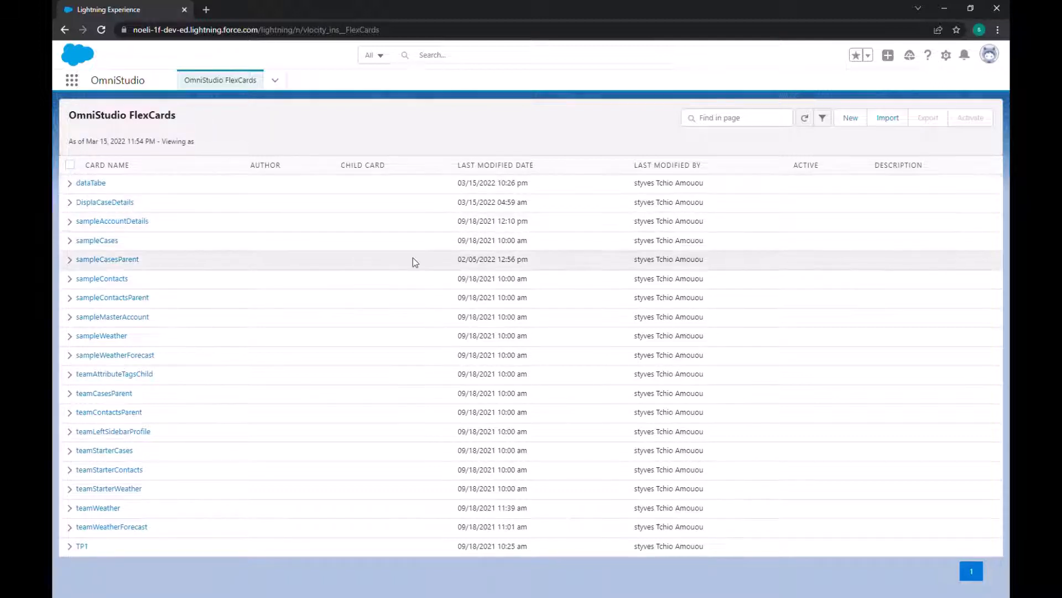
Step: Start a new FlexCard and name it CaseDetails
left_click(851, 118)
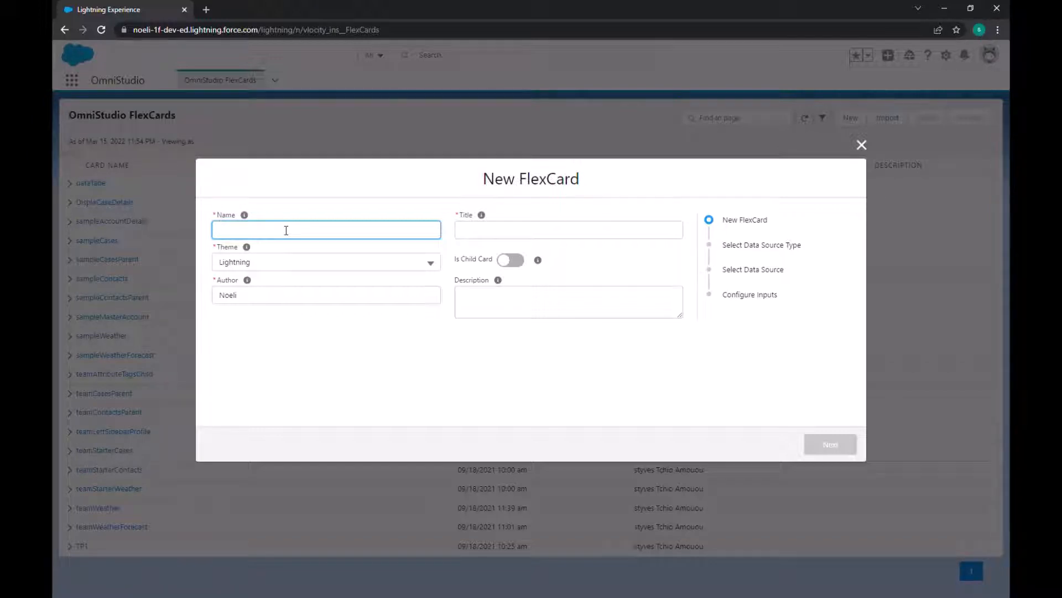
type("ase details")
Step: Set the new FlexCard's title to Training and keep the Lightning theme
left_click(473, 231)
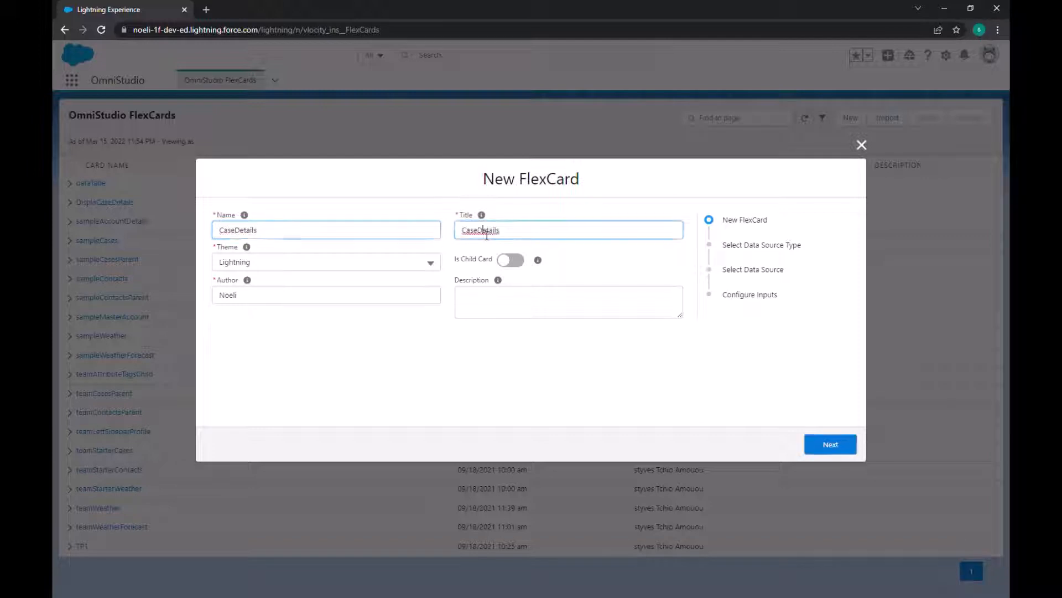
double_click(475, 236)
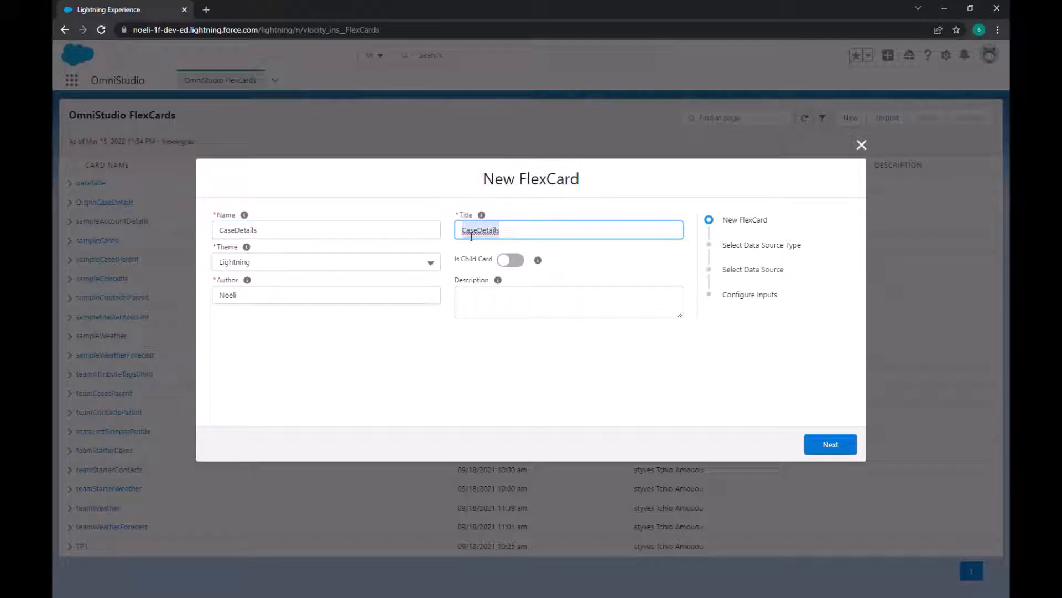
type("Train")
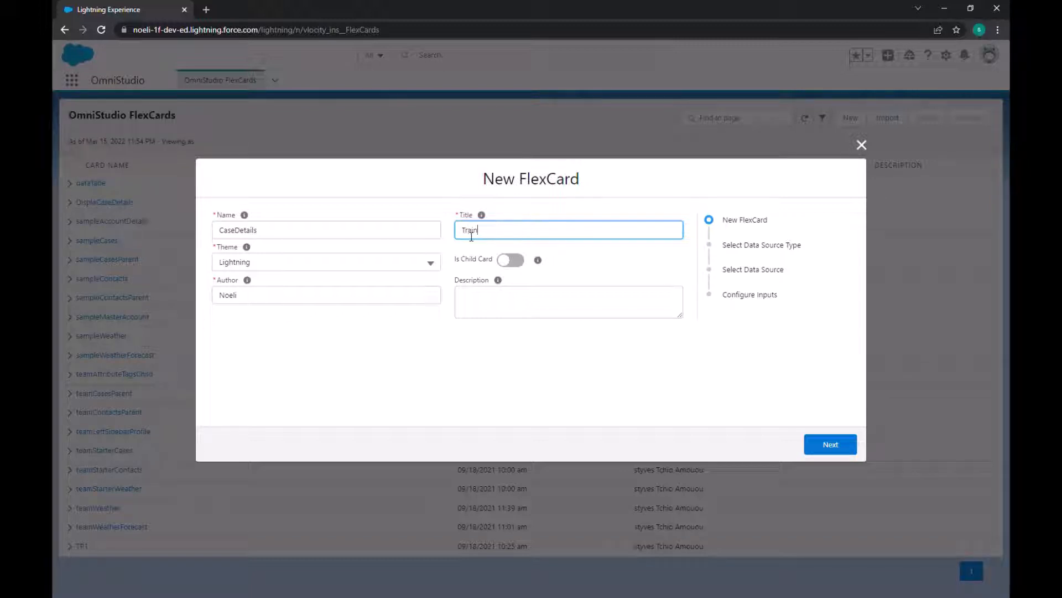
type("ing")
left_click(359, 326)
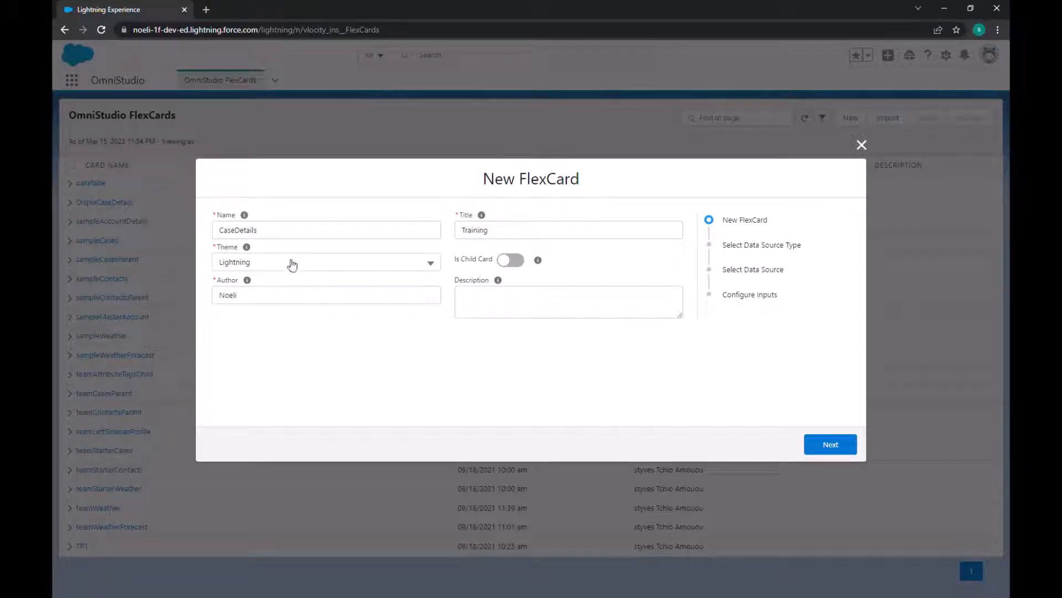
left_click(291, 262)
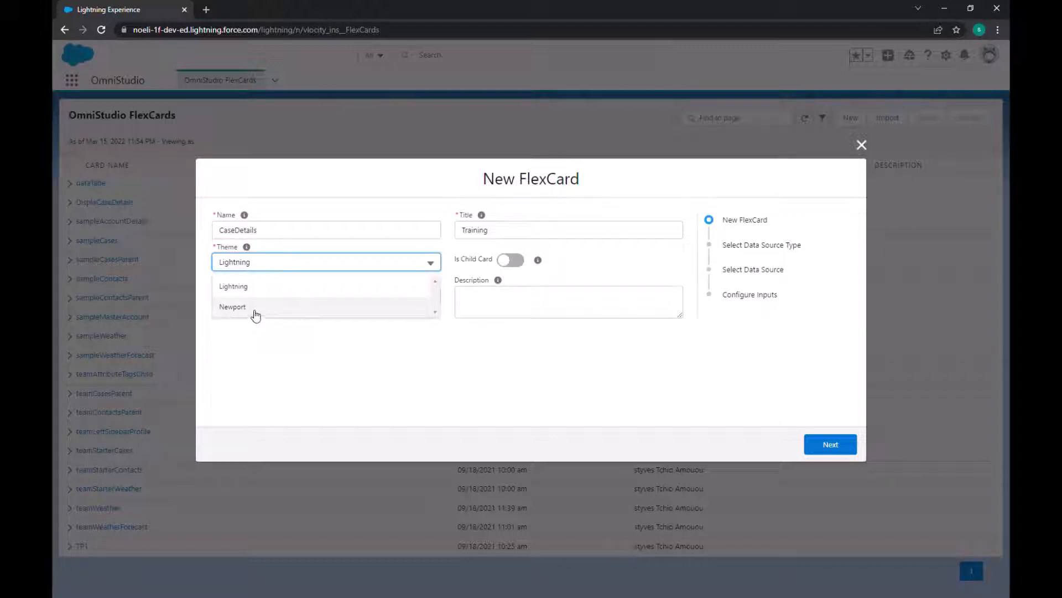
left_click(584, 256)
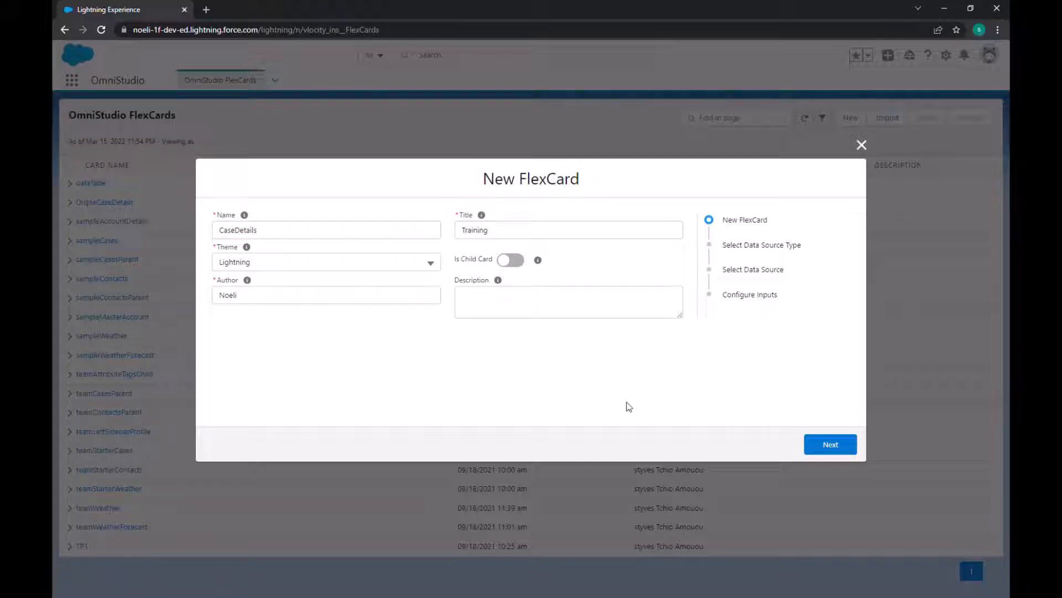
Step: Continue to the data source setup and choose SOQL Query as the source type
left_click(817, 442)
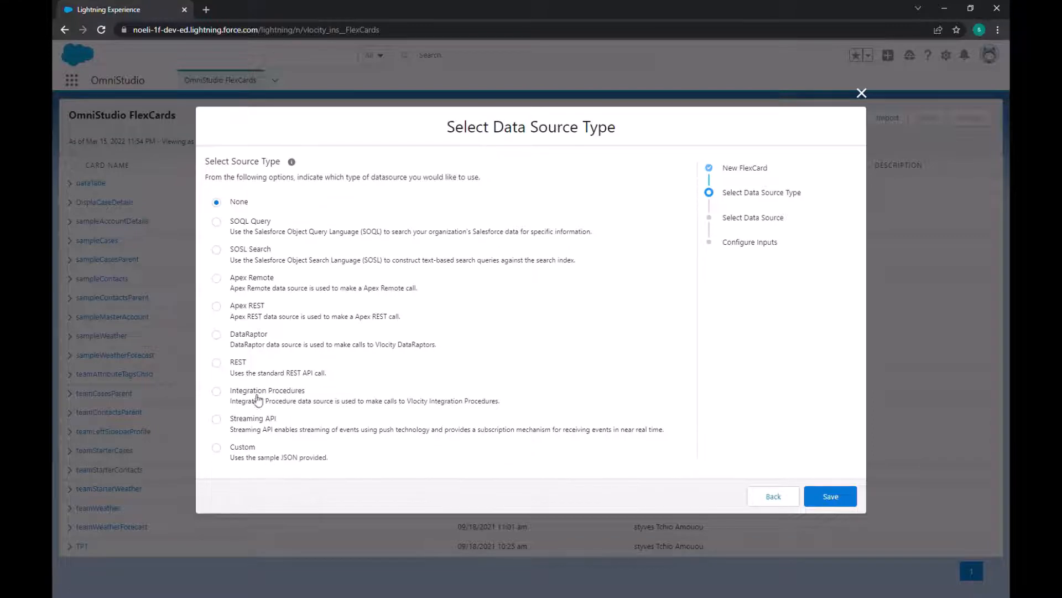
left_click(217, 222)
left_click(828, 495)
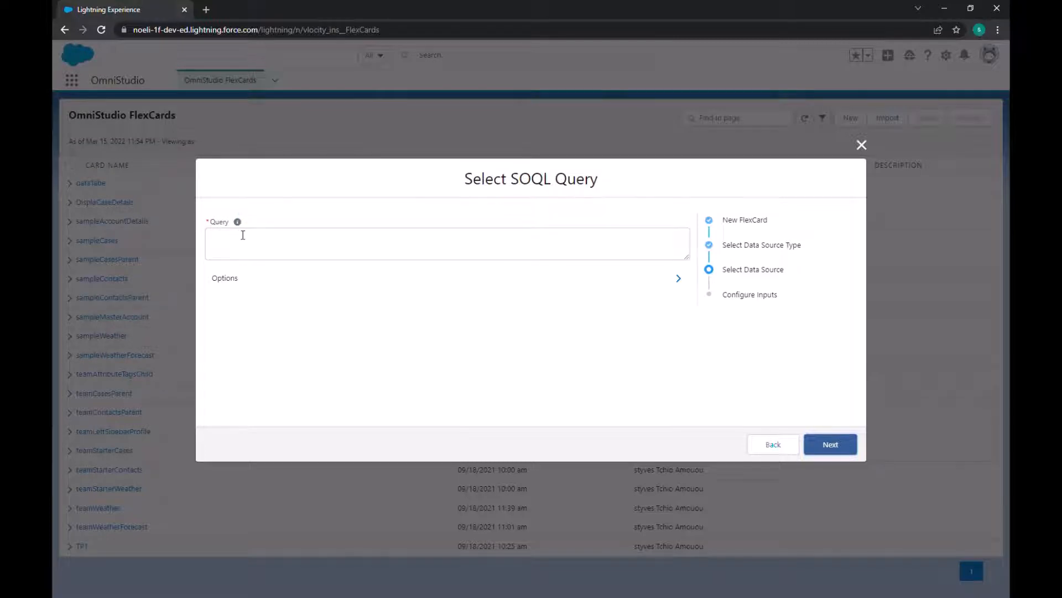
Step: Enter the SOQL query "Select Id, Casenumber, Subject, status From Case"
mouse_move(241, 225)
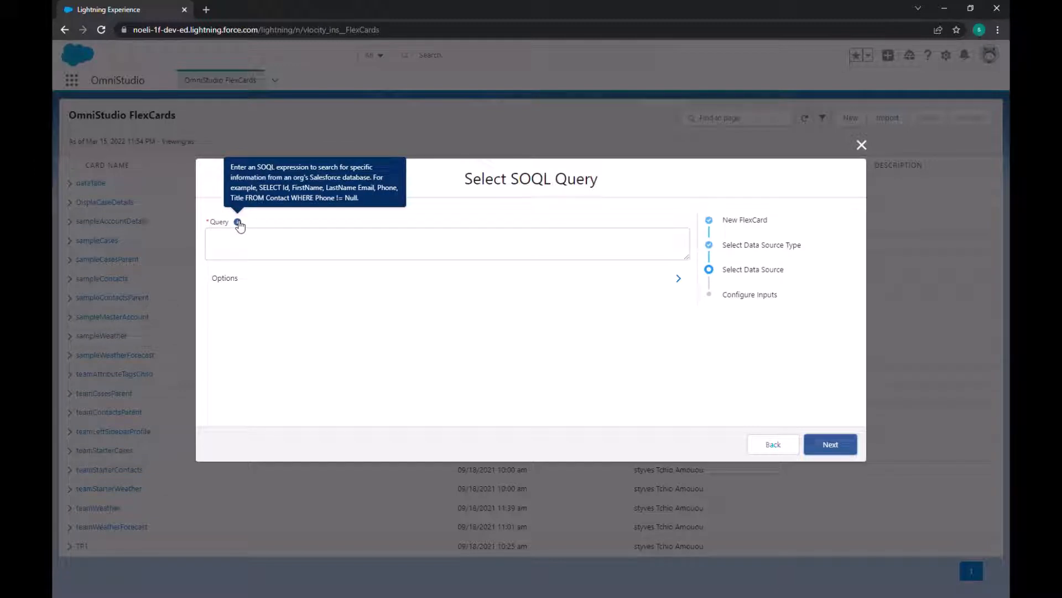
left_click(240, 246)
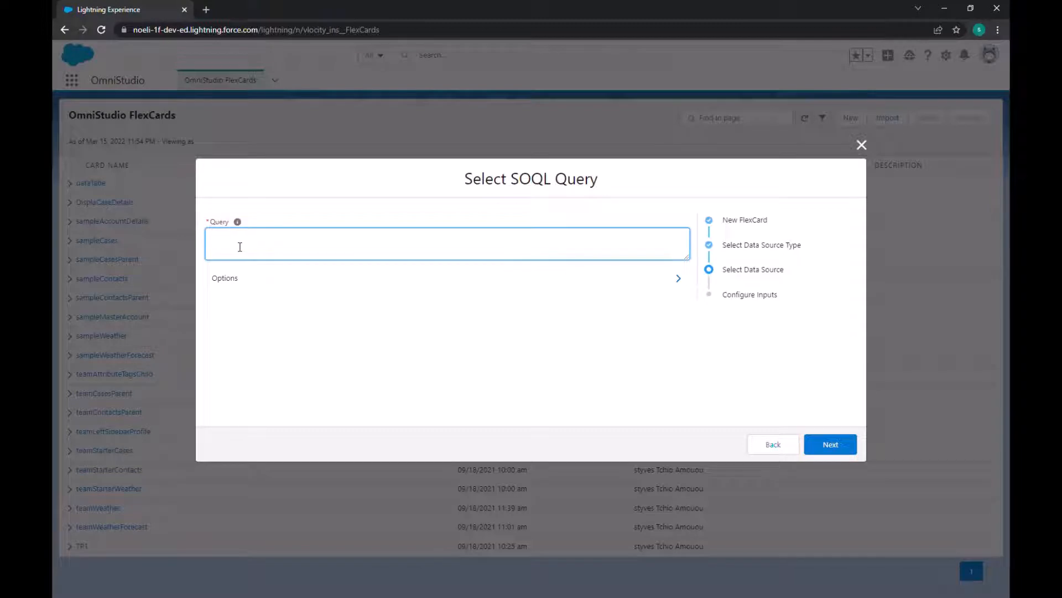
type("S")
key("BackSpace")
type("le")
type("ct Id, V")
key("BackSpace")
type("Case")
type(" N")
type("numbe")
type("r, ")
type("Subjec")
type("t, sta")
type("tus")
type(" From ")
type("Cas")
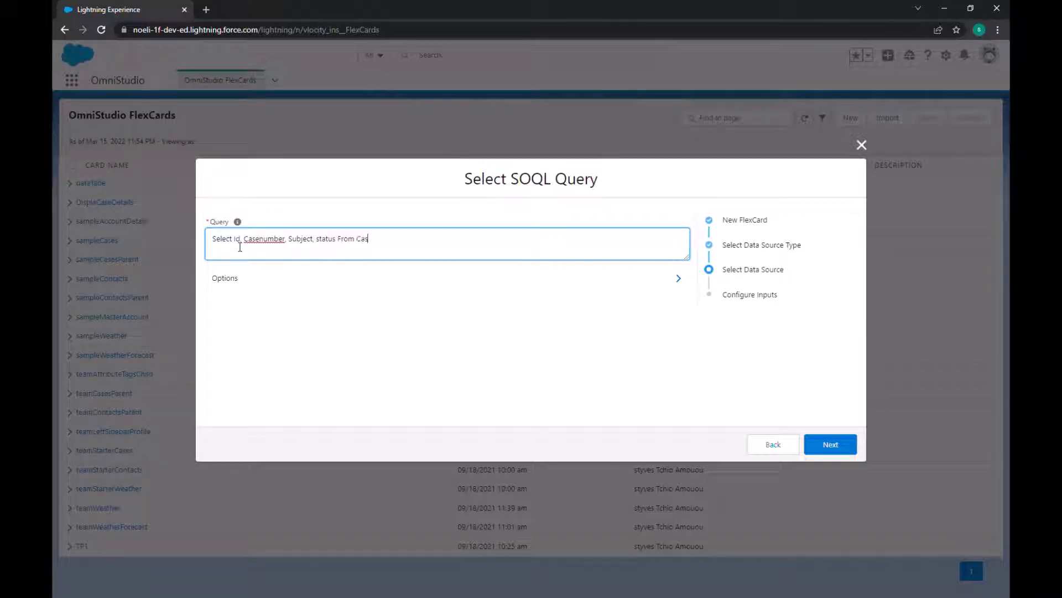
type("e LimOrder by created Date")
Step: Extend the query with "Order by createdDate DESC Limit 1"
key("BackSpace")
key("BackSpace")
type("ate De")
key("BackSpace")
type("SC")
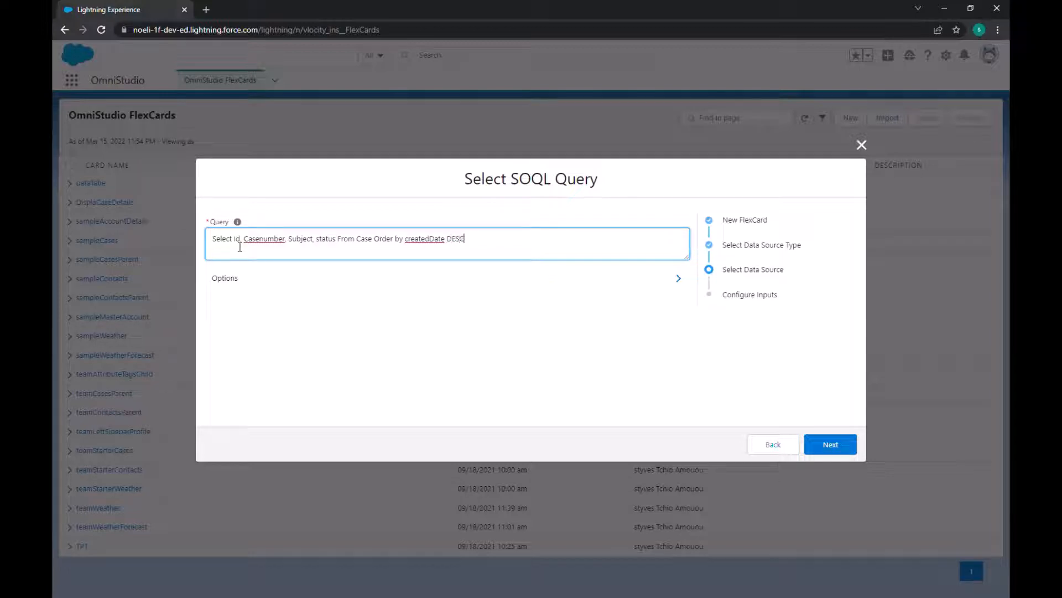
type(" Limit 1")
Step: Expand the query options and move createdDate out of the query text into the Order By option
left_click(227, 278)
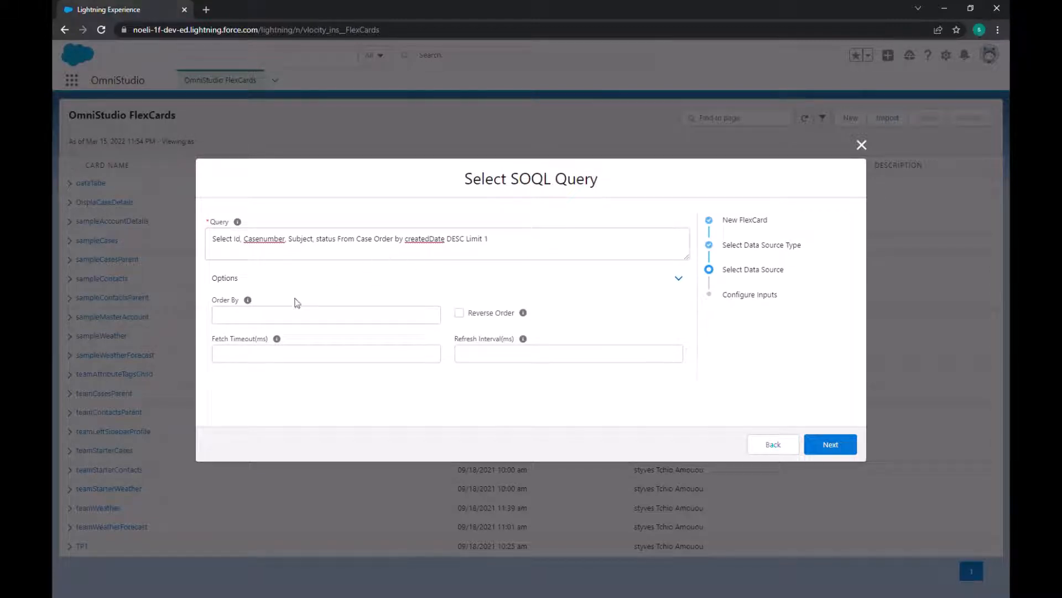
double_click(425, 247)
key("ctrl+c")
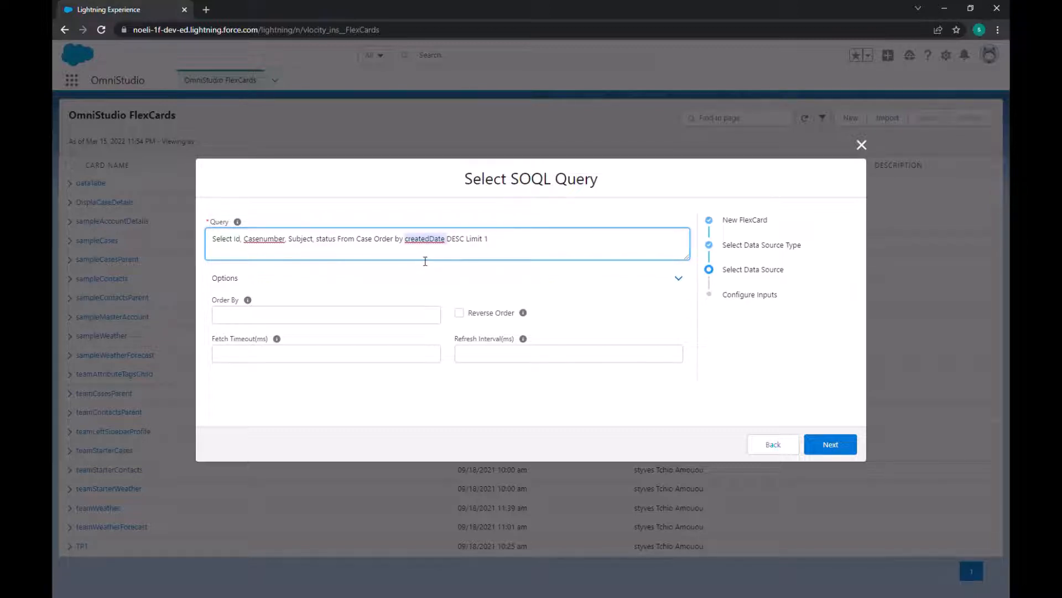
key("BackSpace")
left_click(288, 325)
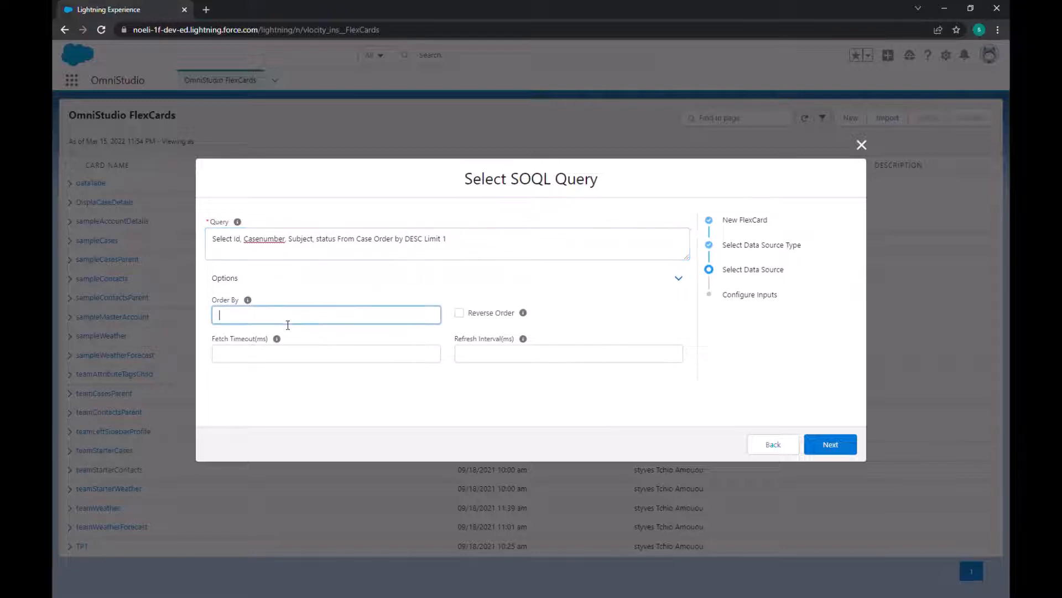
key("ctrl+v")
Step: Remove the remaining "Order by DESC" from the query, enable Reverse Order, and continue to the input configuration
double_click(380, 247)
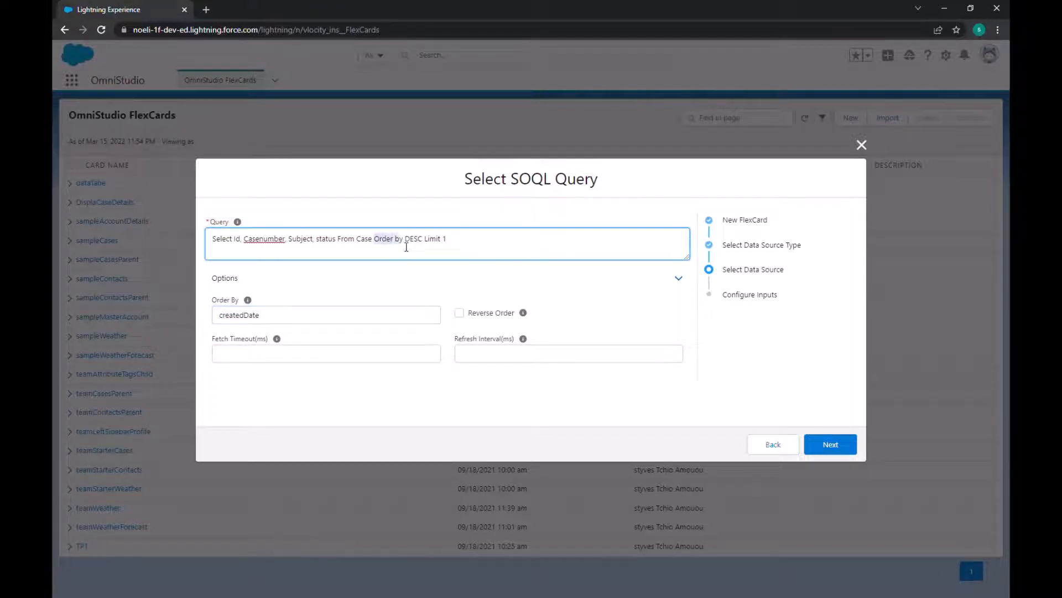
key("BackSpace")
left_click_drag(373, 242, 399, 242)
key("BackSpace")
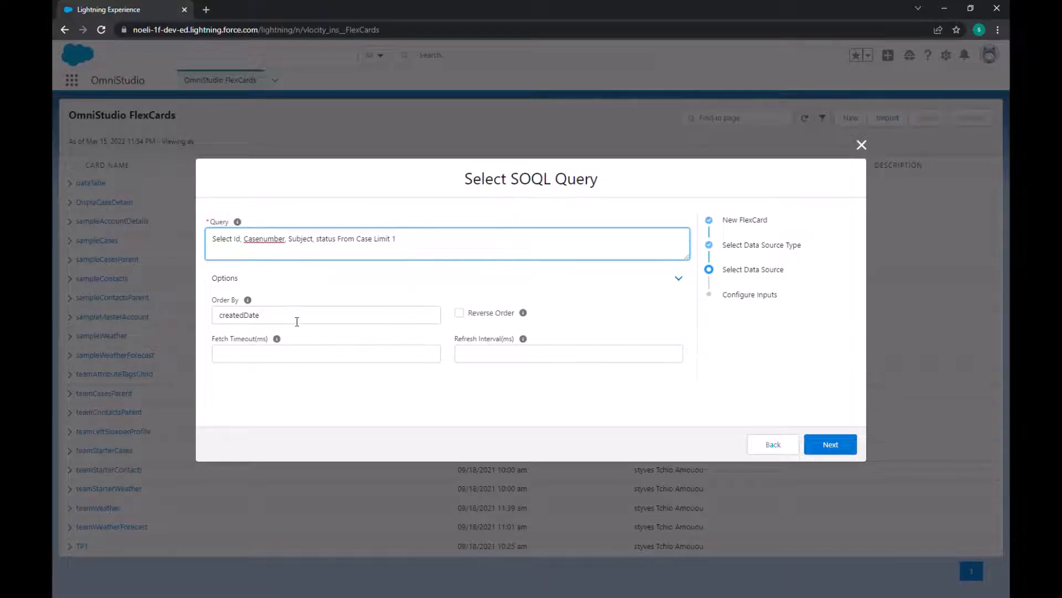
left_click(460, 313)
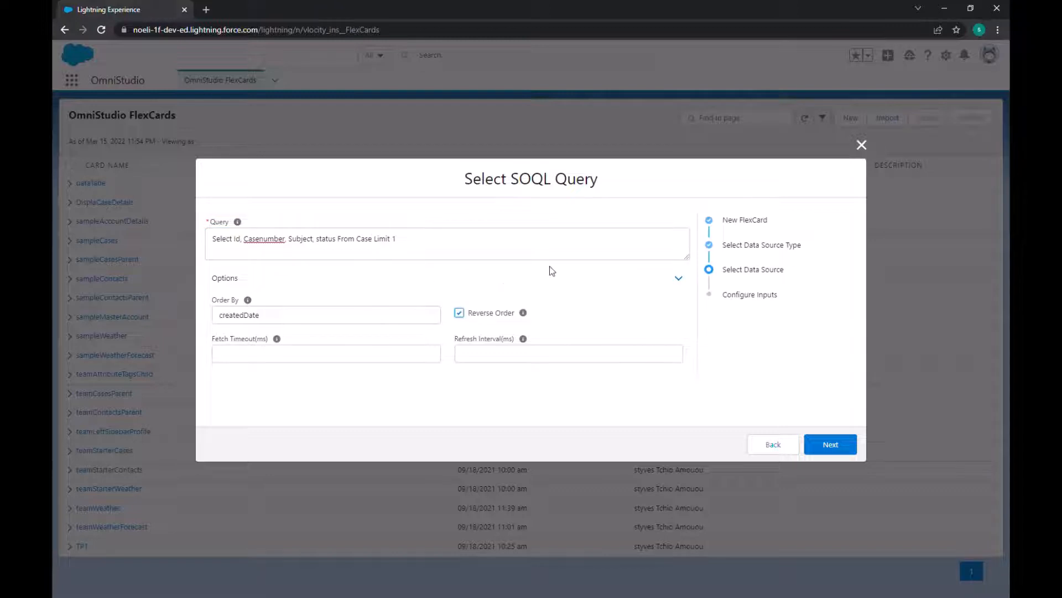
left_click(852, 450)
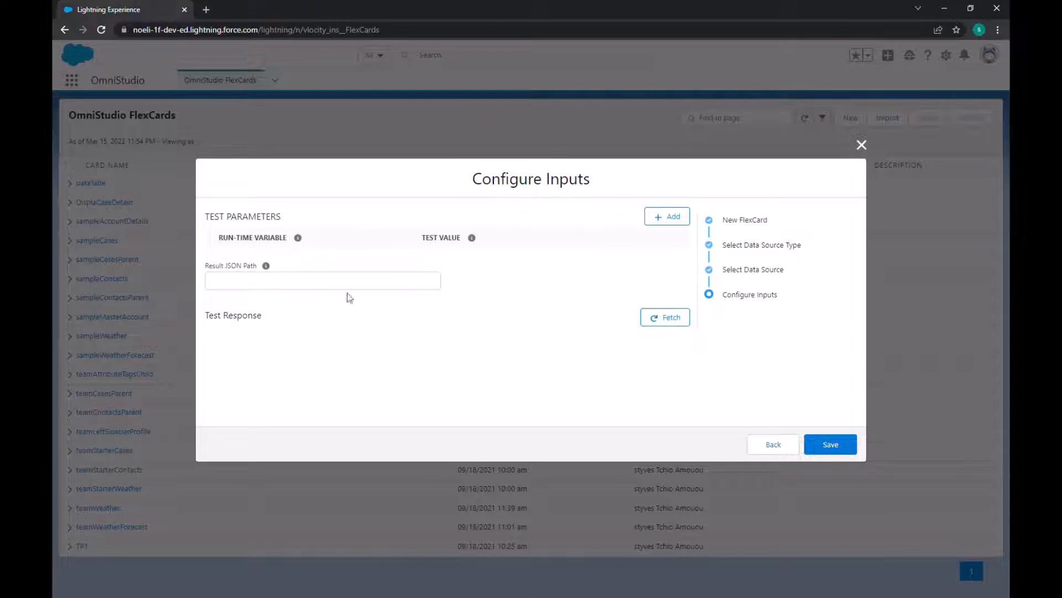
Step: Fetch a test response from the SOQL data source, review the record and metrics, and save the new FlexCard
left_click(653, 319)
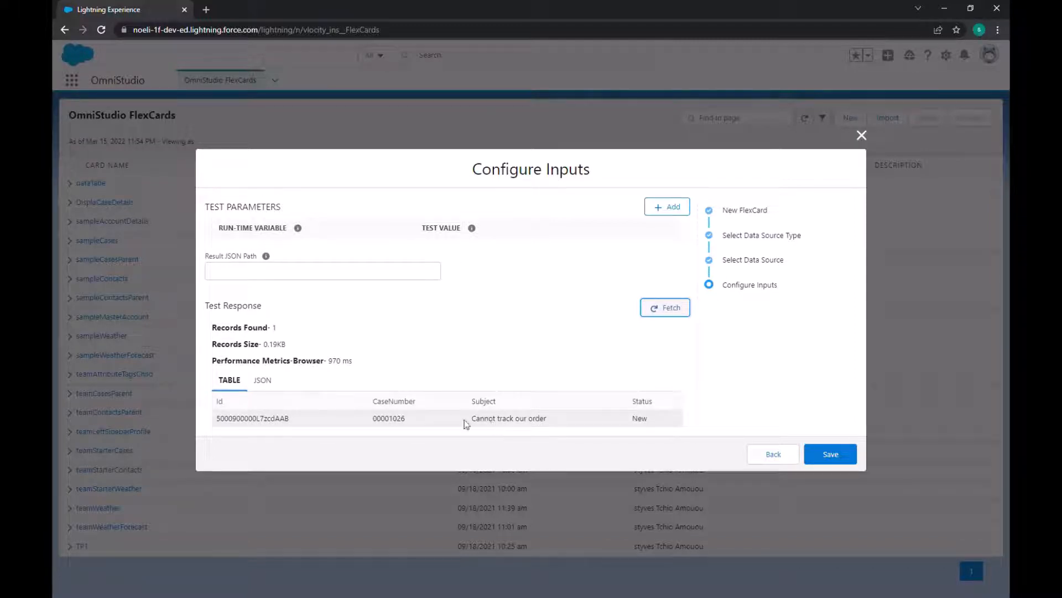
left_click_drag(473, 421, 548, 423)
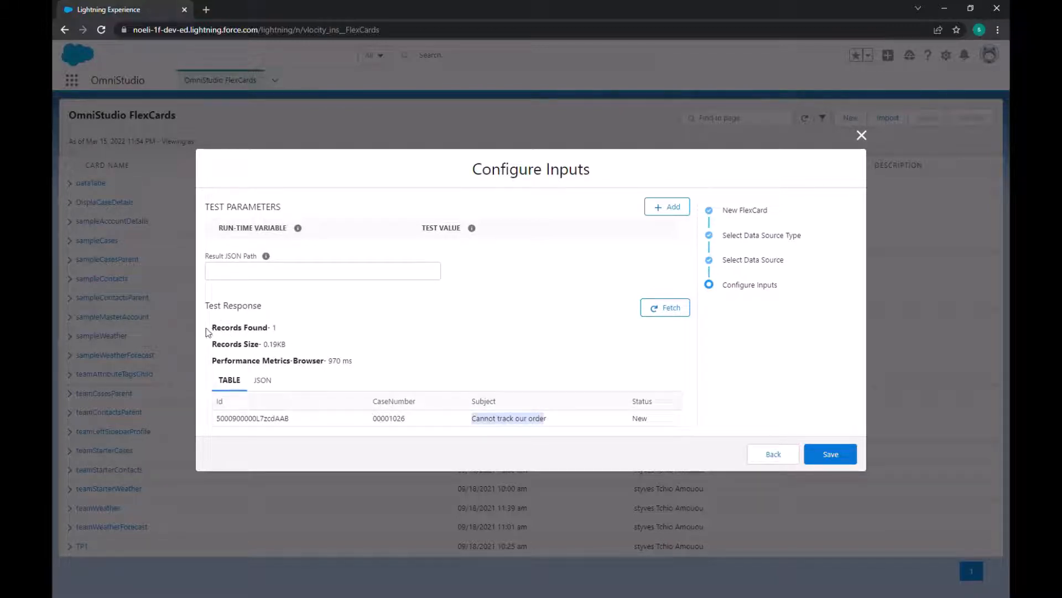
left_click_drag(210, 327, 284, 345)
left_click_drag(213, 360, 328, 361)
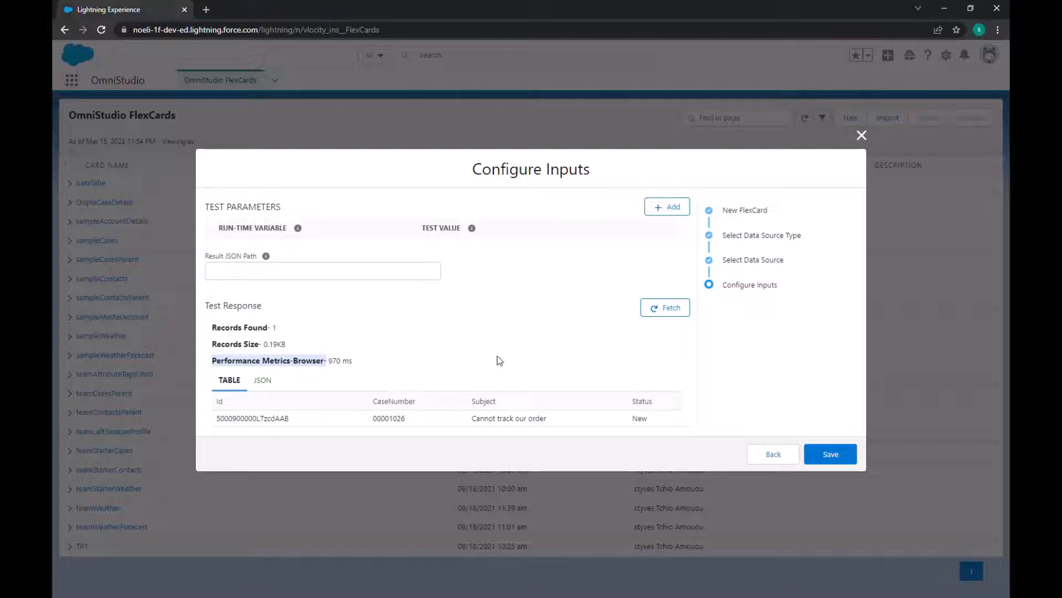
left_click(842, 454)
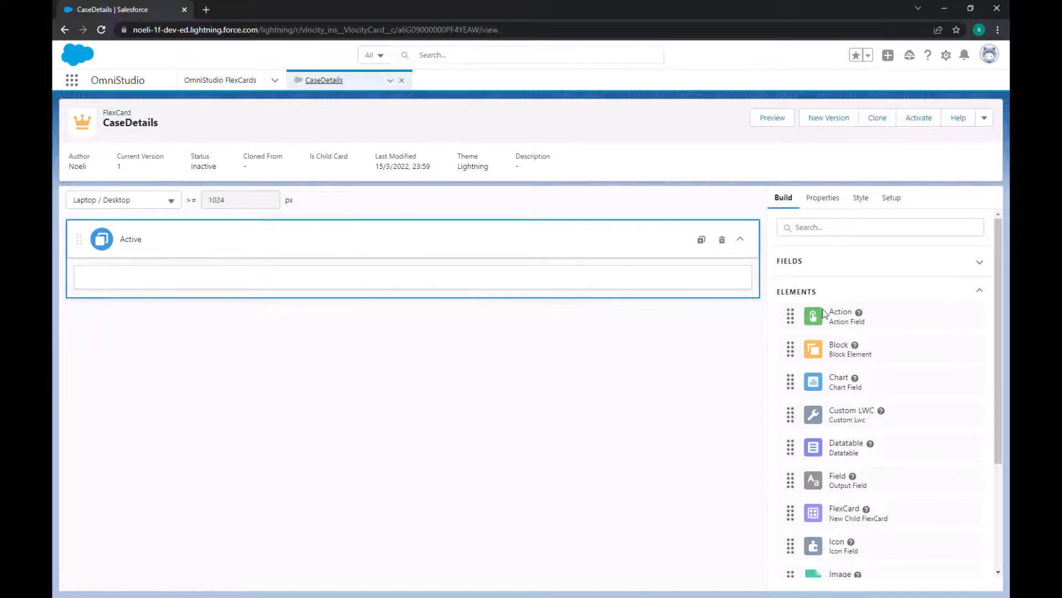
Step: Examine the available FlexCard elements, the device size options, and the Active state's properties and style settings
scroll(833, 332, "down", 3)
scroll(839, 342, "up", 3)
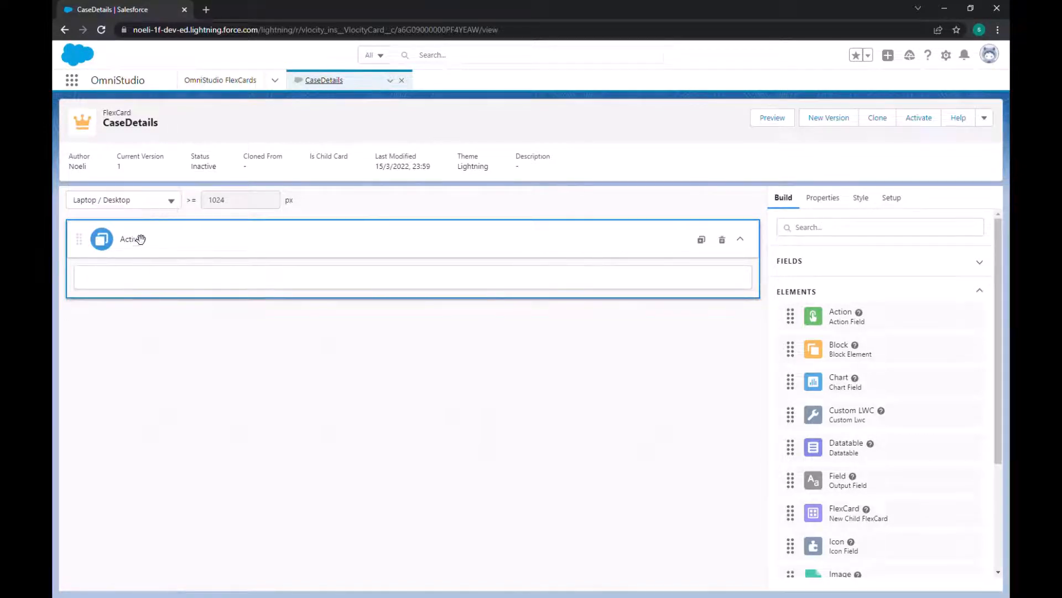
left_click(169, 204)
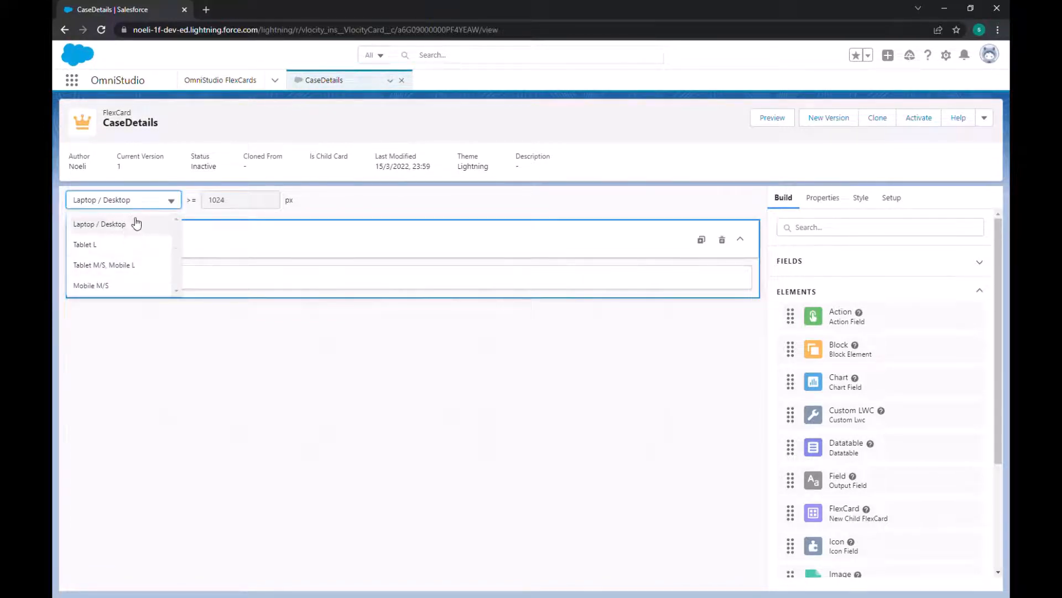
left_click(370, 211)
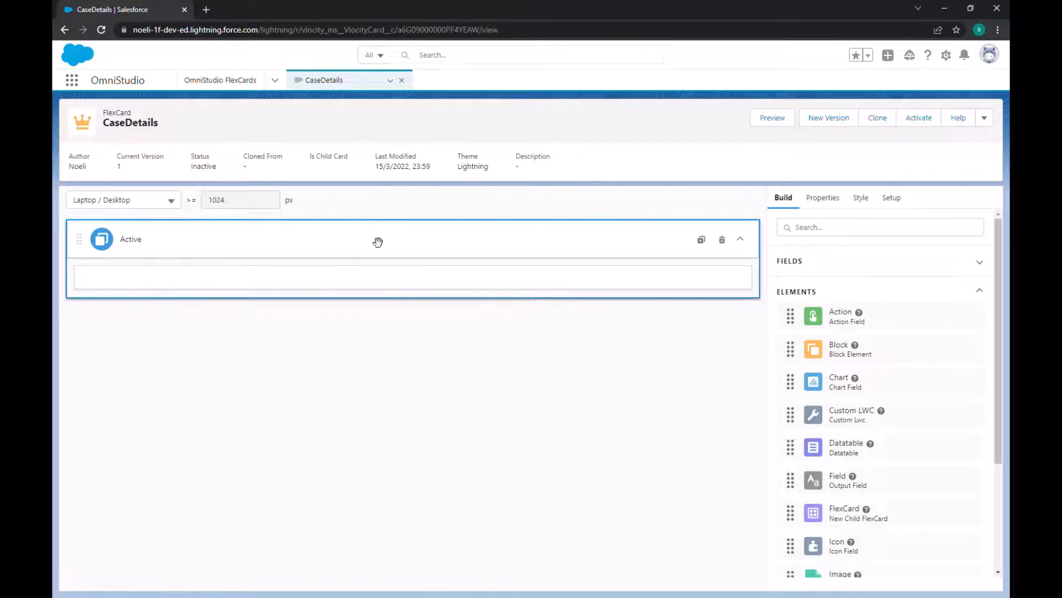
left_click(838, 200)
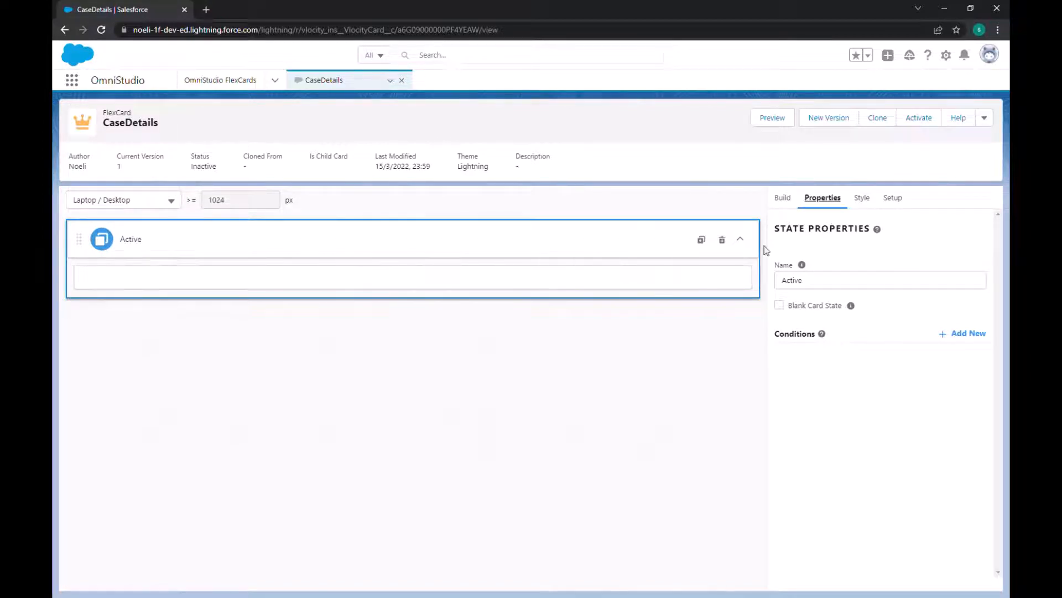
left_click(859, 200)
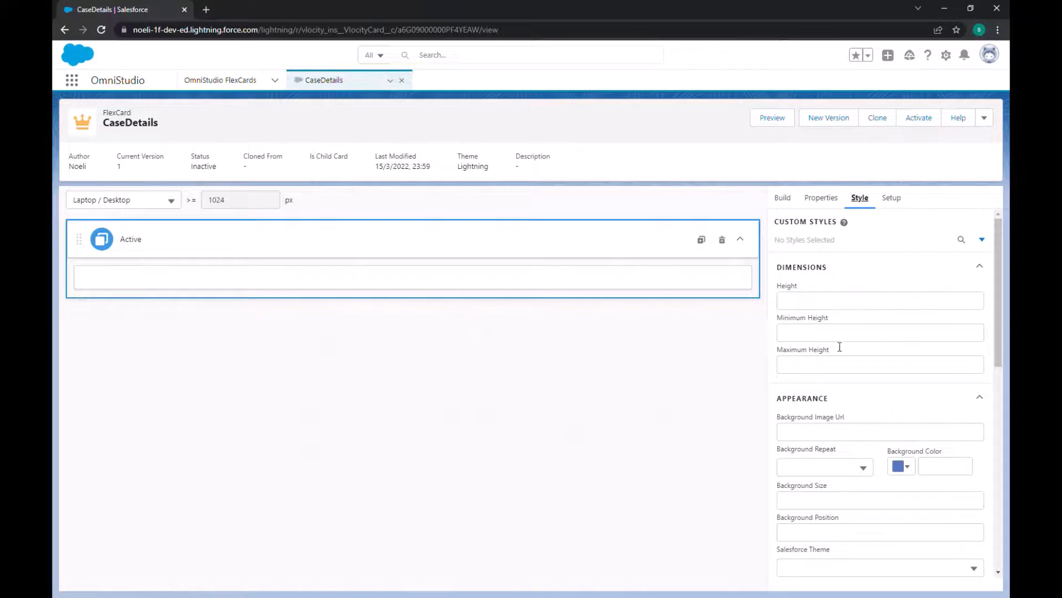
Step: Examine the Active state's style options, the card's setup properties and SOQL data source, and the list of available elements
scroll(838, 348, "down", 3)
scroll(837, 348, "up", 2)
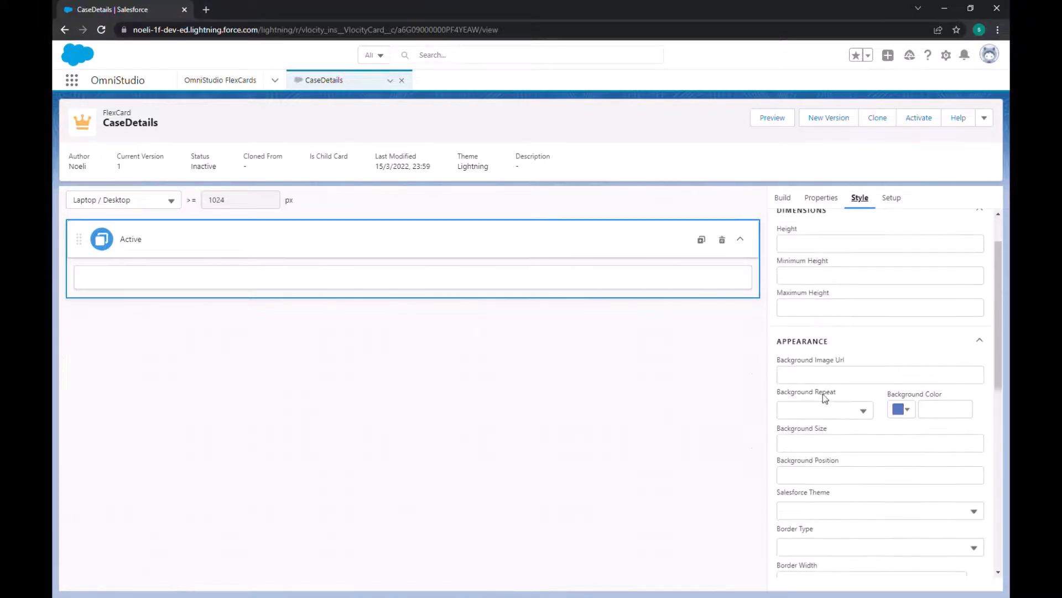
scroll(822, 393, "down", 5)
scroll(839, 458, "up", 5)
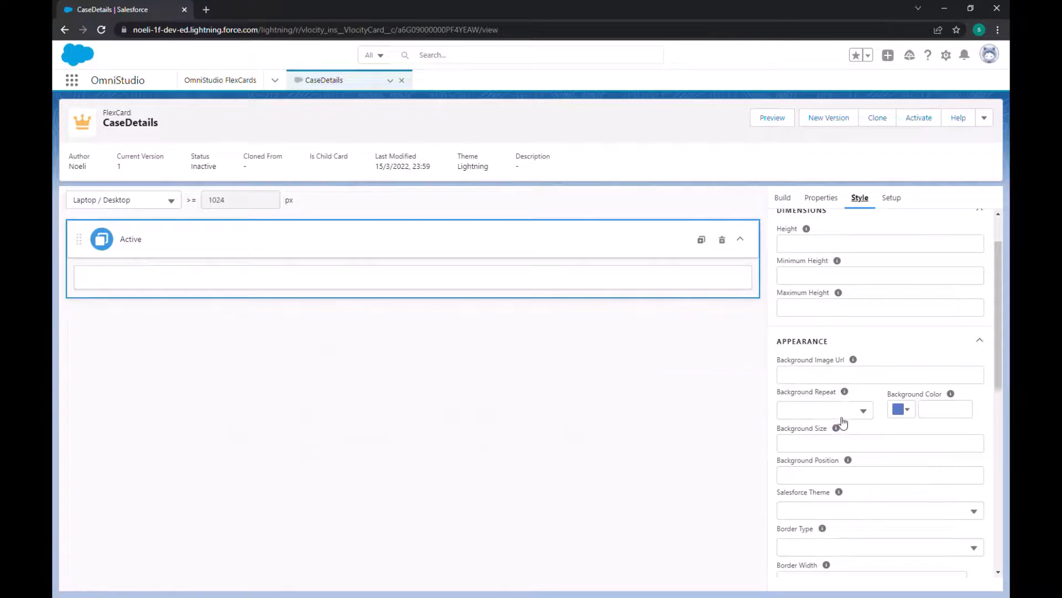
left_click(899, 198)
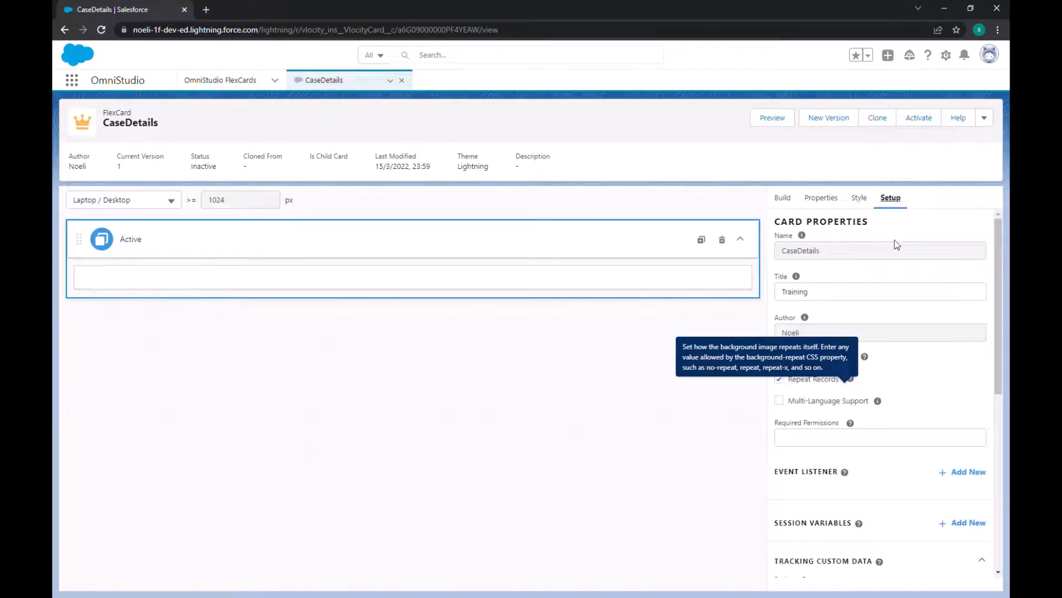
scroll(884, 341, "down", 4)
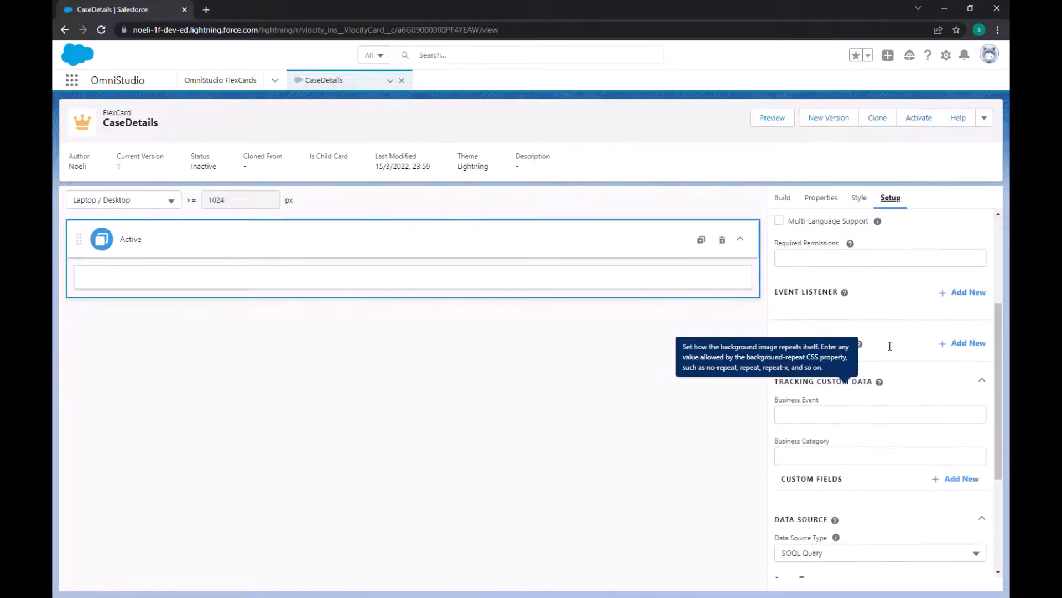
scroll(889, 346, "down", 3)
scroll(885, 347, "up", 5)
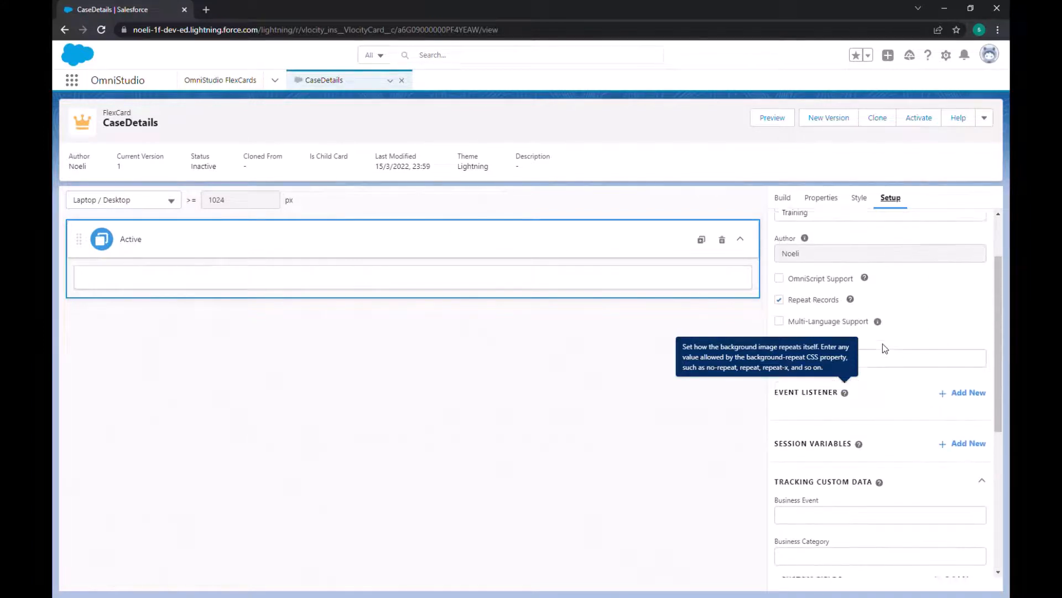
scroll(882, 343, "up", 2)
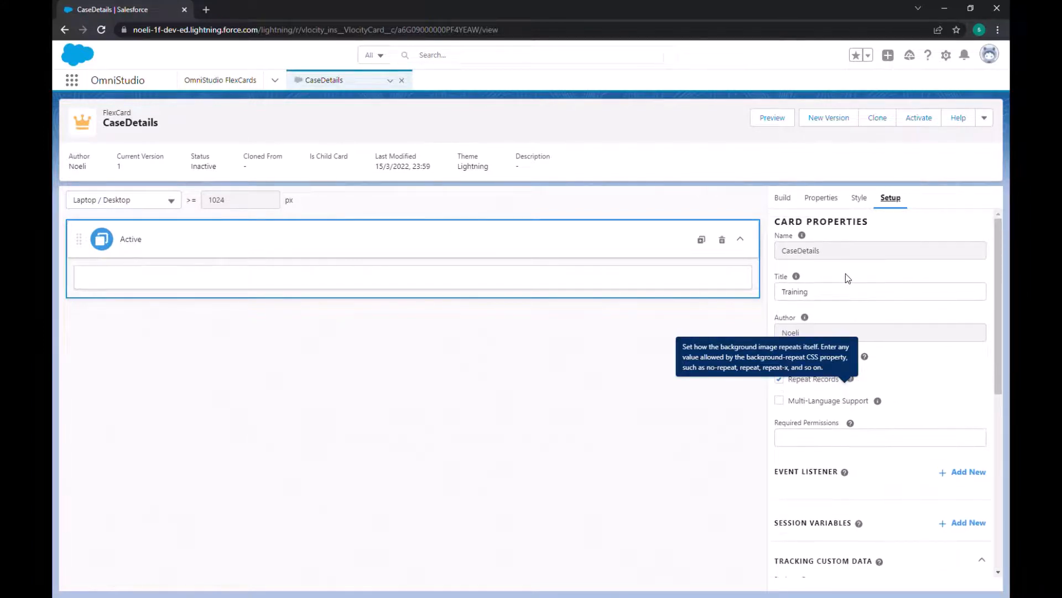
scroll(845, 342, "down", 4)
scroll(879, 408, "down", 3)
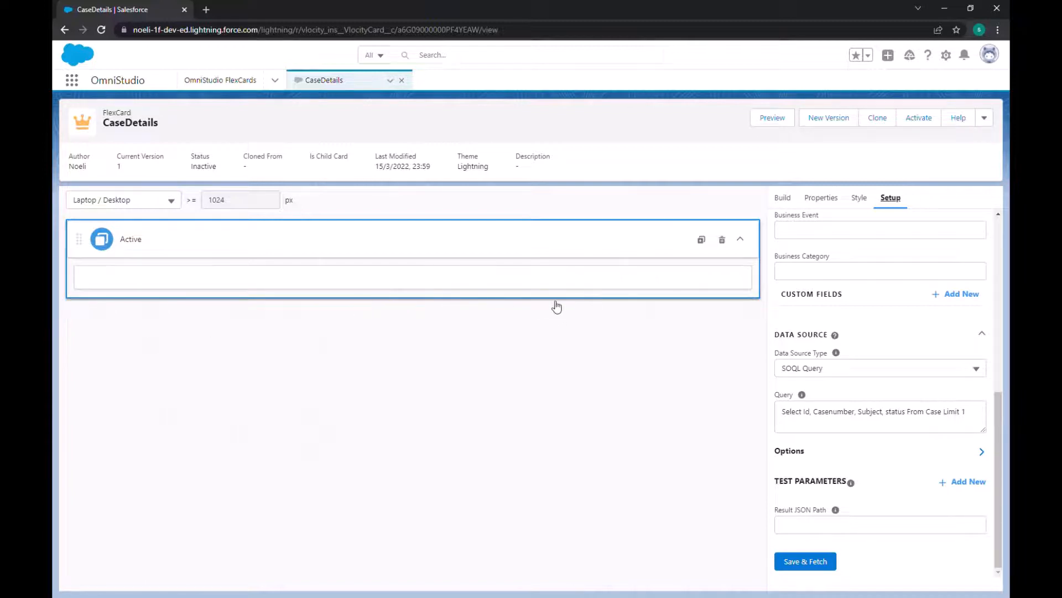
left_click(783, 198)
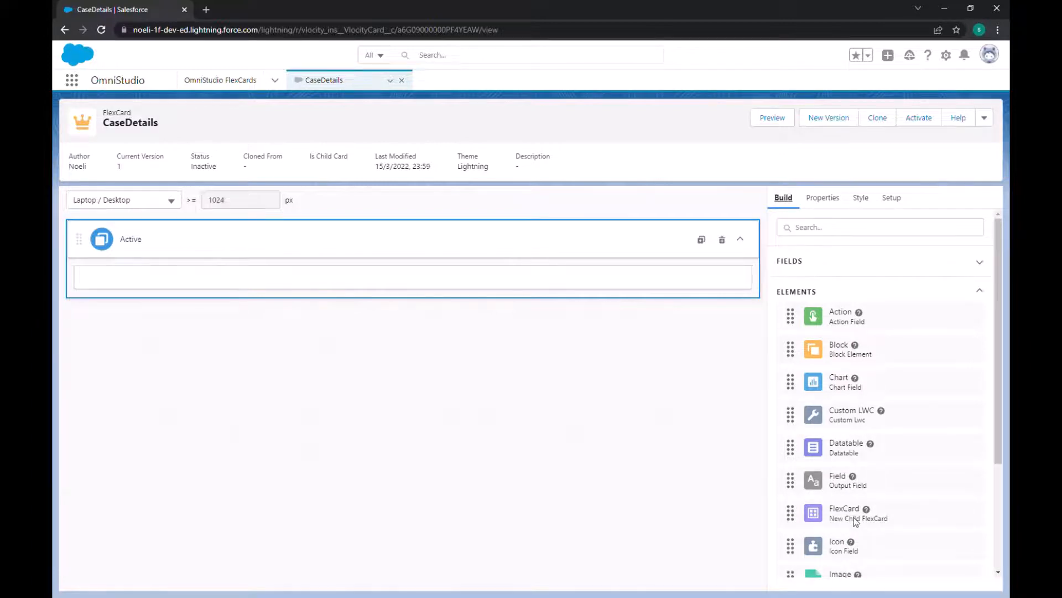
scroll(856, 483, "down", 3)
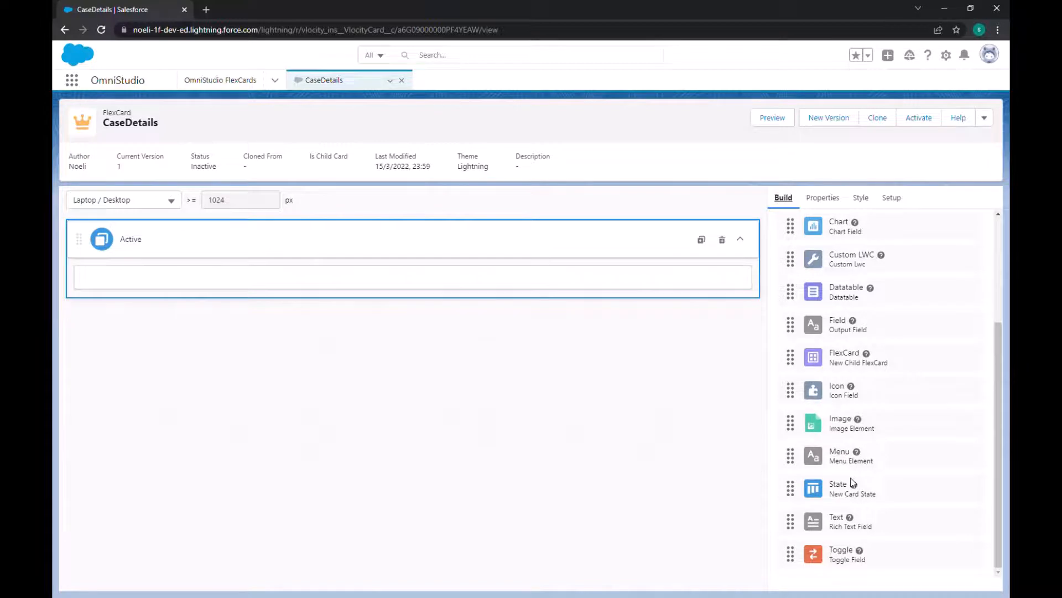
scroll(855, 483, "up", 3)
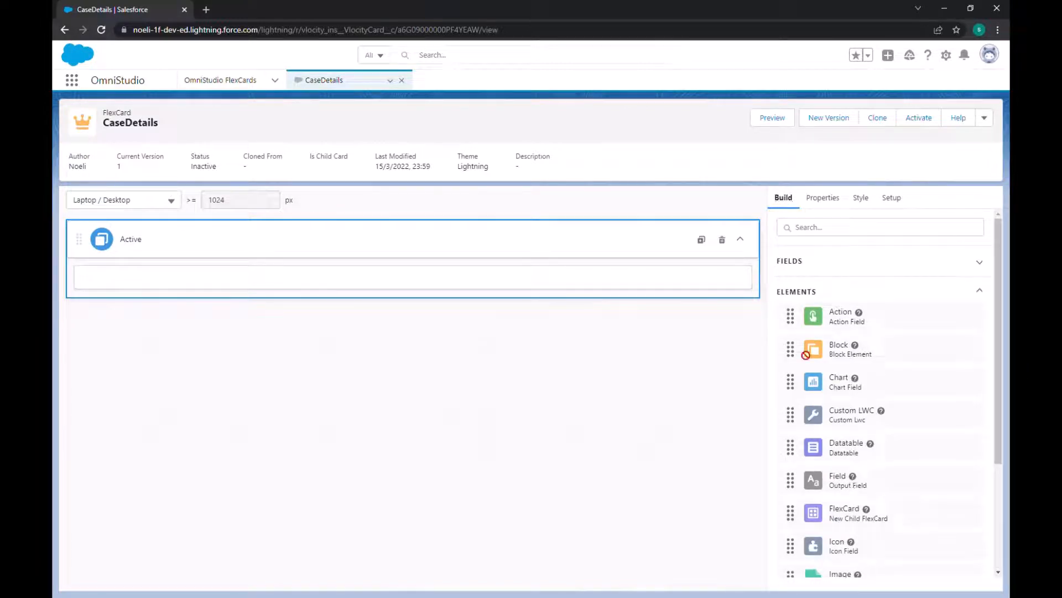
Step: Try placing an Action element in the Active state and delete it again
left_click_drag(806, 355, 276, 285)
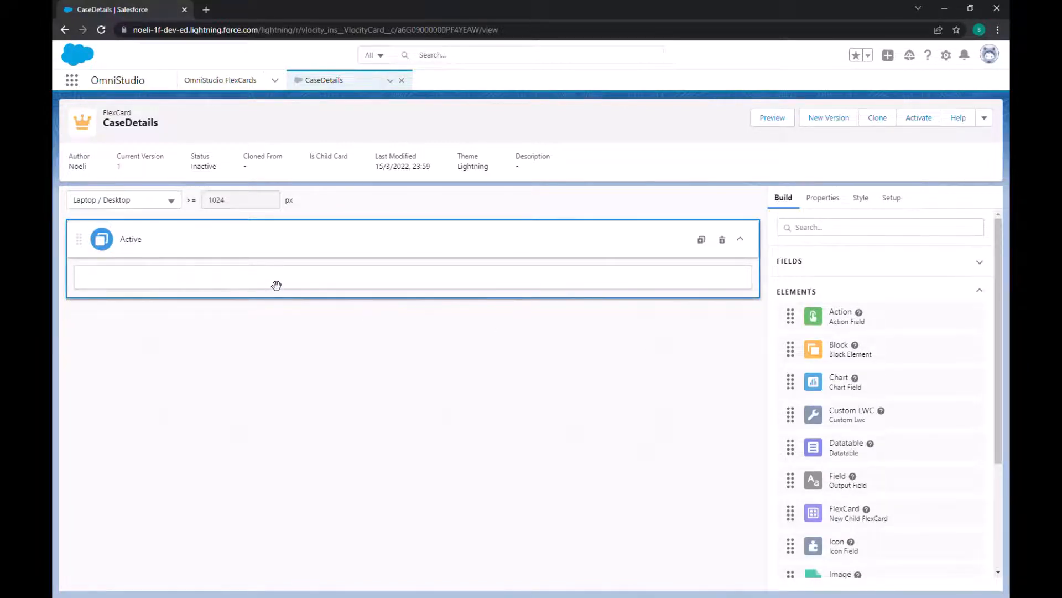
left_click(448, 289)
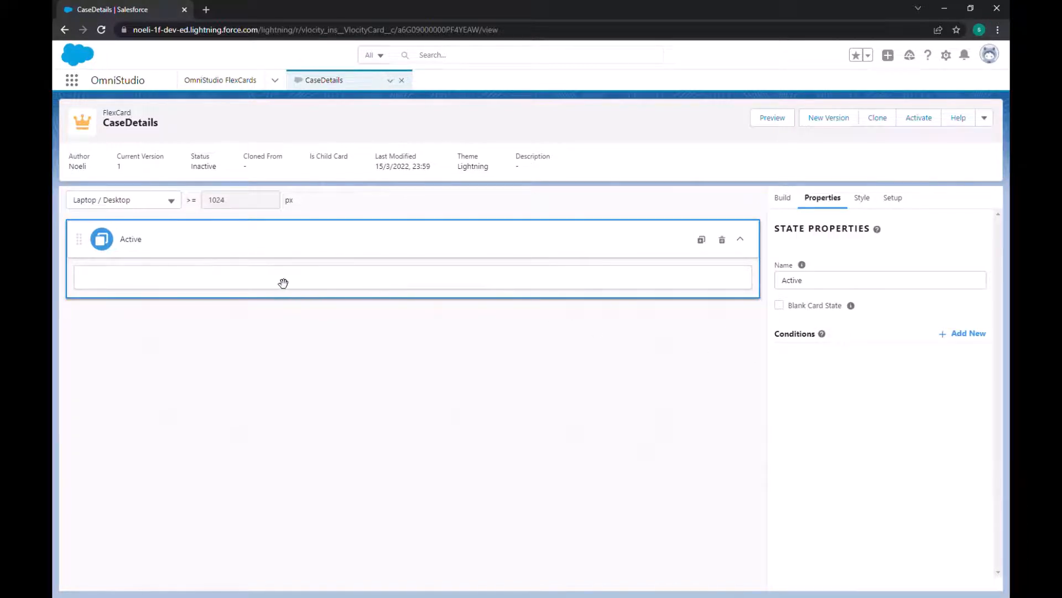
left_click(783, 199)
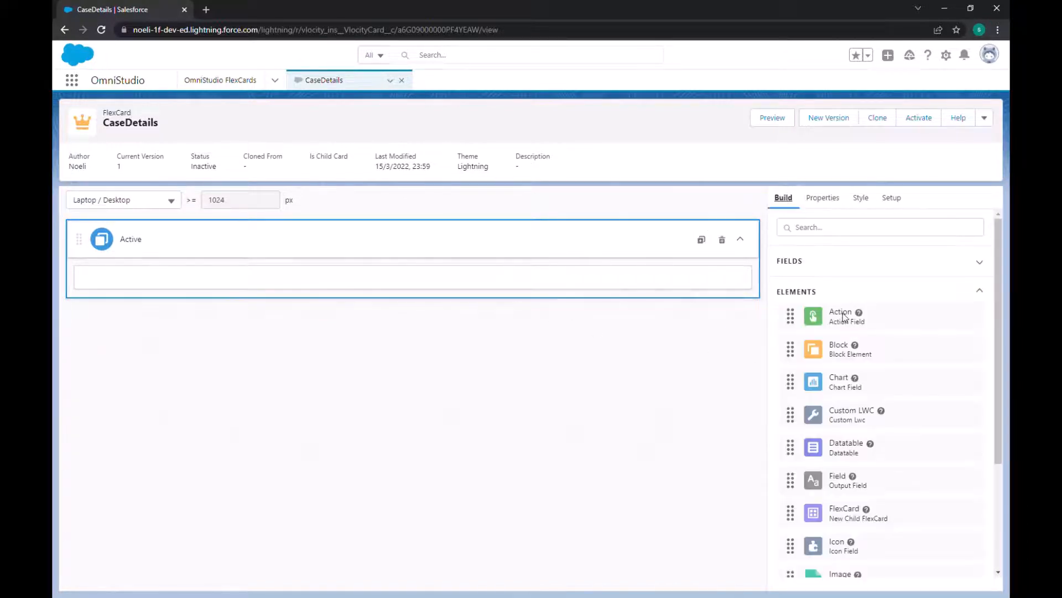
left_click_drag(839, 317, 374, 283)
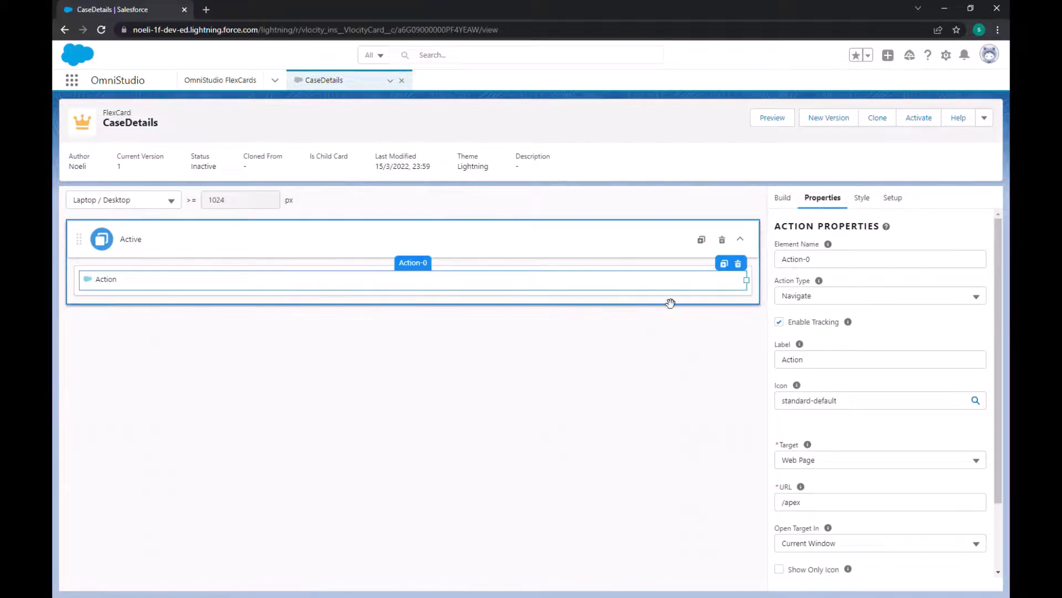
left_click(738, 264)
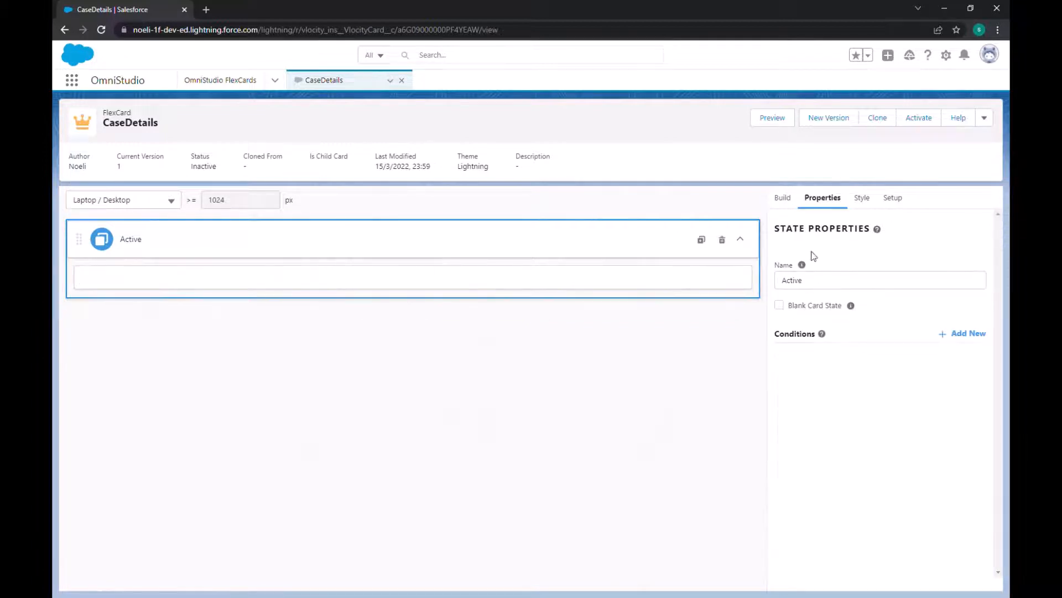
Step: Add a Block element to the Active state and name it "card title"
left_click(784, 200)
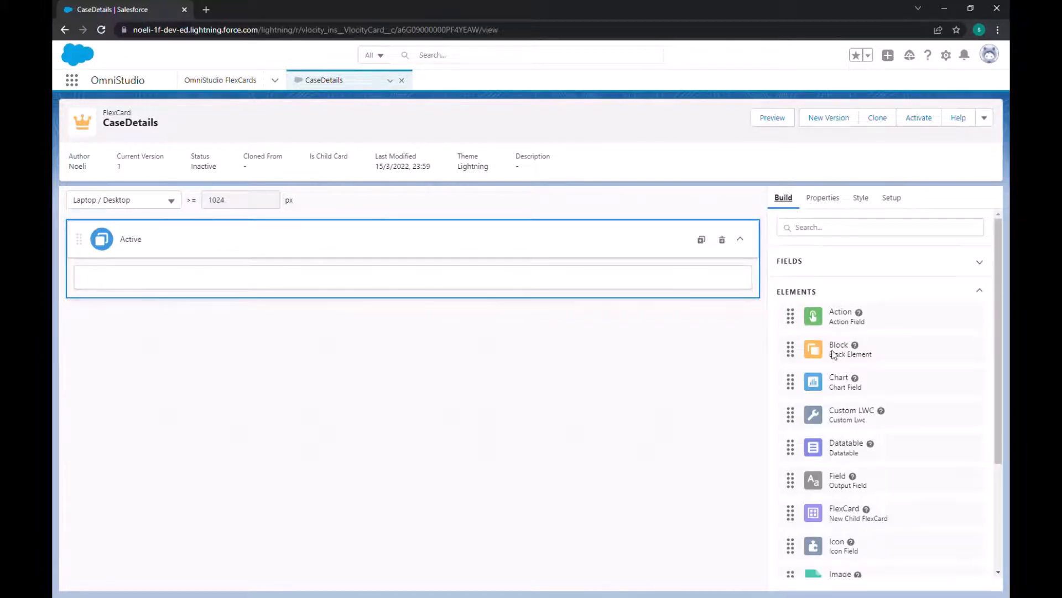
left_click_drag(834, 355, 367, 284)
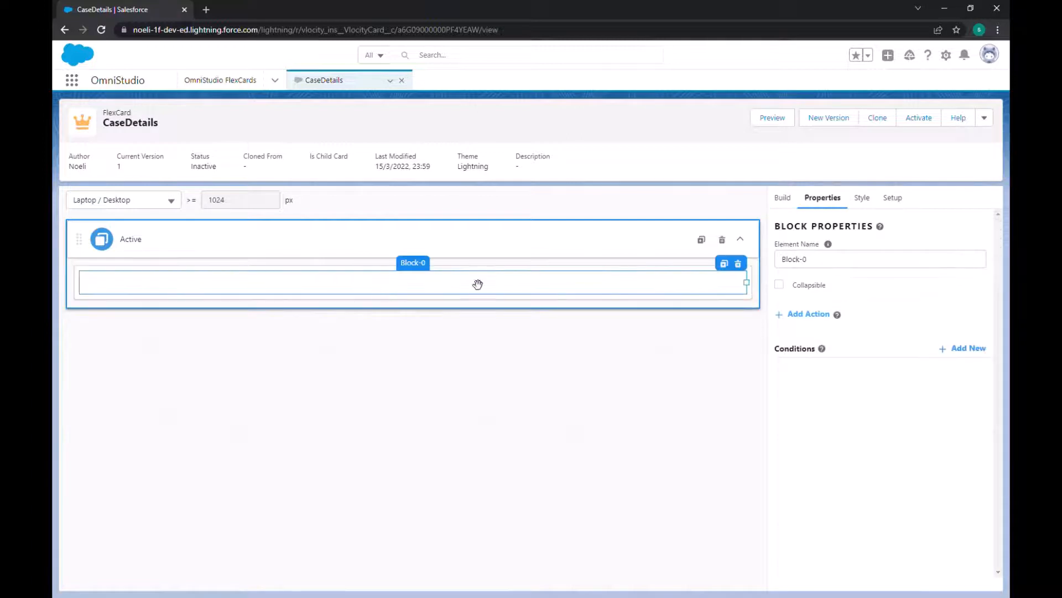
left_click_drag(839, 267, 754, 260)
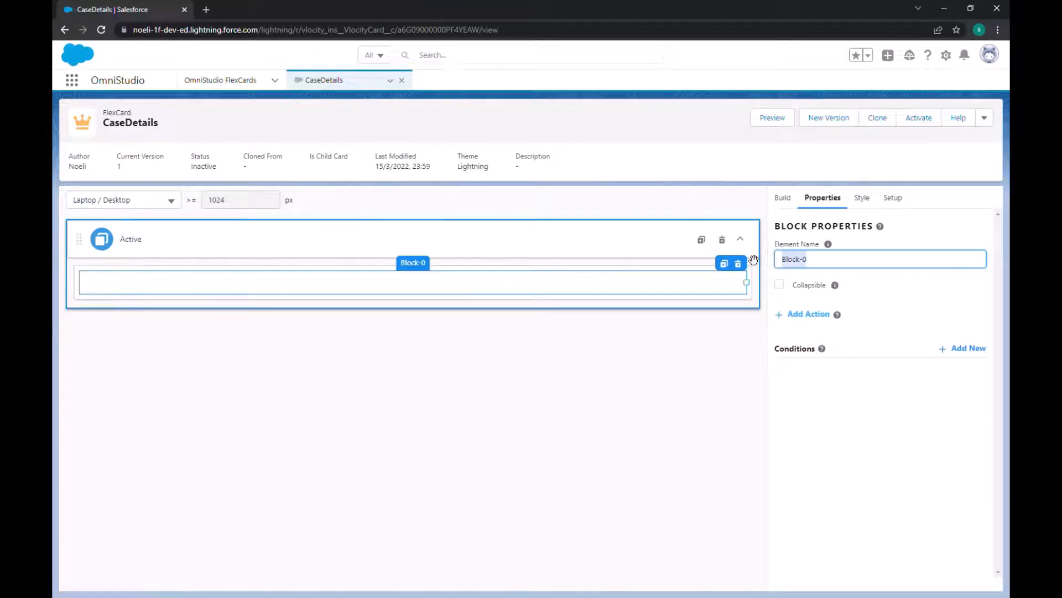
key("BackSpace")
type("itle")
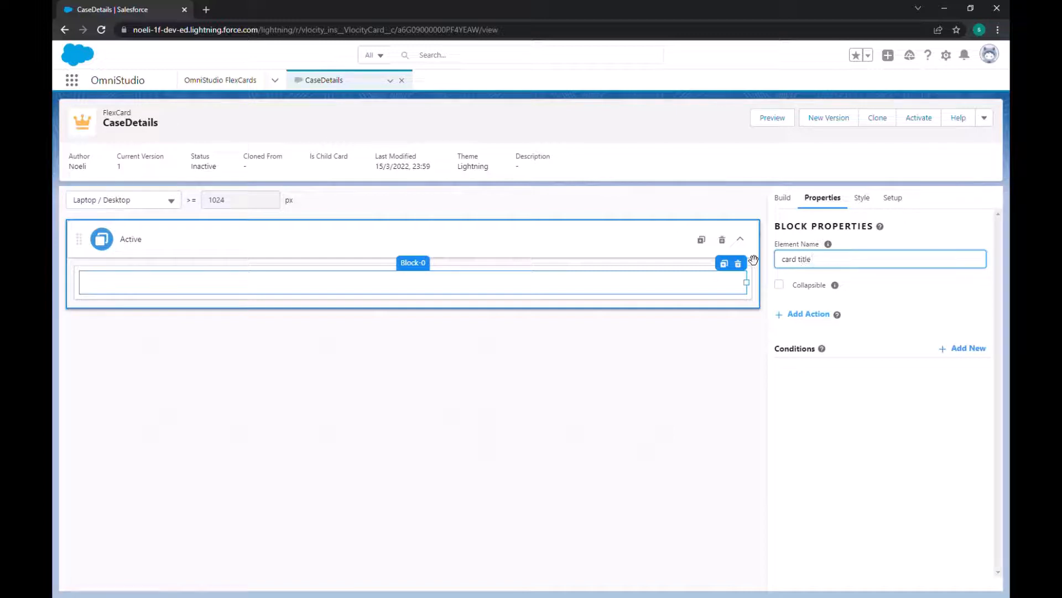
left_click(595, 337)
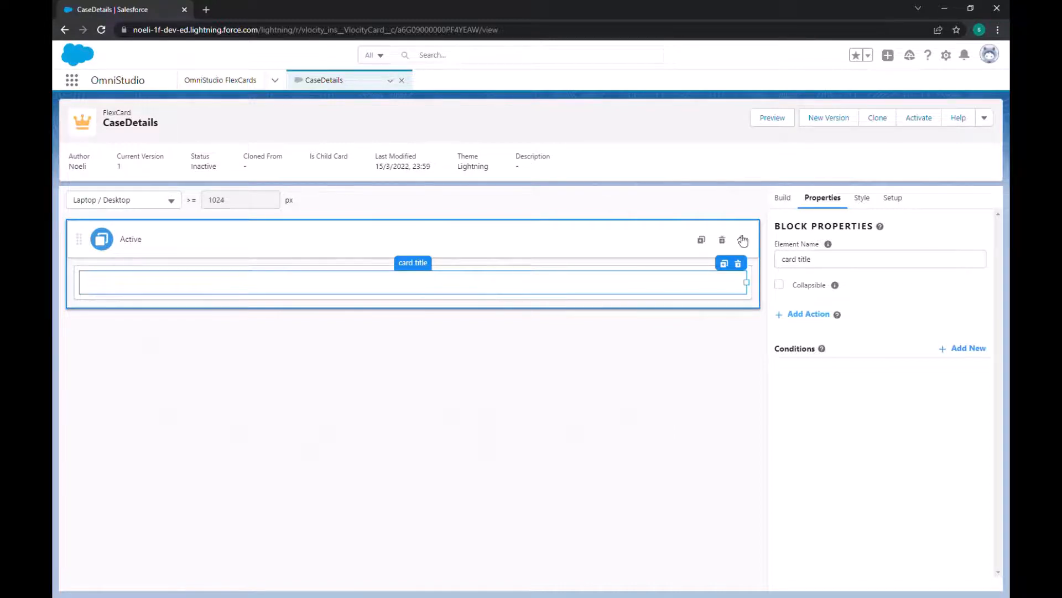
Step: Add a Text element inside the card title block and name it "header"
left_click(782, 200)
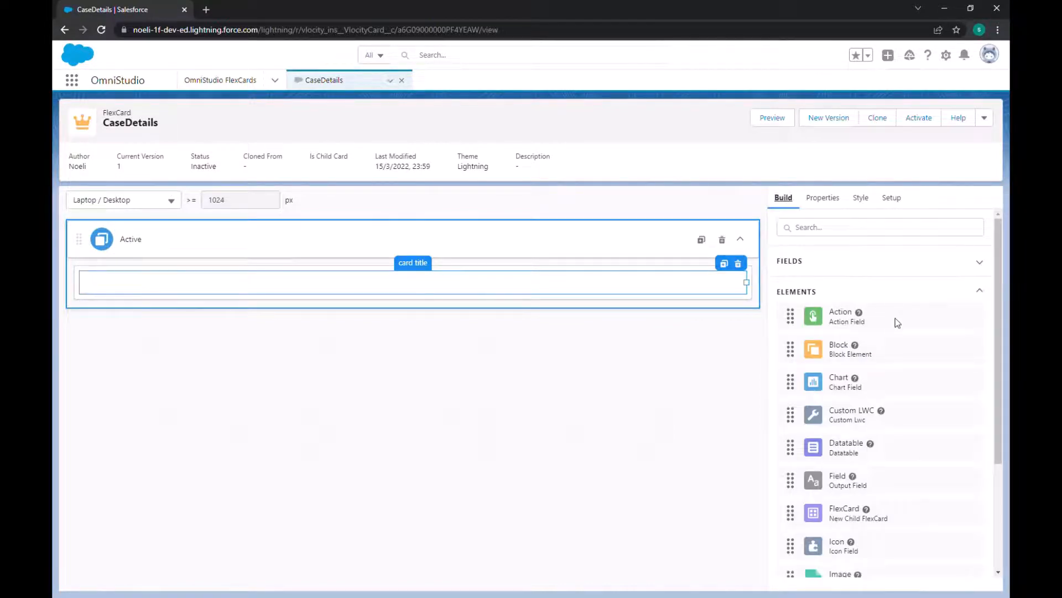
scroll(900, 434, "down", 3)
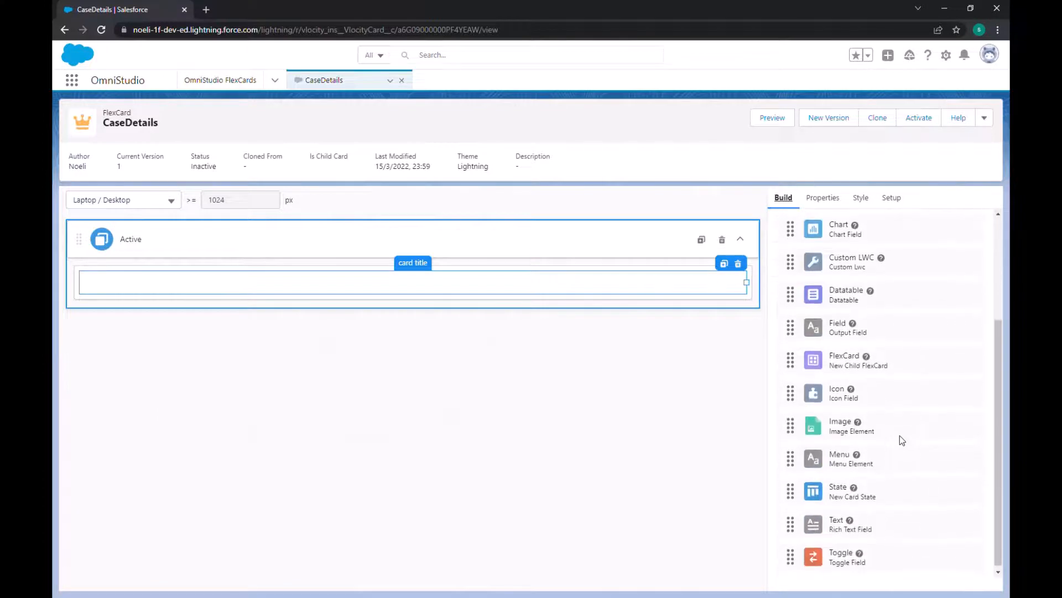
left_click_drag(815, 524, 396, 284)
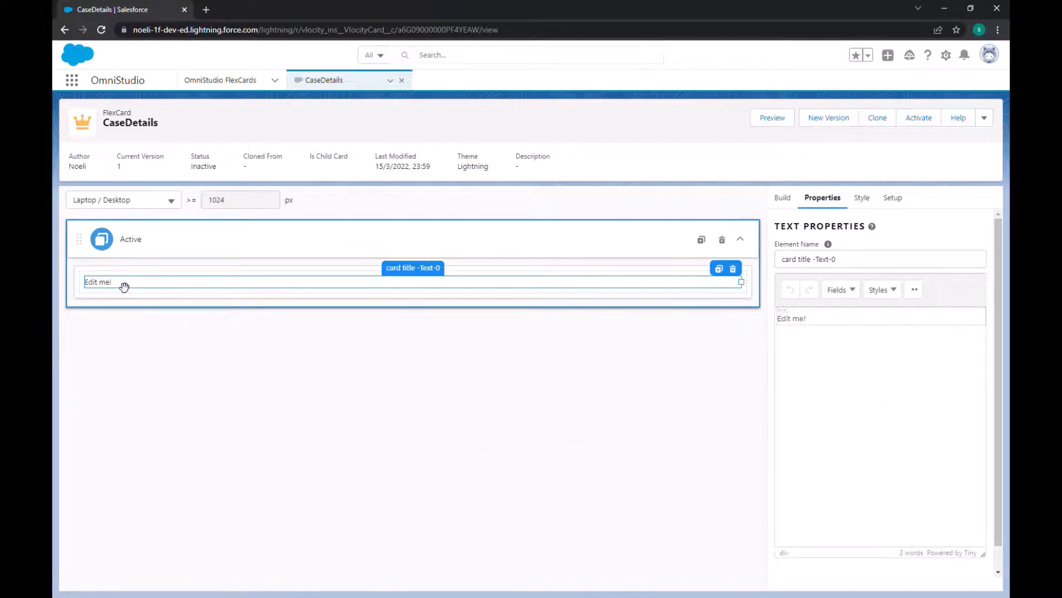
left_click(850, 260)
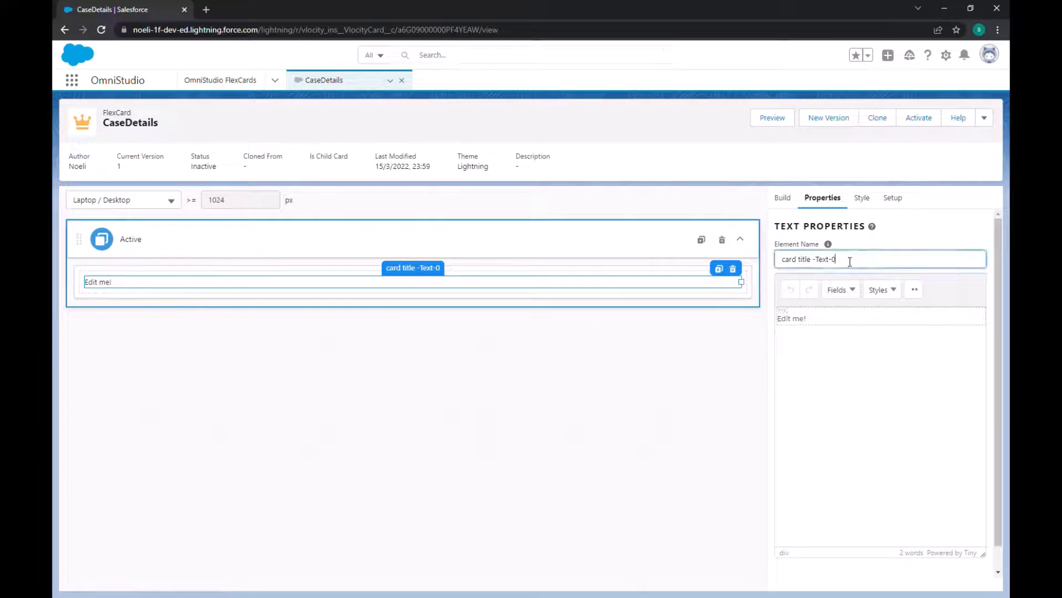
double_click(823, 260)
type("Hader")
triple_click(824, 266)
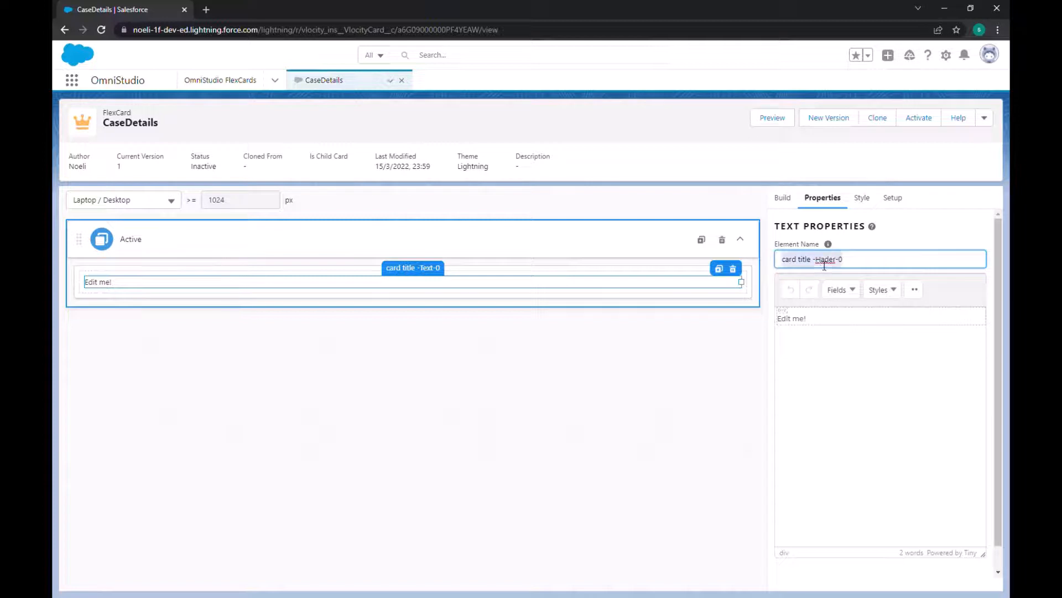
key("BackSpace")
Step: Replace the header element's placeholder text with "Case Detail: {CaseNumber}", inserting CaseNumber as a merge field
left_click(819, 325)
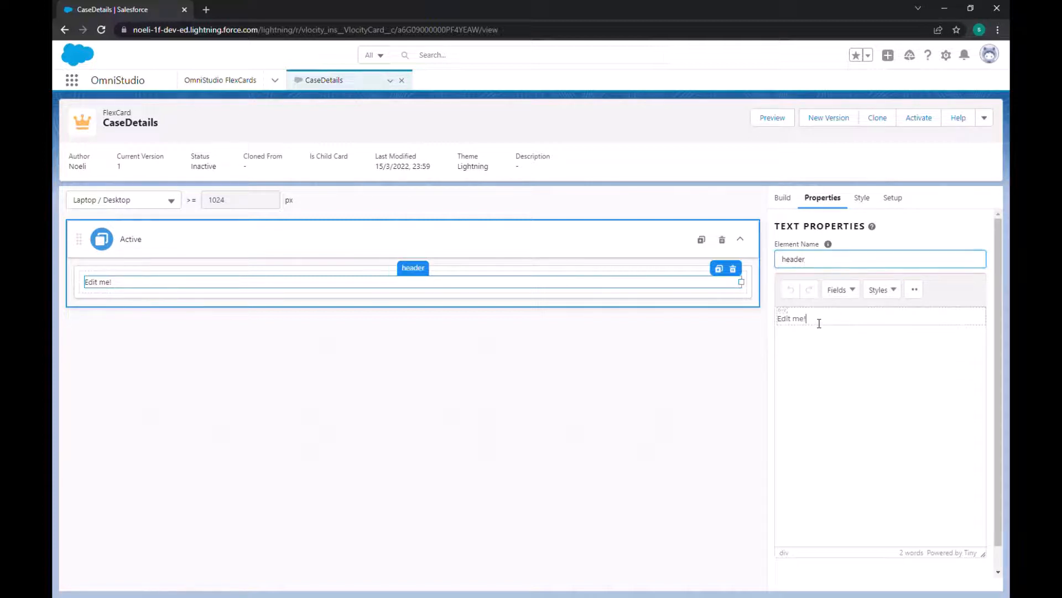
triple_click(818, 323)
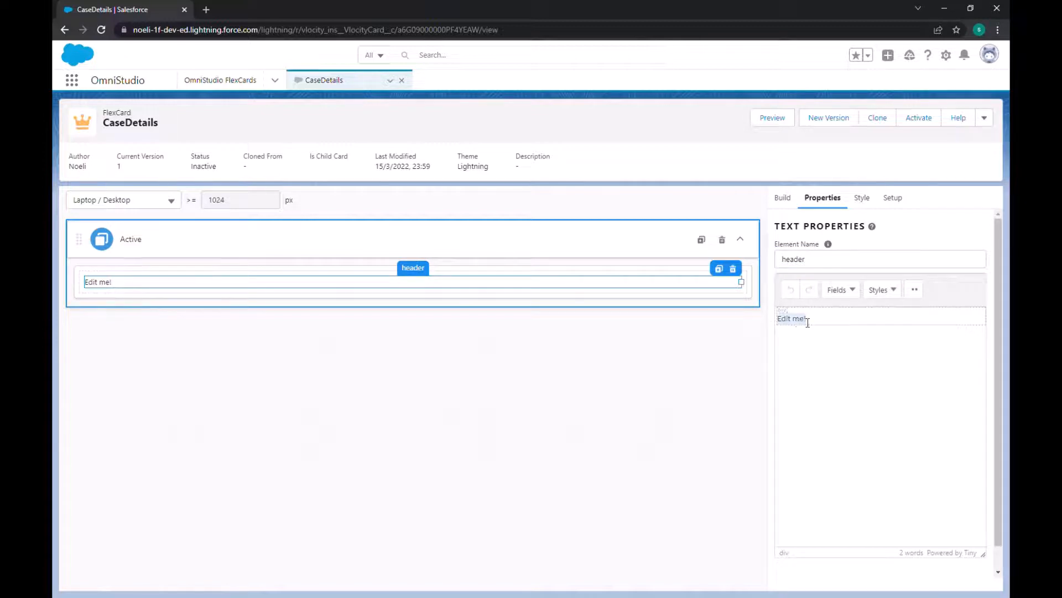
key("BackSpace")
type("CAa")
key("BackSpace")
type("se Detail:")
left_click(855, 291)
left_click(852, 327)
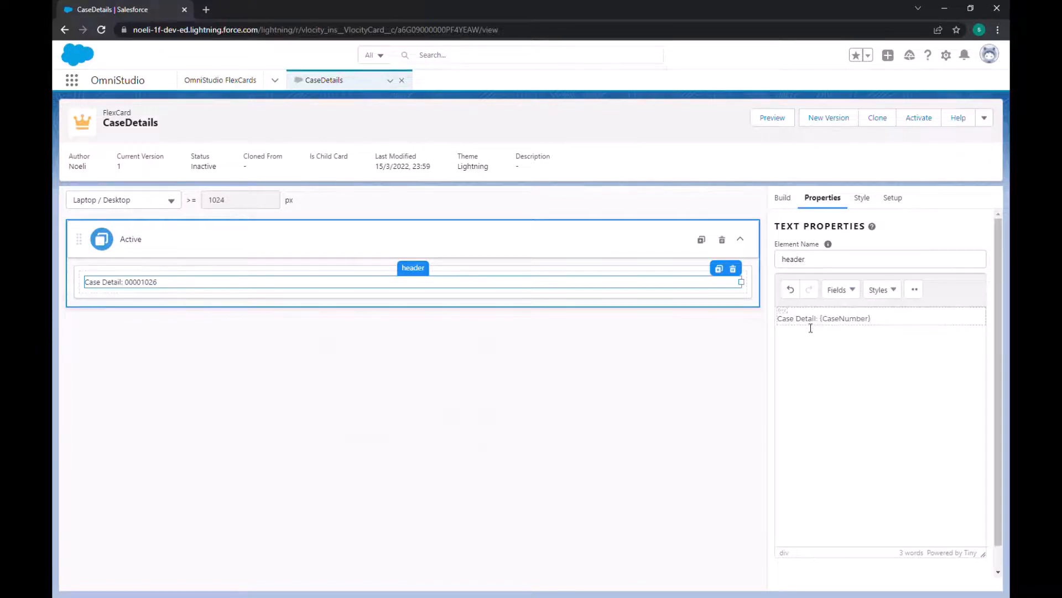
left_click(883, 290)
mouse_move(897, 315)
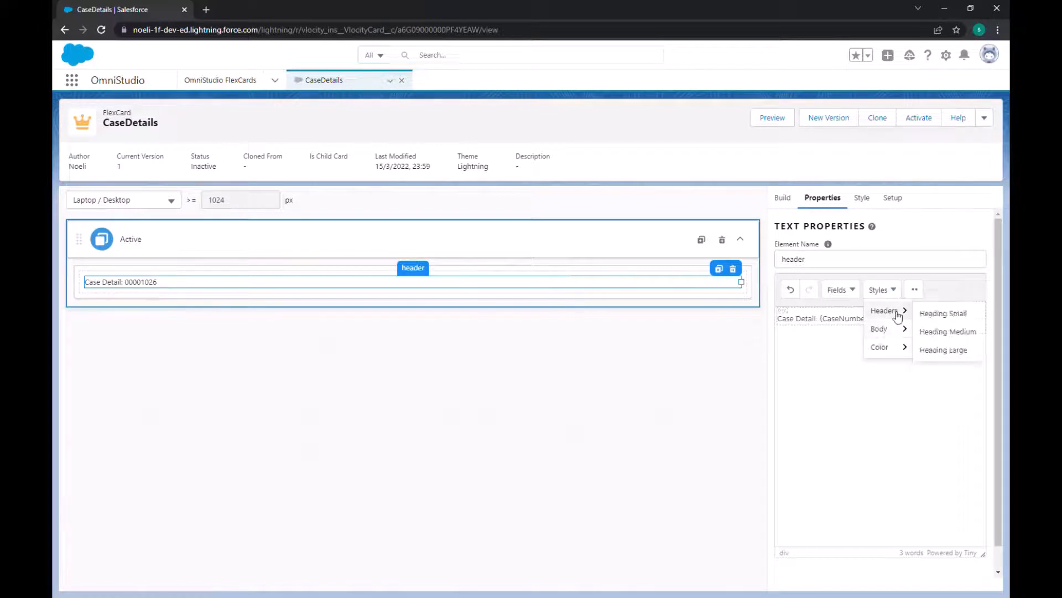
left_click(808, 361)
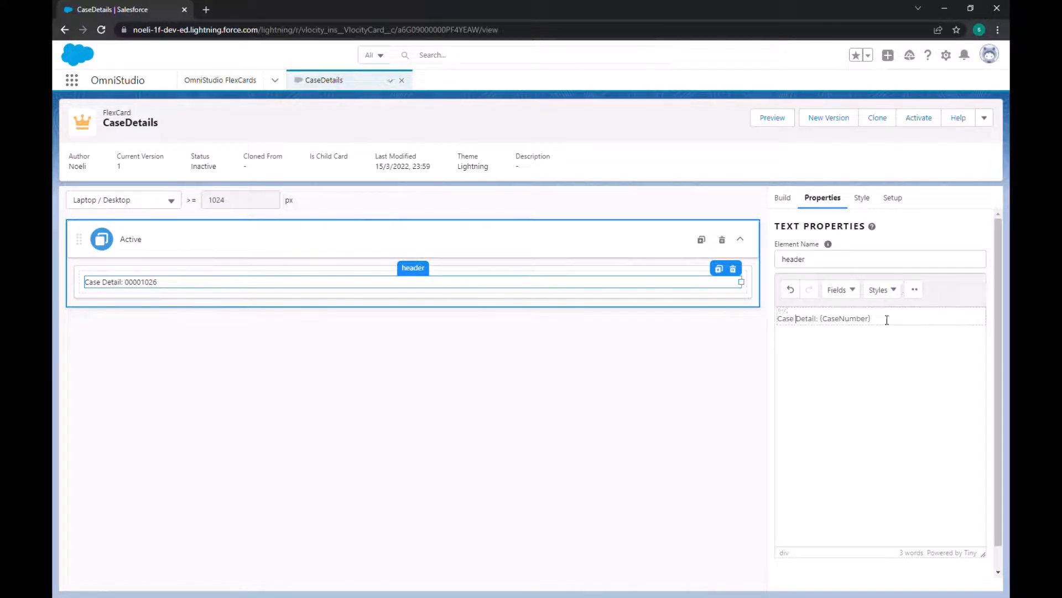
Step: Show the additional text formatting options and make the whole "Case Detail: {CaseNumber}" line bold
left_click_drag(885, 326, 766, 322)
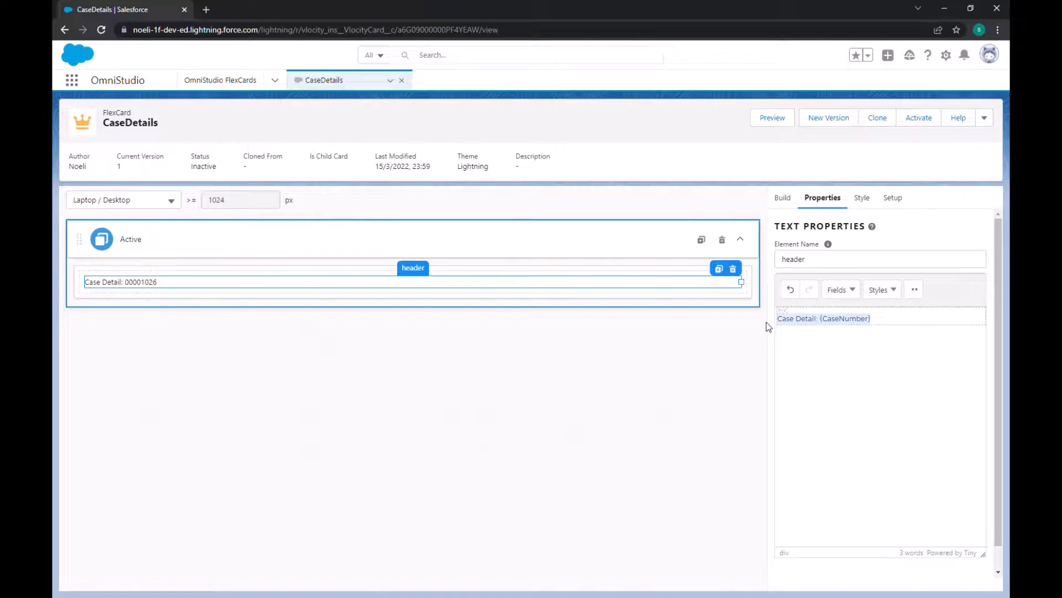
left_click(916, 290)
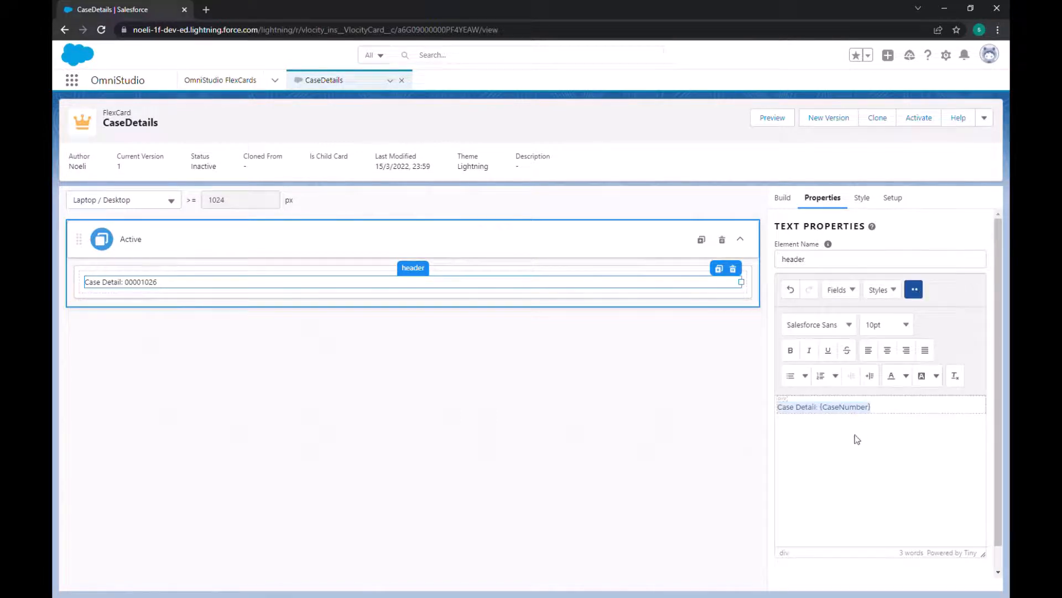
left_click(833, 437)
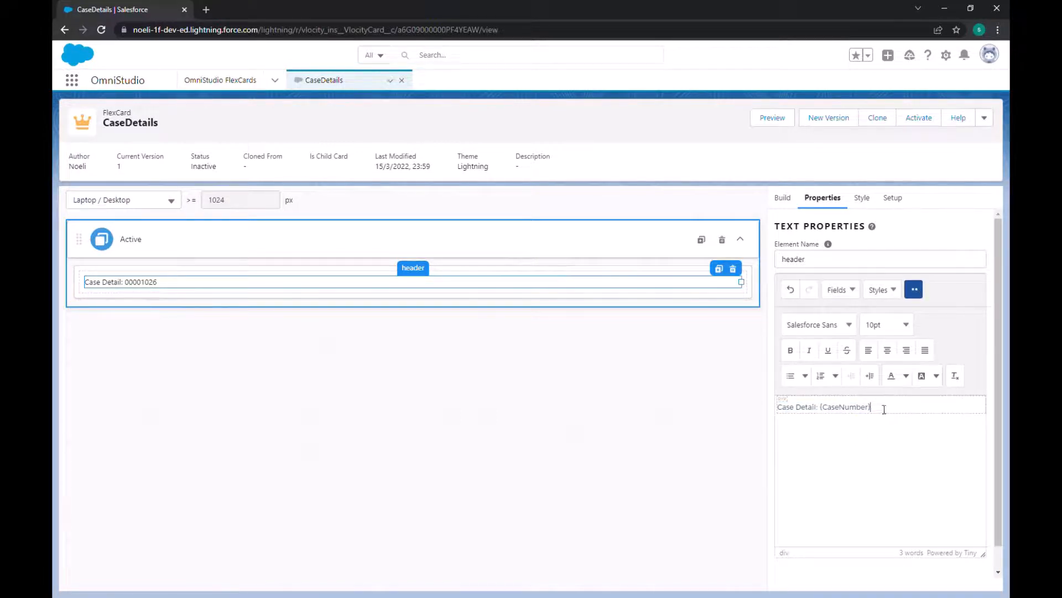
left_click_drag(885, 410, 773, 413)
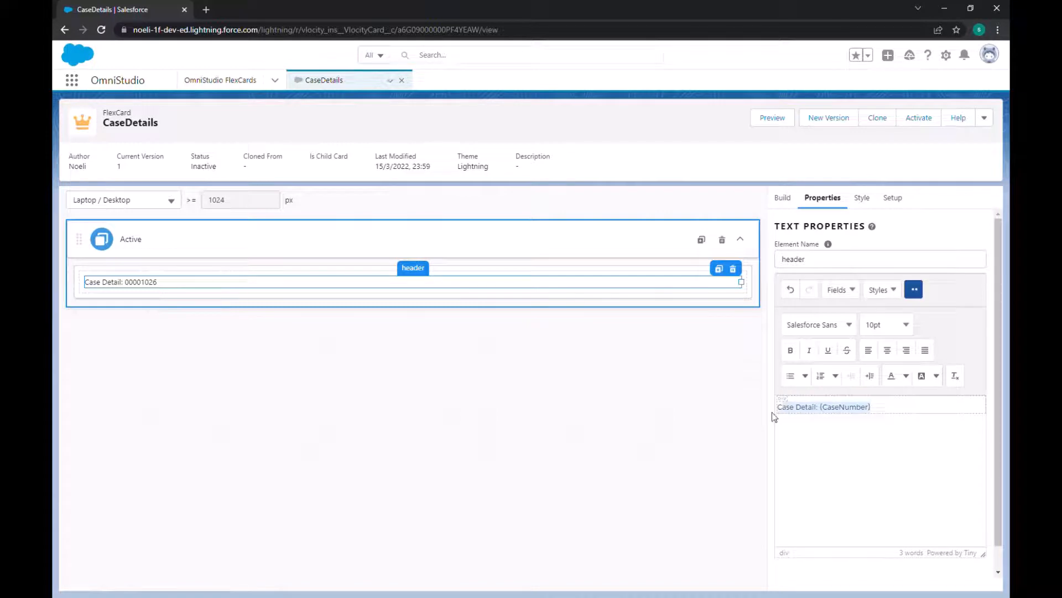
left_click(795, 354)
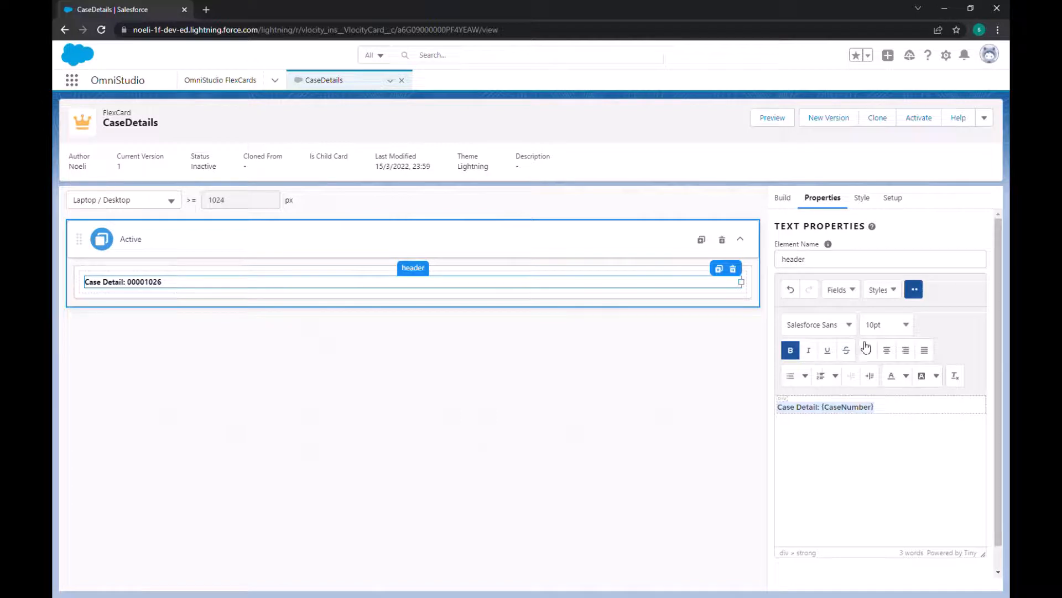
Step: Set the header text "Case Detail: {CaseNumber}" to 14pt and center it
left_click(906, 326)
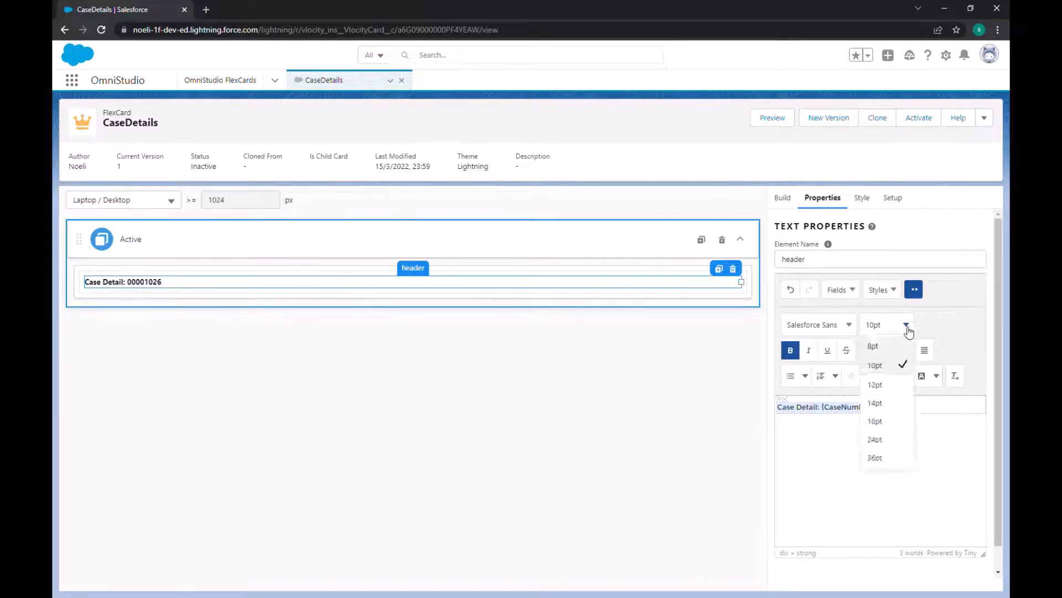
left_click(890, 408)
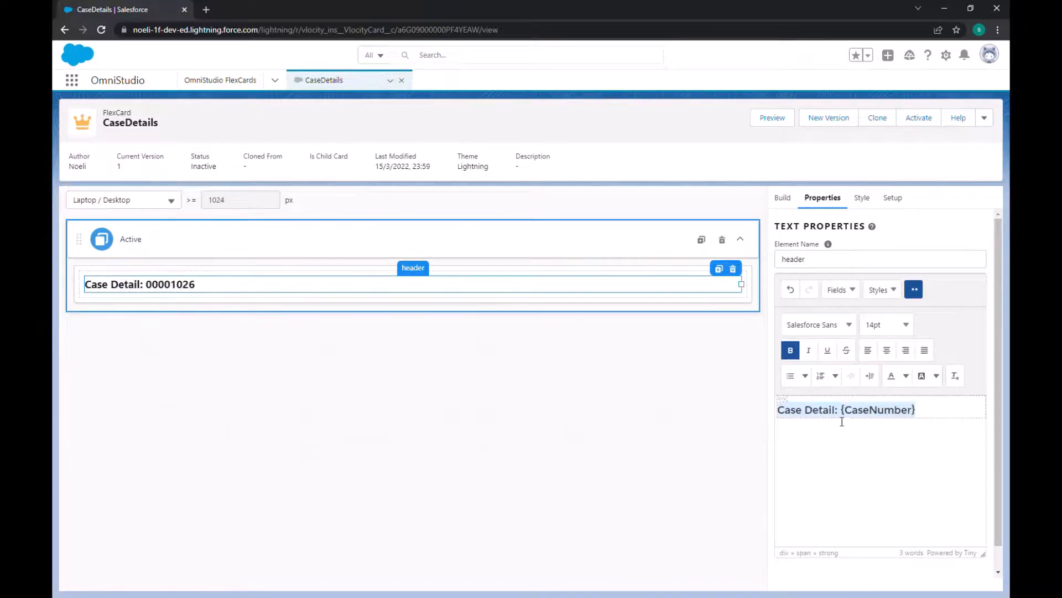
left_click(887, 351)
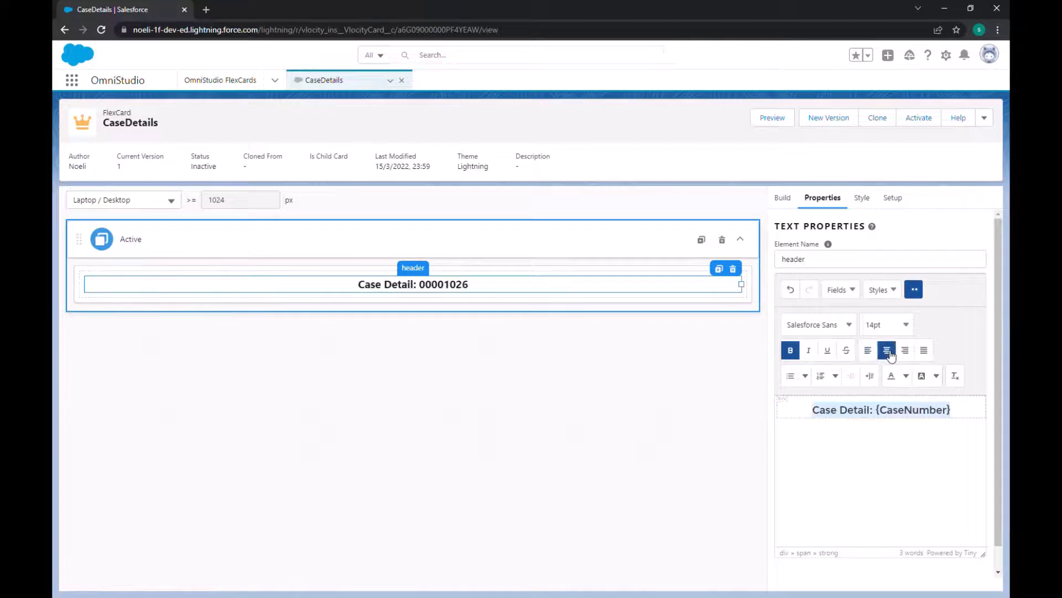
Step: Apply the green text color style to the header line
left_click(852, 291)
left_click(882, 290)
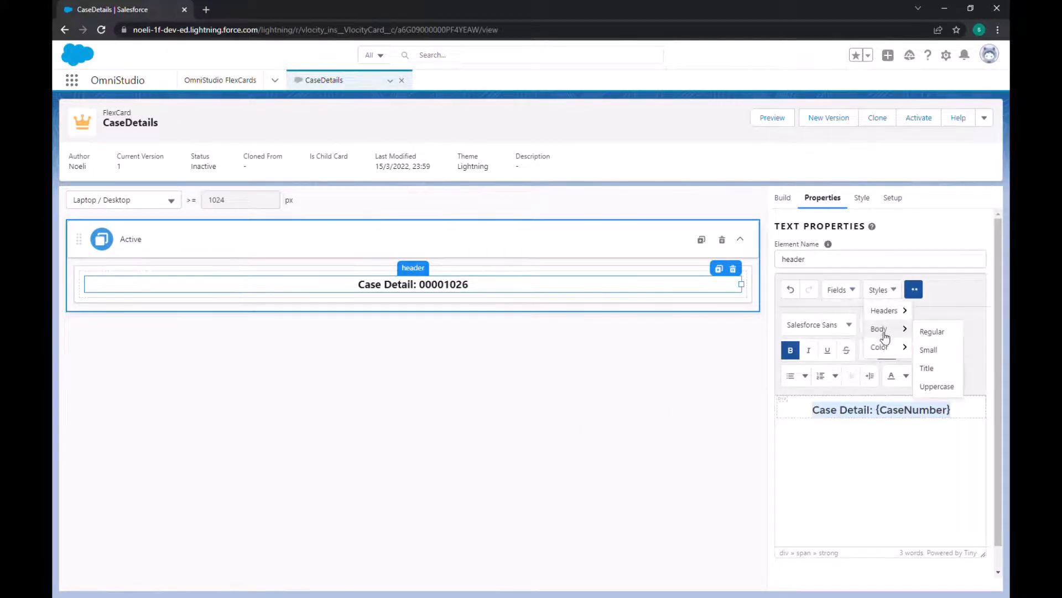
mouse_move(879, 347)
left_click(940, 367)
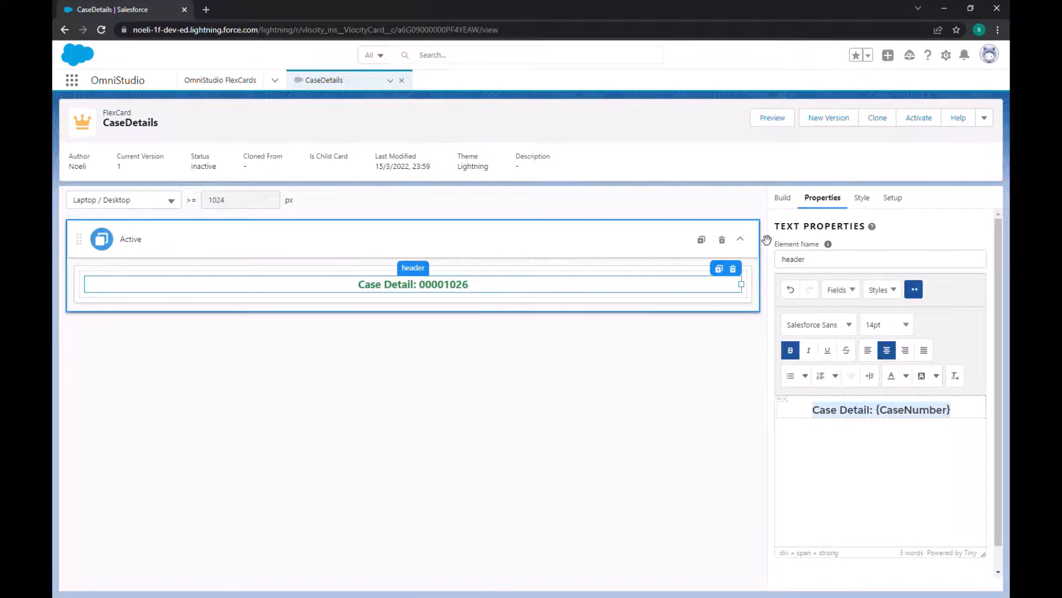
Step: Add a Block element below the card title block and name it "Case description block"
left_click(783, 199)
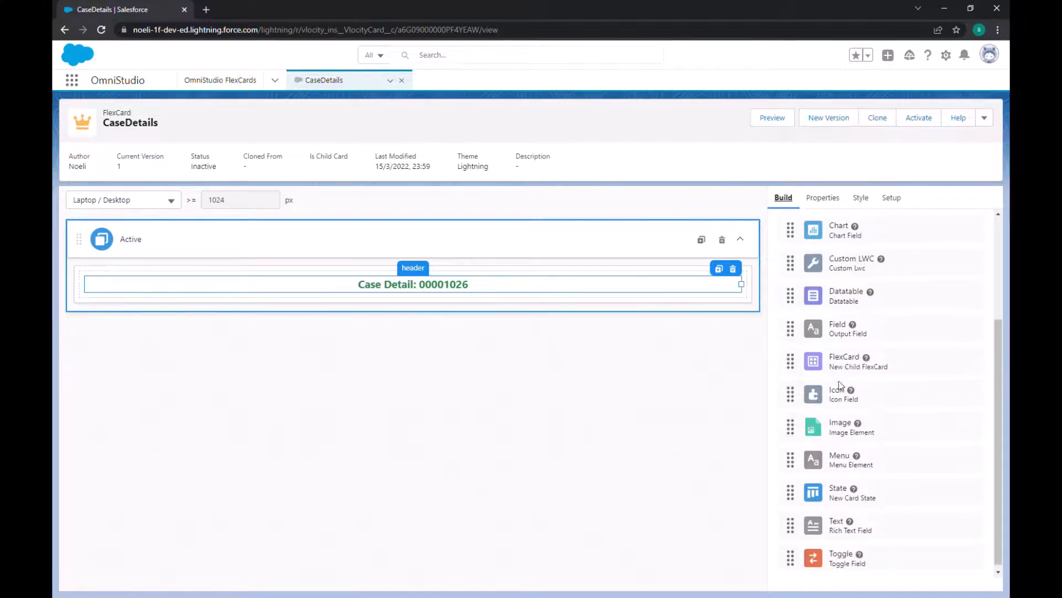
scroll(841, 386, "up", 2)
scroll(840, 381, "up", 2)
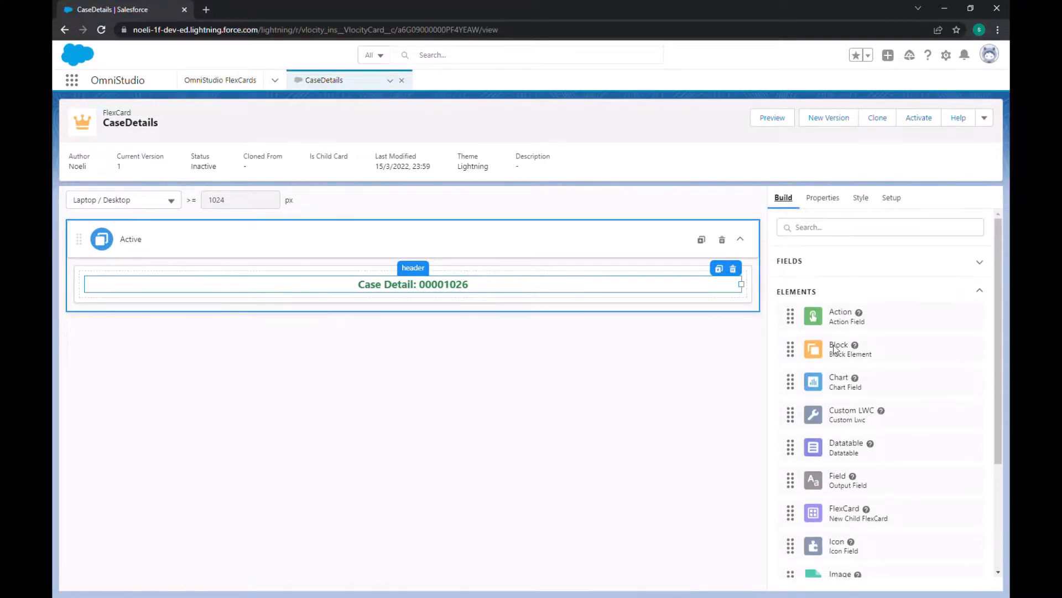
mouse_move(837, 352)
left_mouse_down()
mouse_move(474, 334)
mouse_move(356, 309)
mouse_move(355, 297)
left_mouse_up()
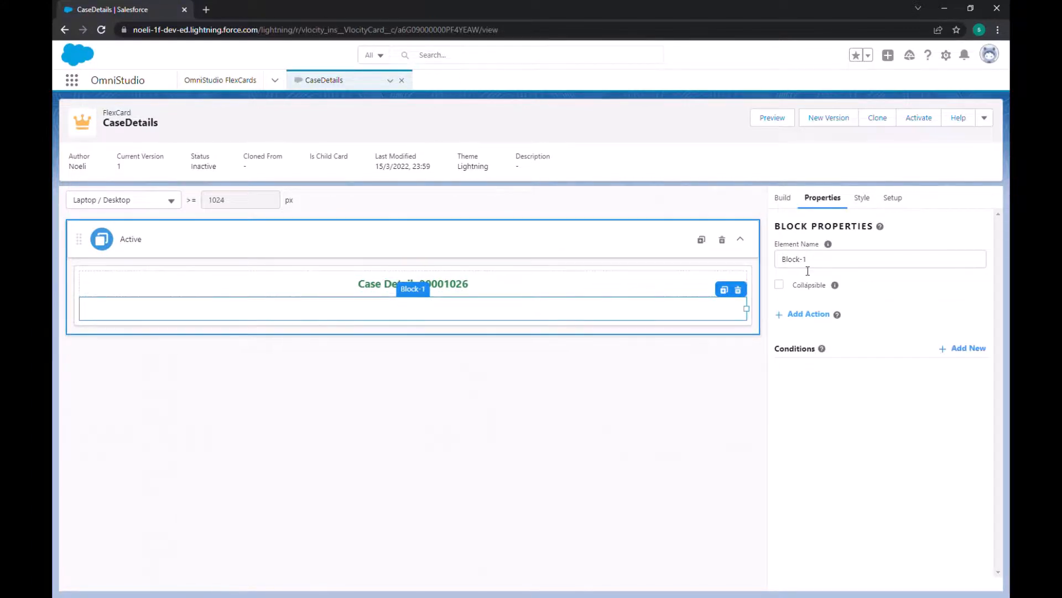
left_click_drag(823, 265, 758, 262)
key("BackSpace")
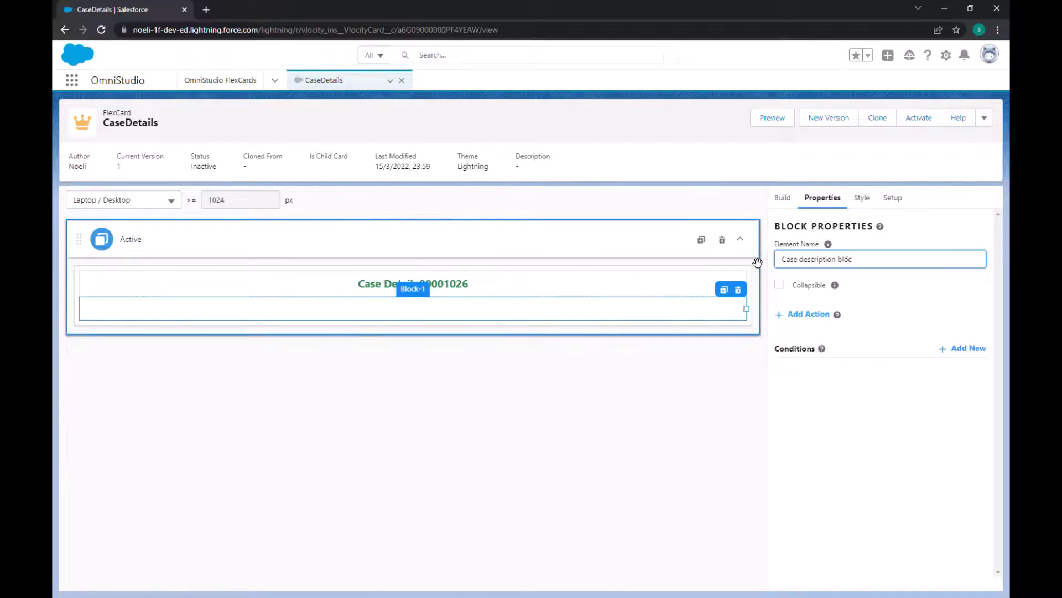
left_click(873, 282)
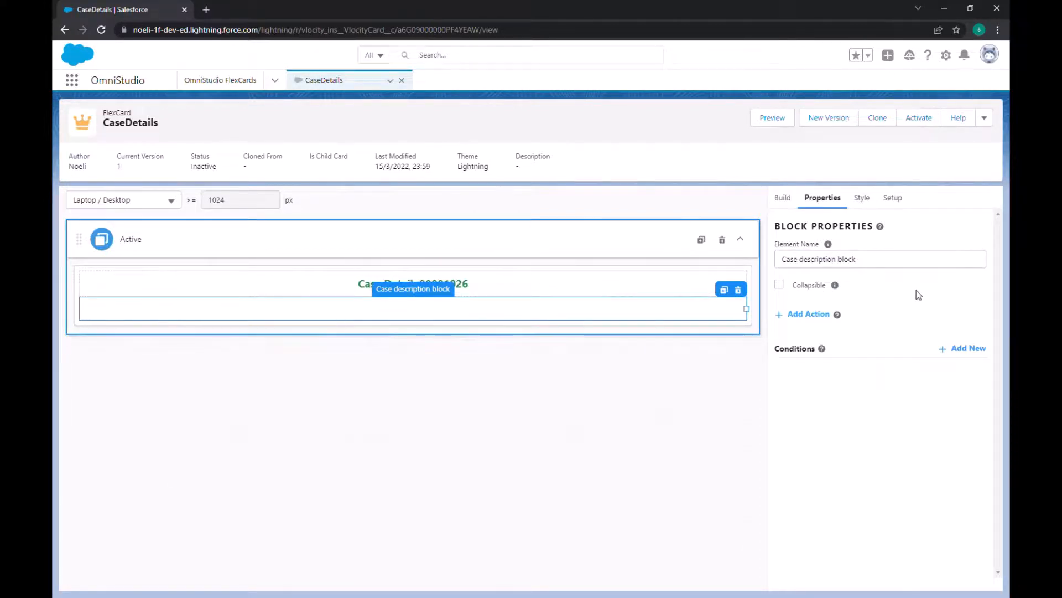
Step: Make the Case description block collapsible and try collapsing and expanding it on the canvas
left_click(779, 286)
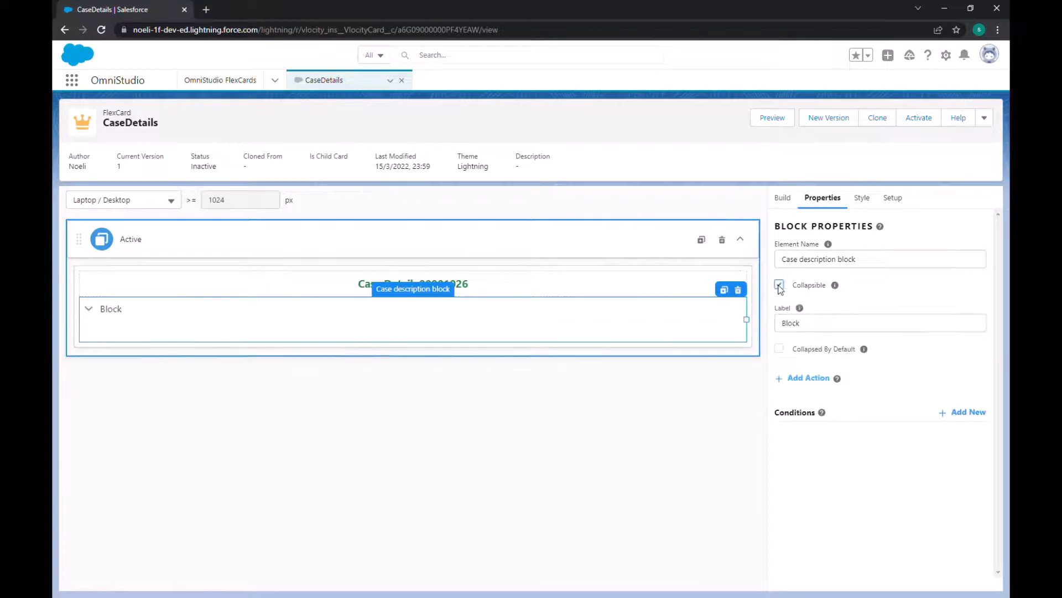
left_click(89, 309)
left_click(93, 314)
left_click(94, 314)
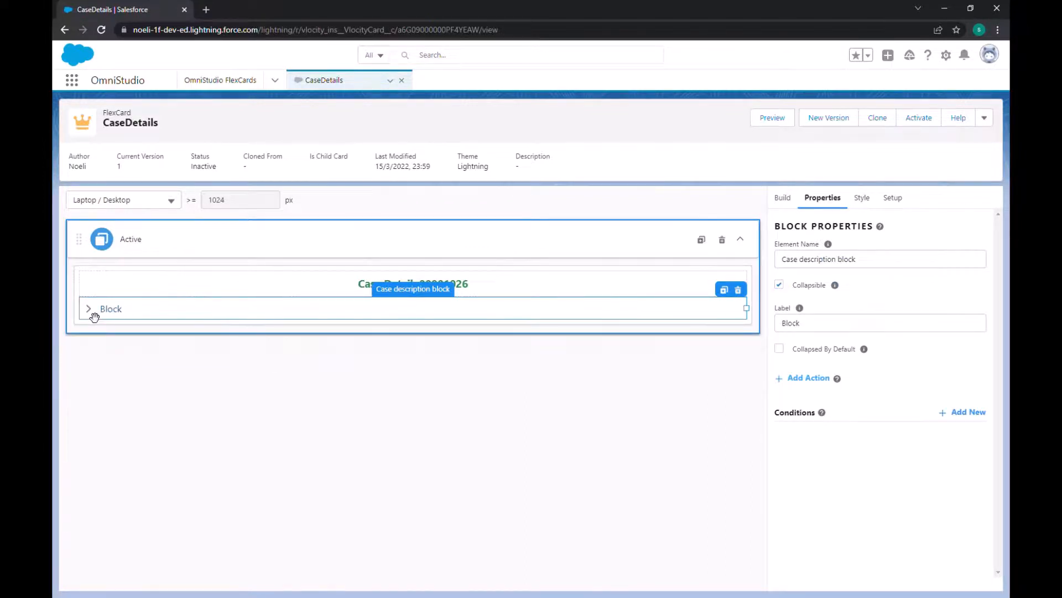
left_click(94, 313)
left_click(94, 314)
left_click(94, 314)
left_click(94, 316)
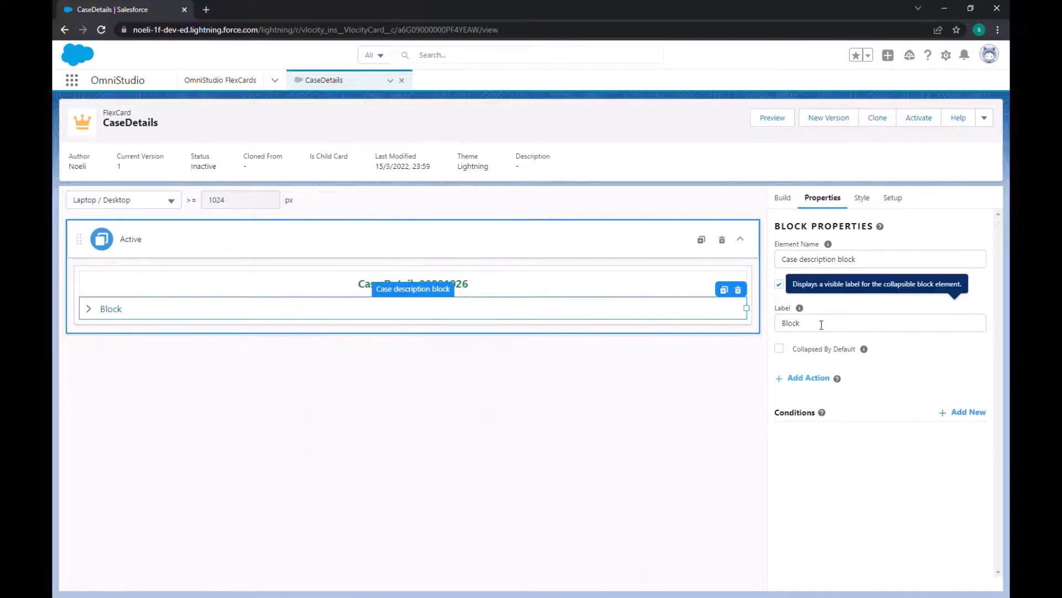
Step: Label the collapsible block "Case Description" and expand it on the canvas
left_click_drag(821, 325, 781, 331)
key("BackSpace")
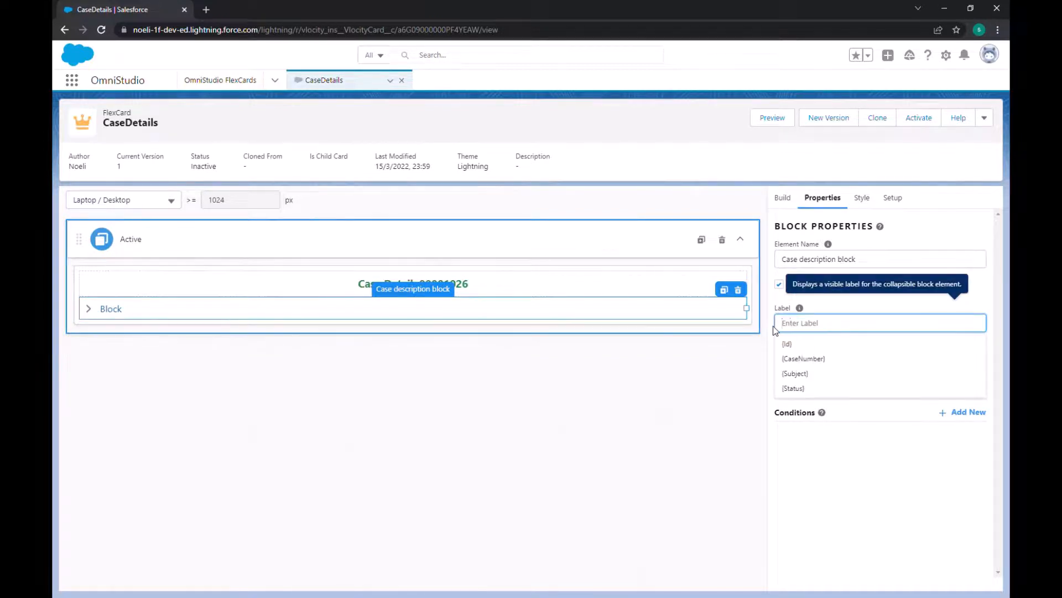
type("Case Descripti")
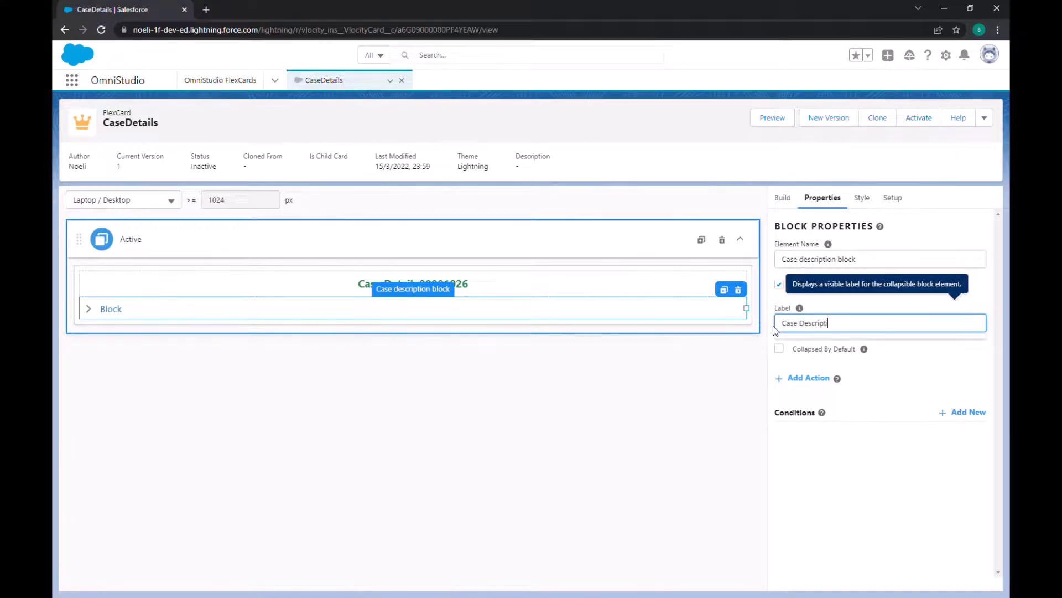
type("on")
left_click(708, 418)
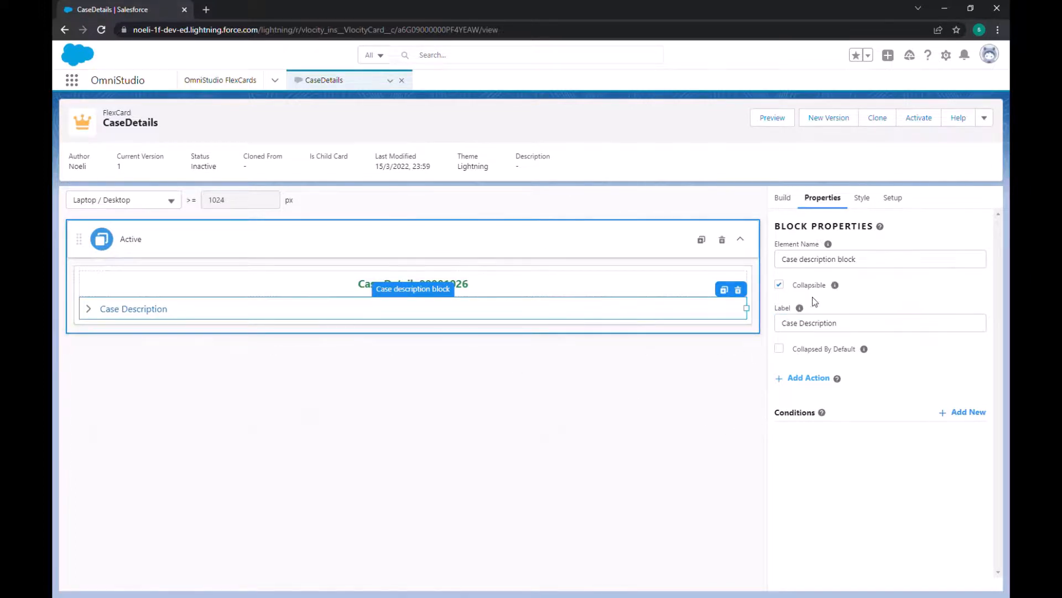
left_click(95, 315)
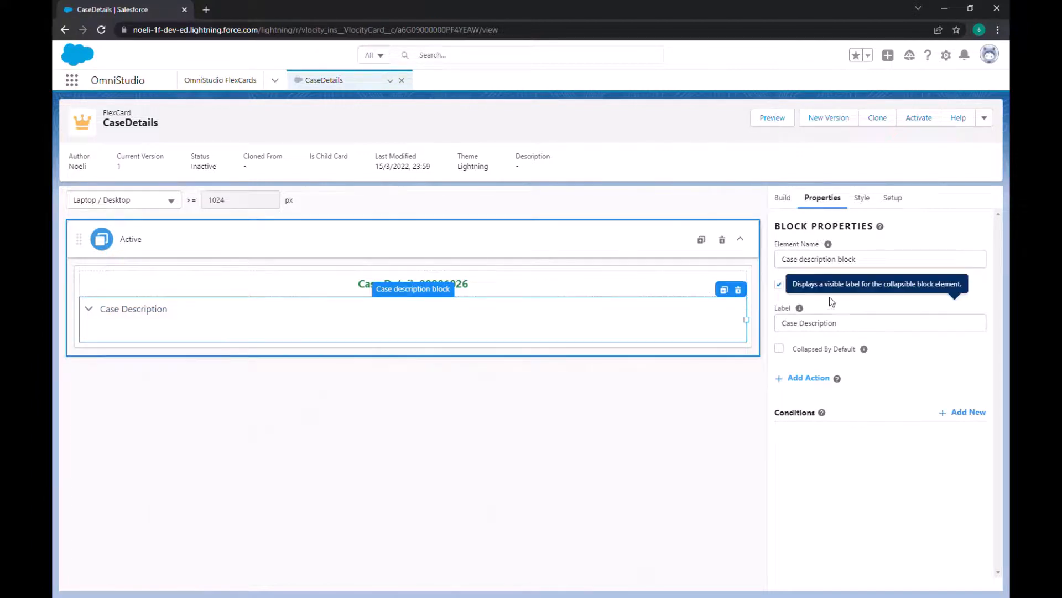
Step: Add a Field element inside the Case Description block and narrow it to about 3 of 12 columns
left_click(782, 197)
scroll(824, 333, "down", 3)
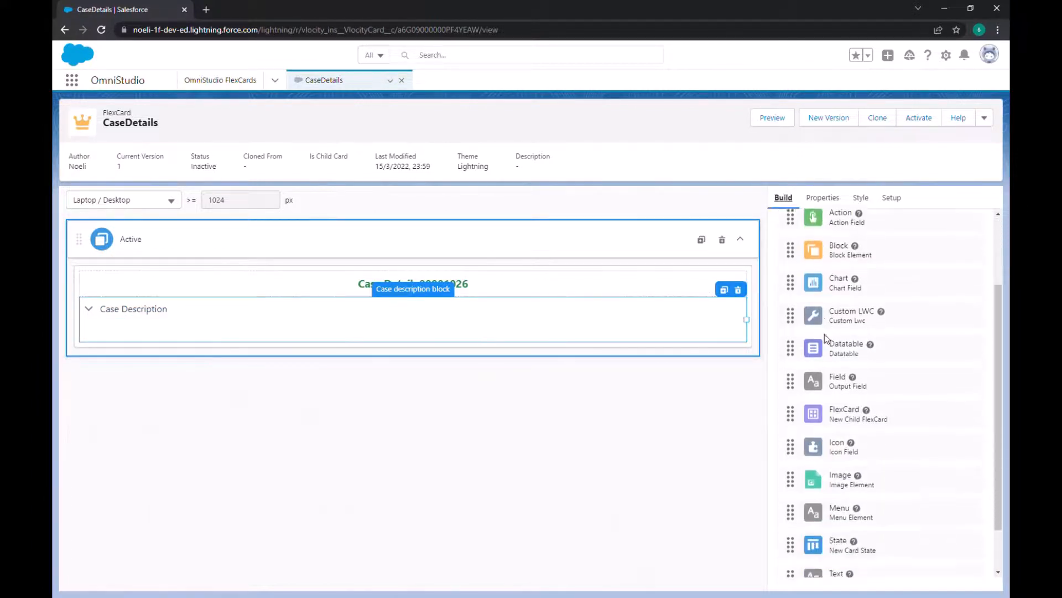
scroll(825, 333, "down", 2)
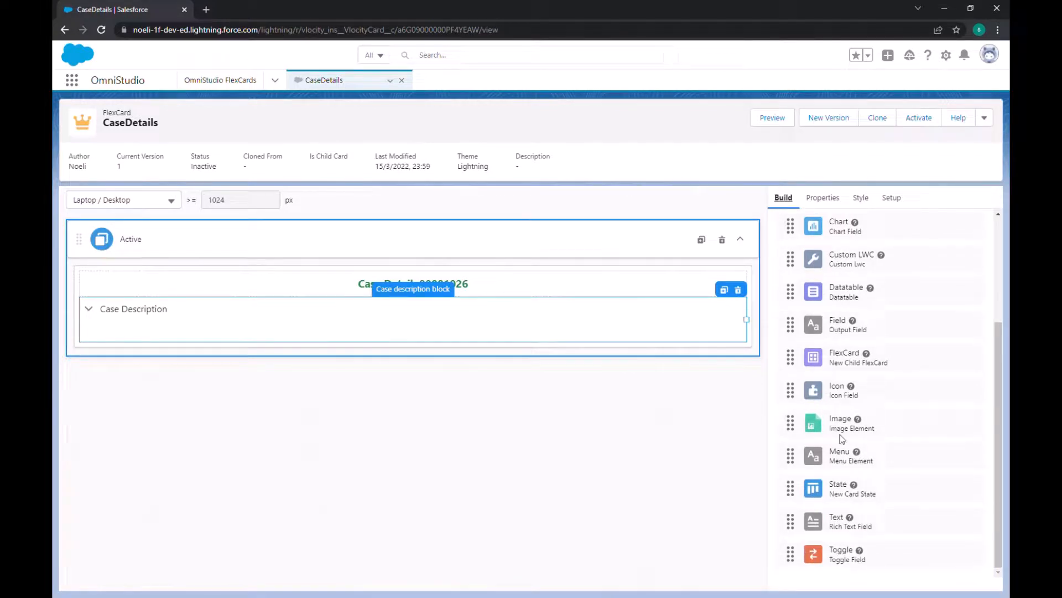
left_click_drag(838, 329, 150, 335)
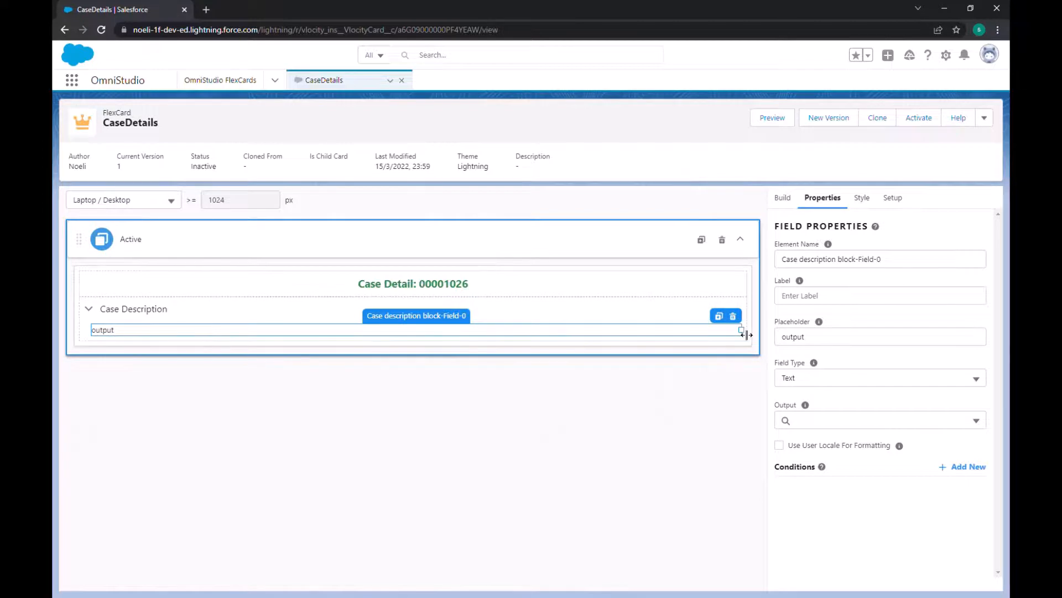
left_click_drag(747, 334, 246, 338)
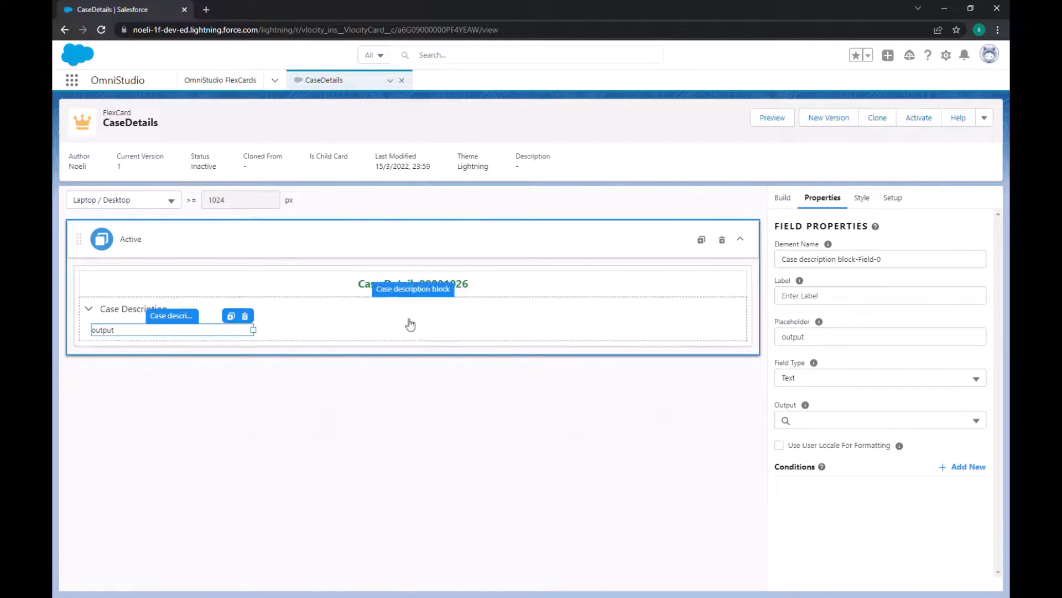
Step: Set the output field's default width to 4 of 12 columns in its style dimensions
left_click(894, 201)
scroll(883, 311, "up", 7)
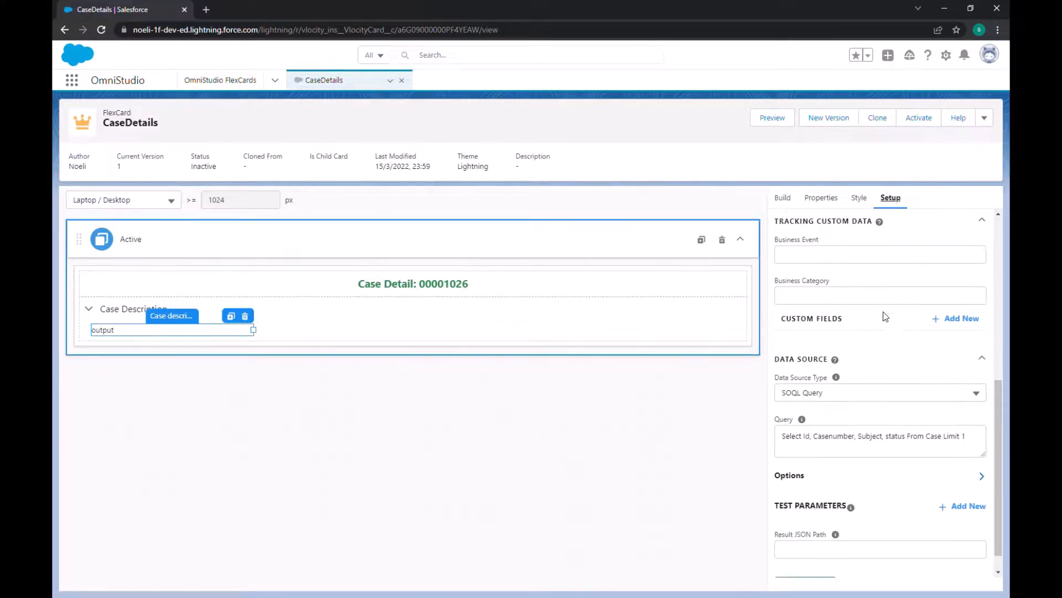
scroll(883, 311, "down", 7)
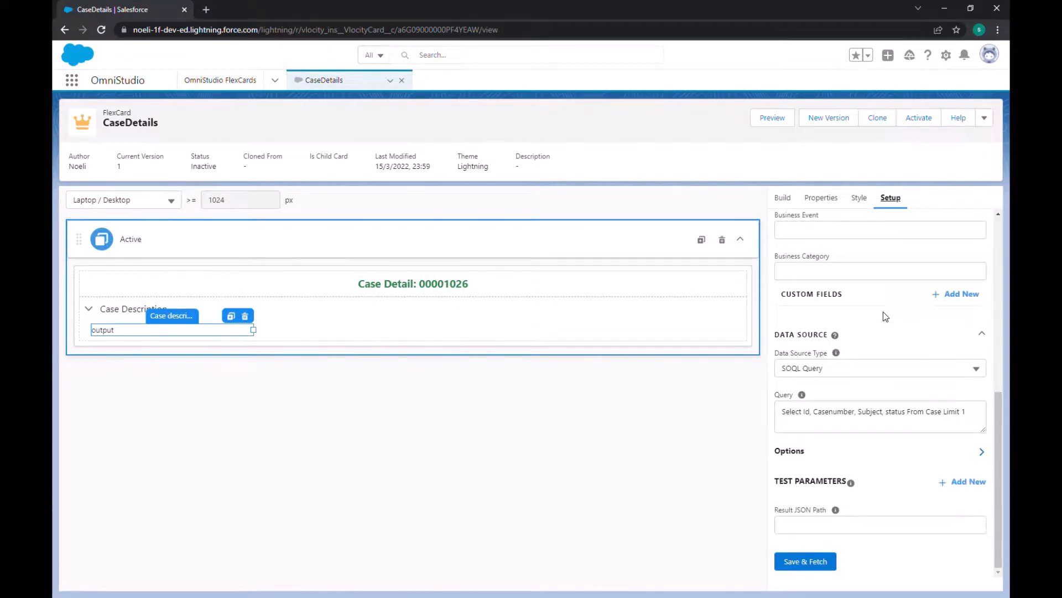
scroll(883, 317, "up", 3)
left_click(830, 199)
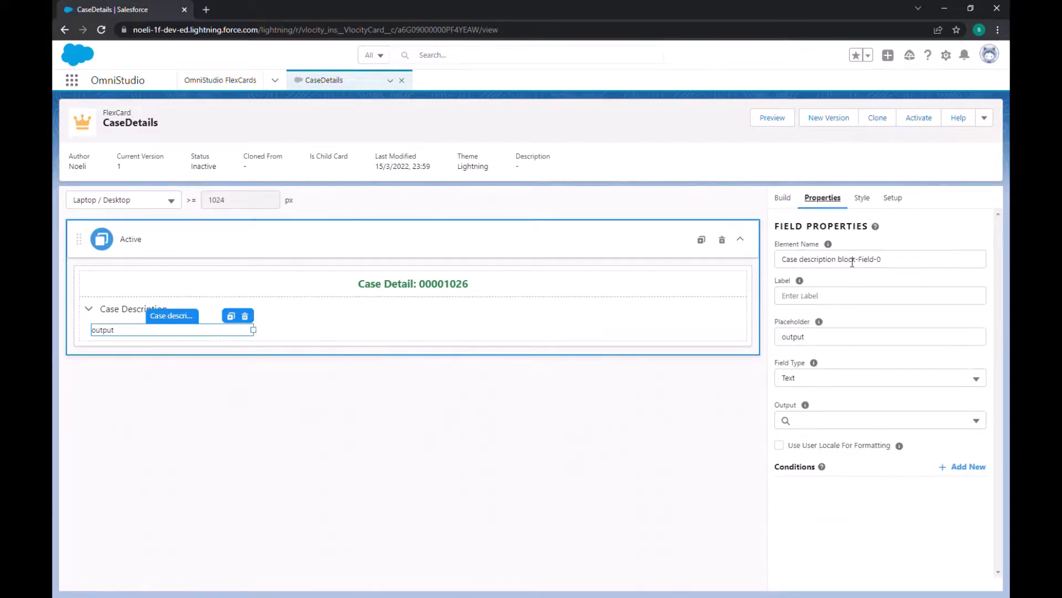
left_click(862, 199)
scroll(871, 320, "down", 5)
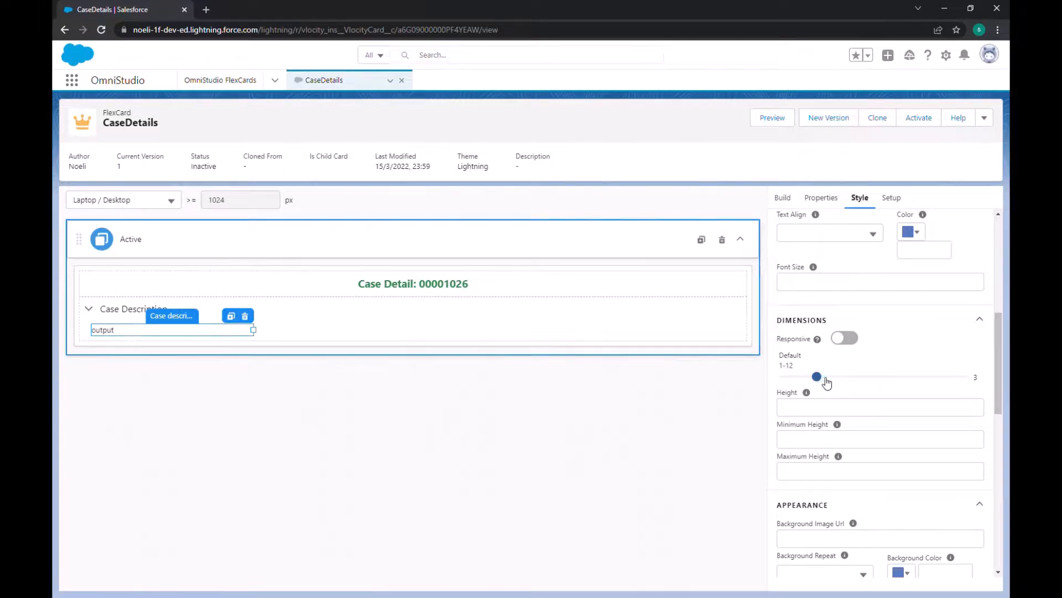
left_click_drag(827, 382, 834, 383)
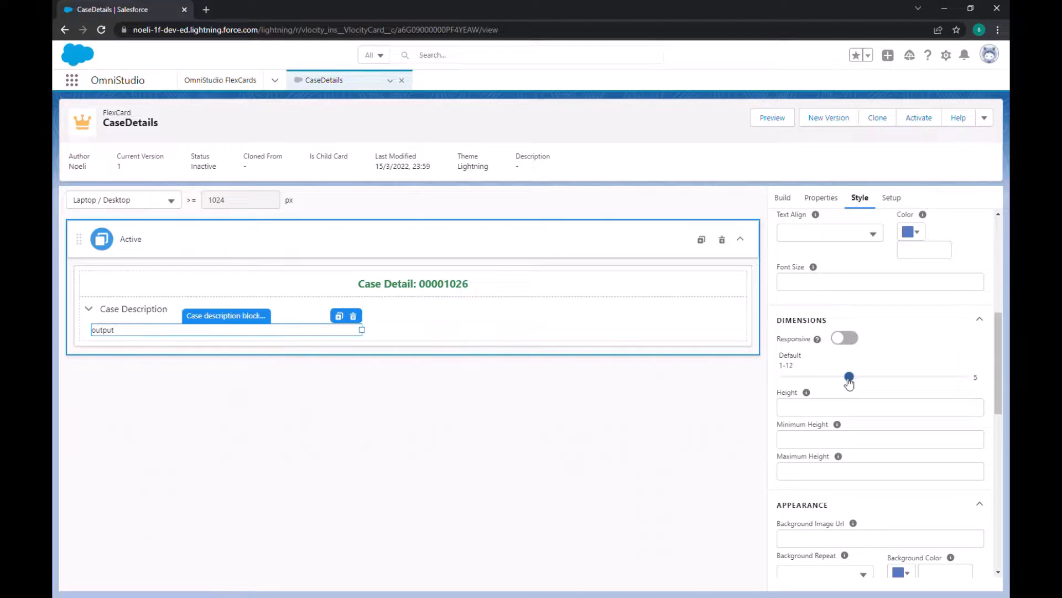
left_click_drag(833, 378, 834, 381)
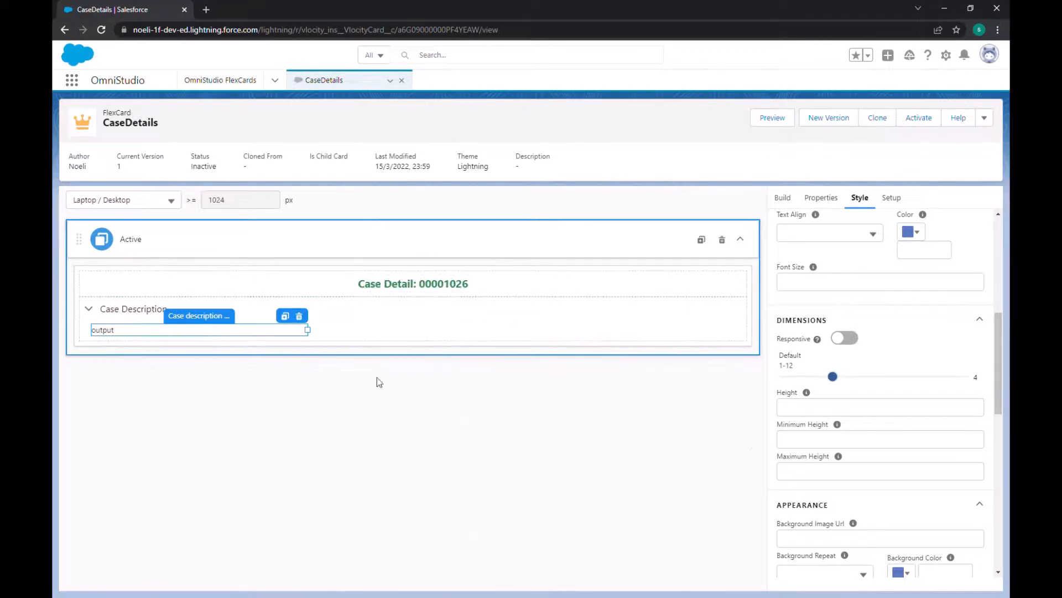
Step: Label the output field in the Case Description block "Number"
left_click(281, 331)
mouse_move(829, 244)
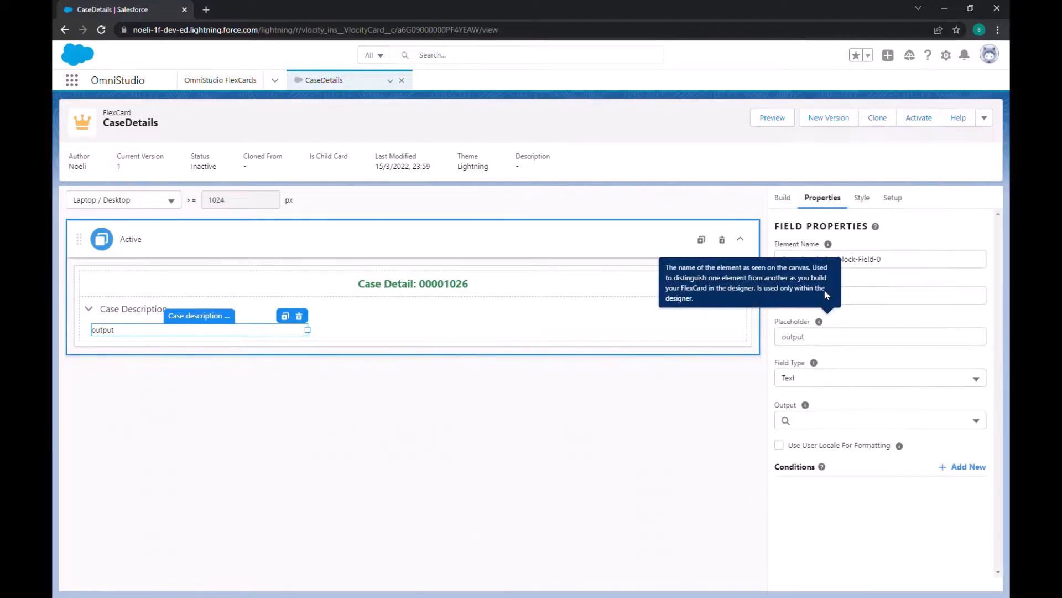
left_click(848, 301)
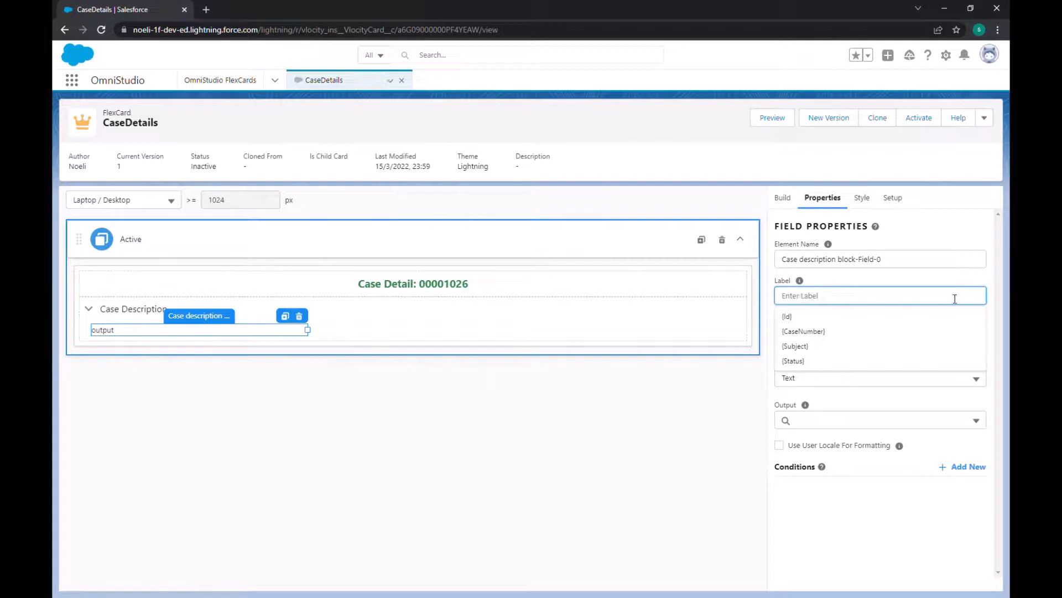
type("Number")
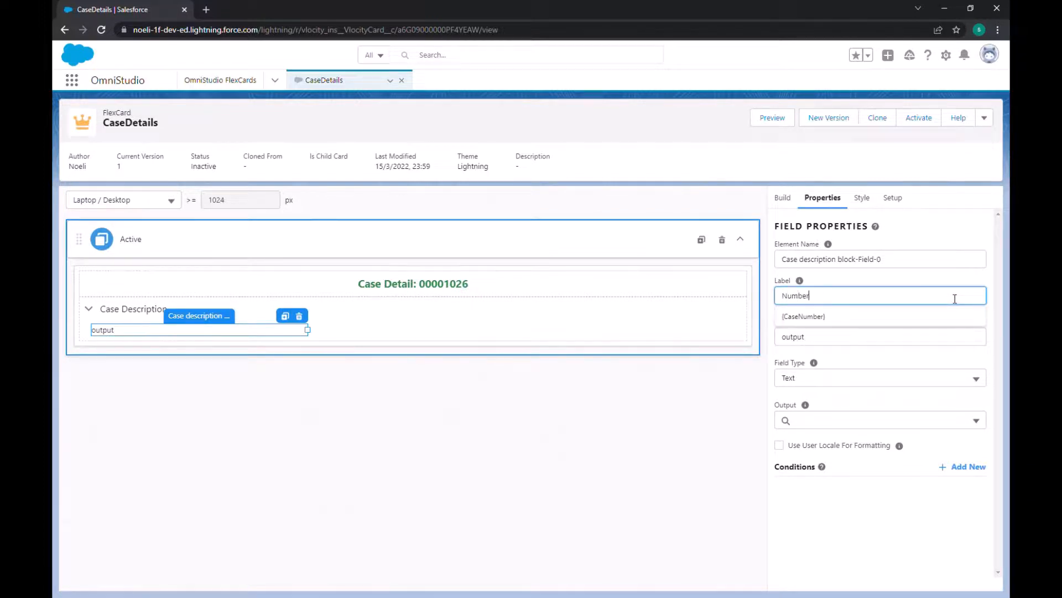
left_click(911, 278)
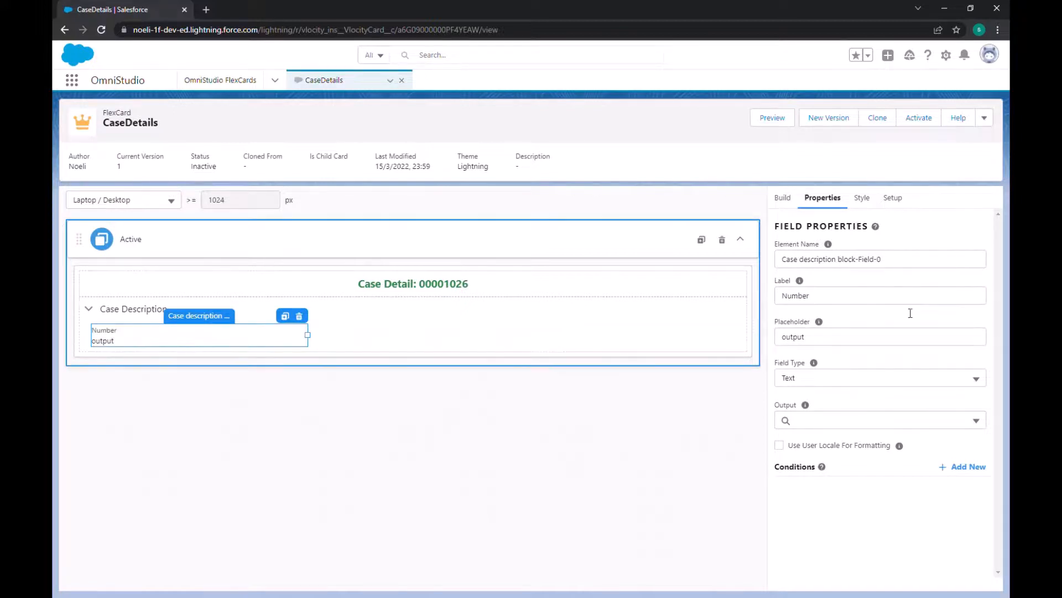
Step: Set the Number field's type to Date and its output to CaseNumber
left_click(861, 377)
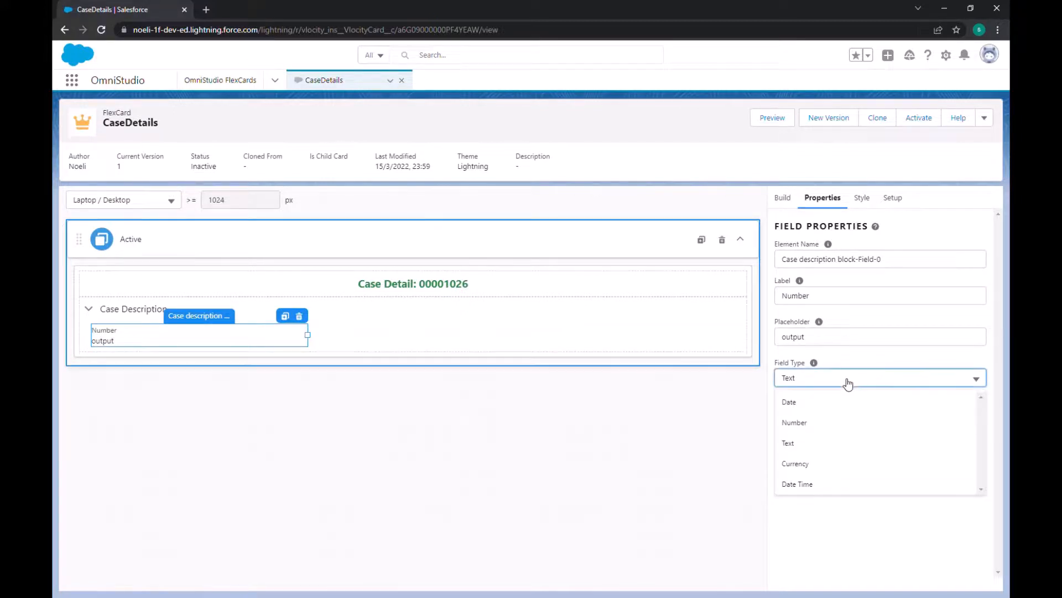
left_click(800, 402)
left_click(815, 420)
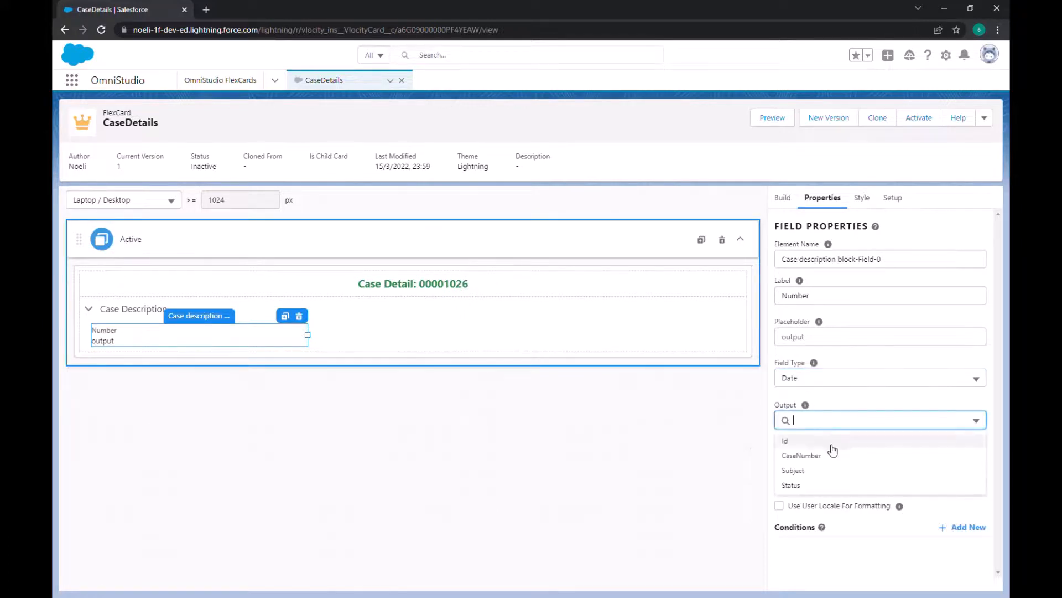
left_click(814, 456)
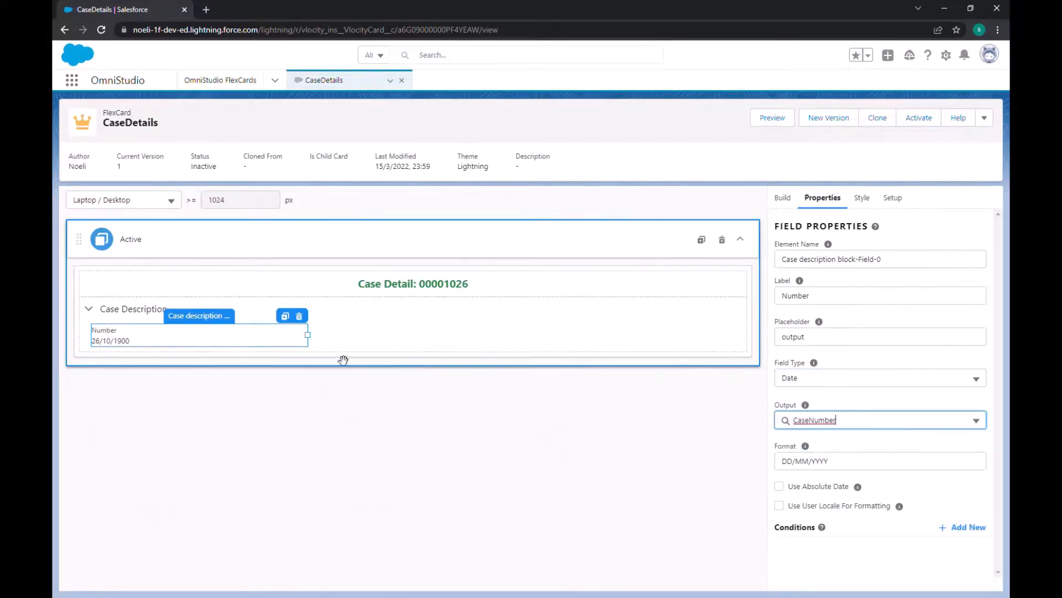
left_click(841, 432)
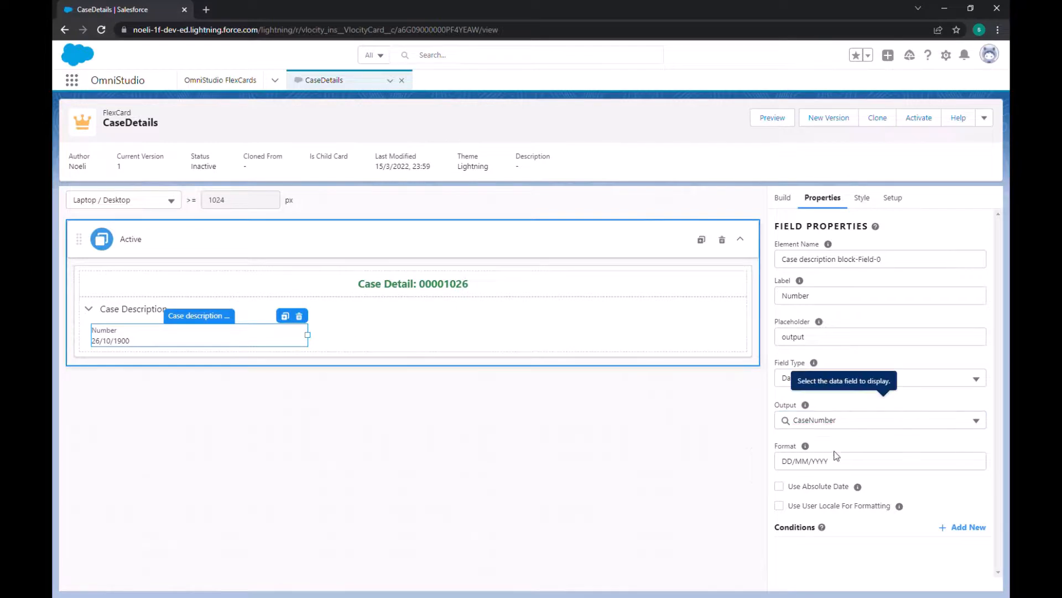
Step: Try Number as the type of the case number field, and settle on the Text type
left_click(913, 377)
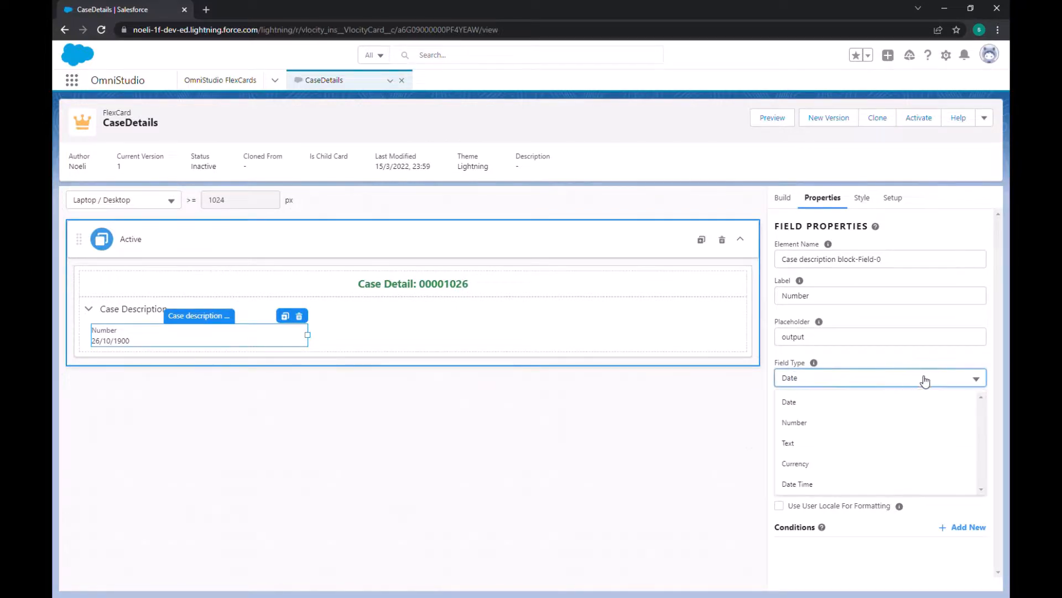
left_click(926, 379)
left_click(927, 380)
left_click(808, 422)
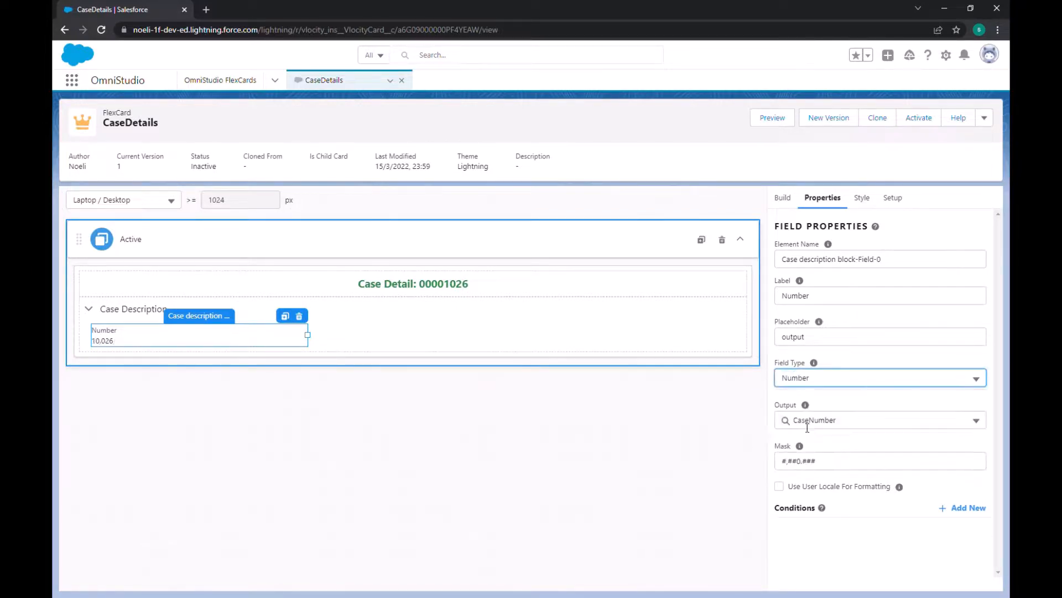
left_click(961, 379)
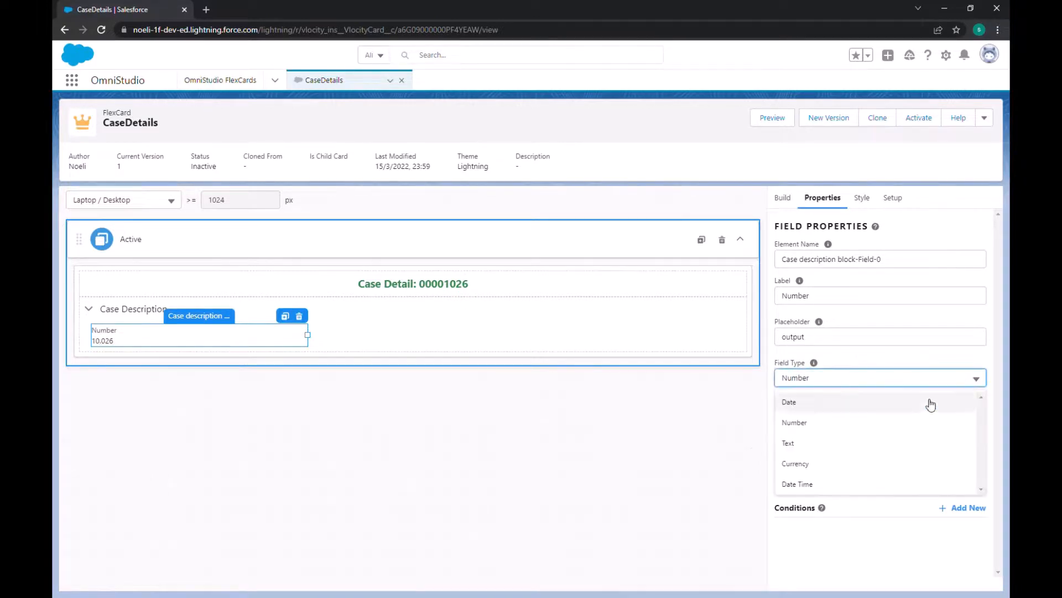
left_click(800, 442)
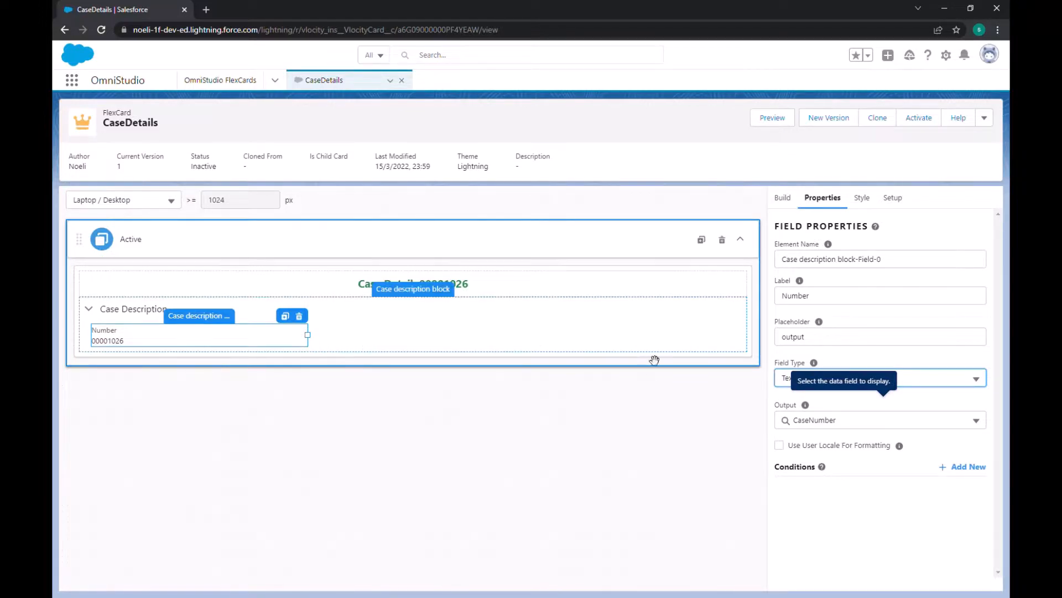
Step: Add a second Field element to the Case Description block and narrow it to 4 of 12 columns, beside the Number field
left_click(782, 198)
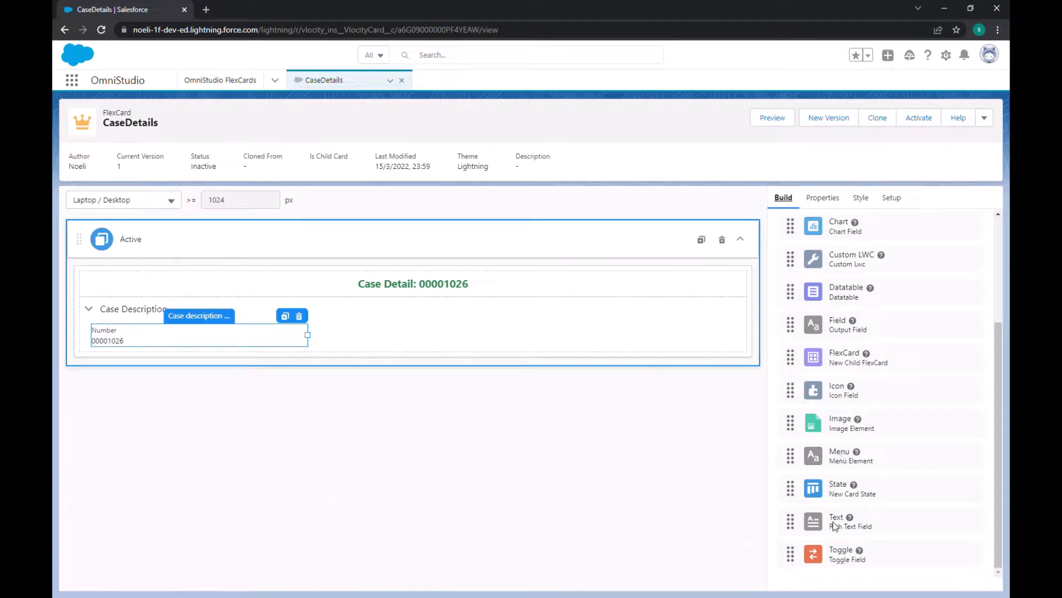
left_click_drag(837, 342, 362, 344)
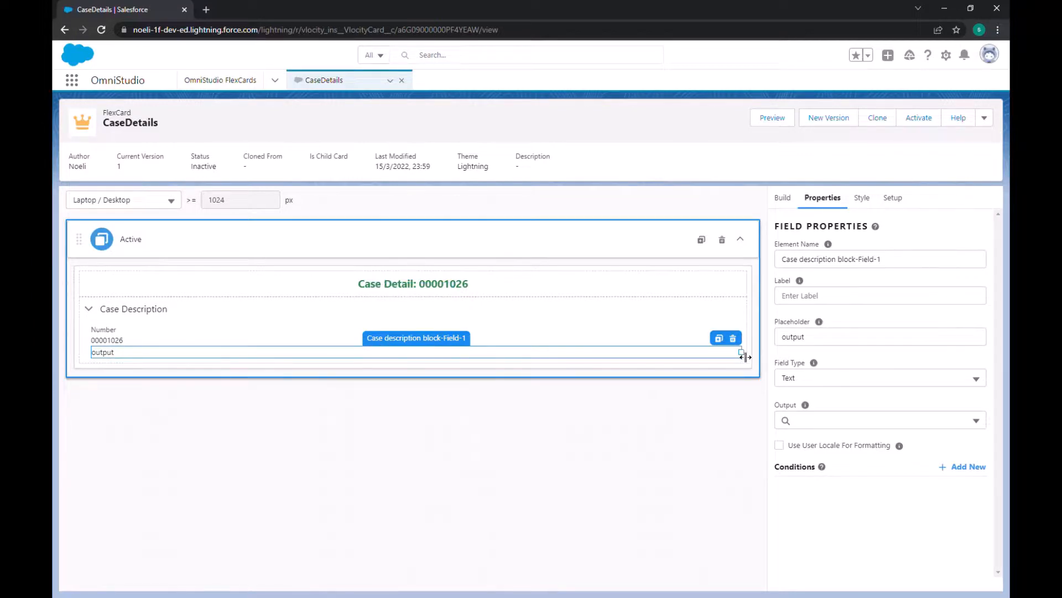
left_click_drag(747, 351, 540, 360)
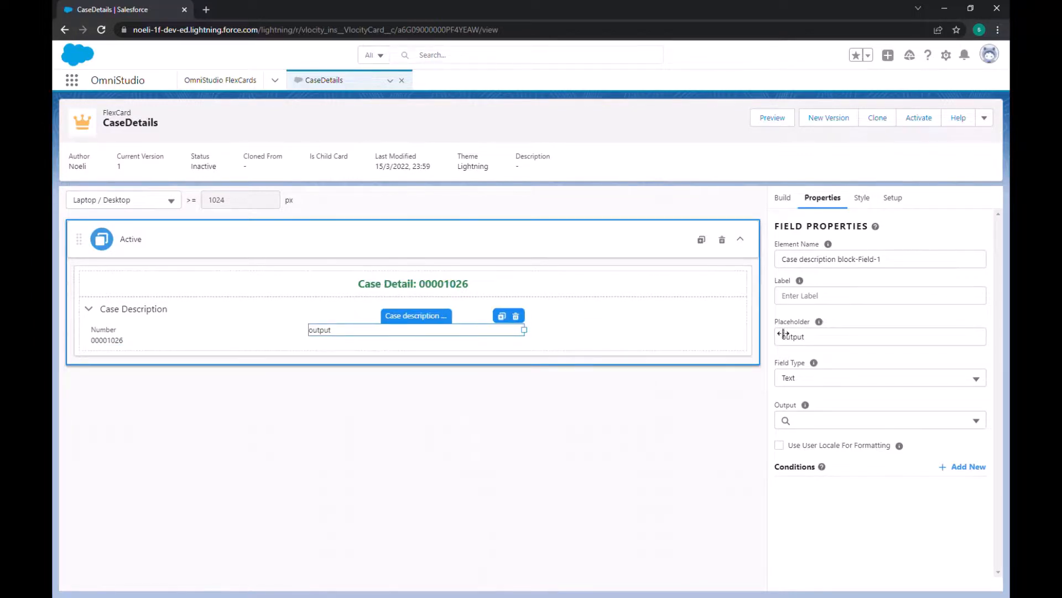
Step: Add a third Field element to the Case Description block and narrow it to about 1 of 12 columns so it fits the same row
left_click(783, 200)
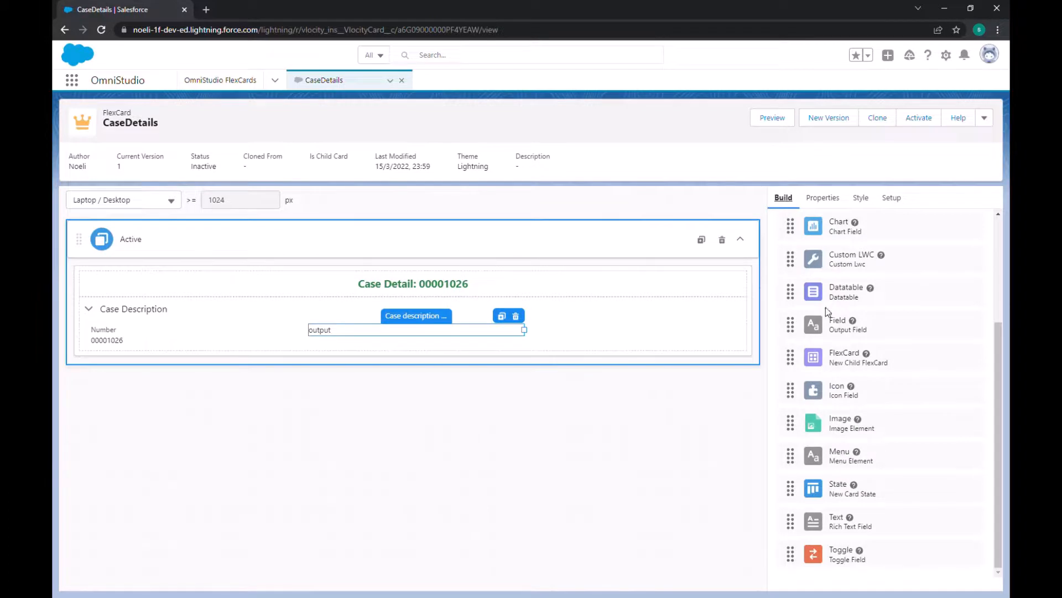
left_click_drag(826, 326, 556, 339)
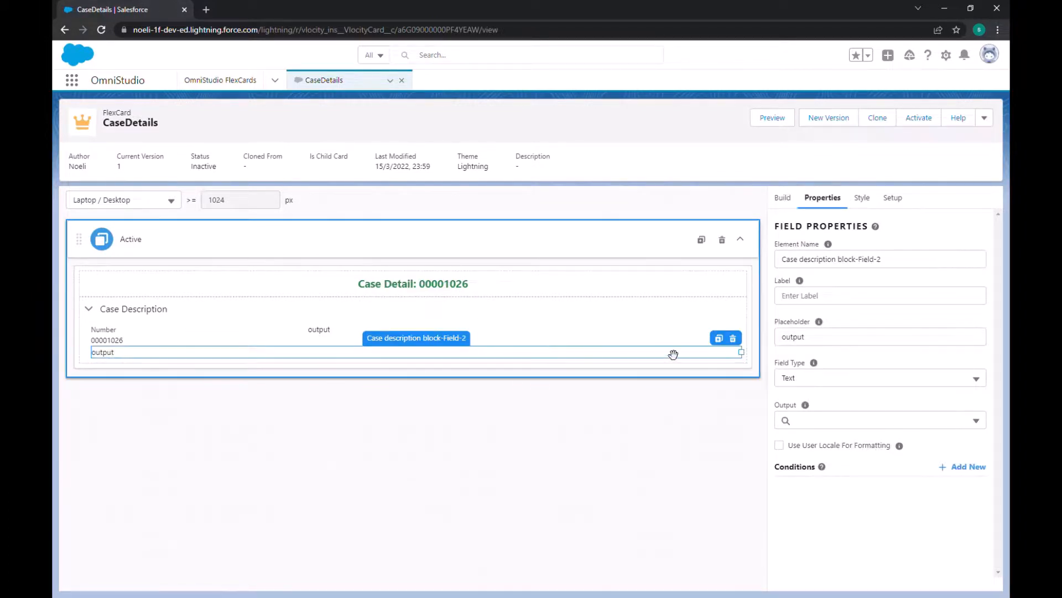
left_click_drag(742, 353, 358, 361)
Step: Label the second output field "Status" and set its output to Status
left_click(346, 337)
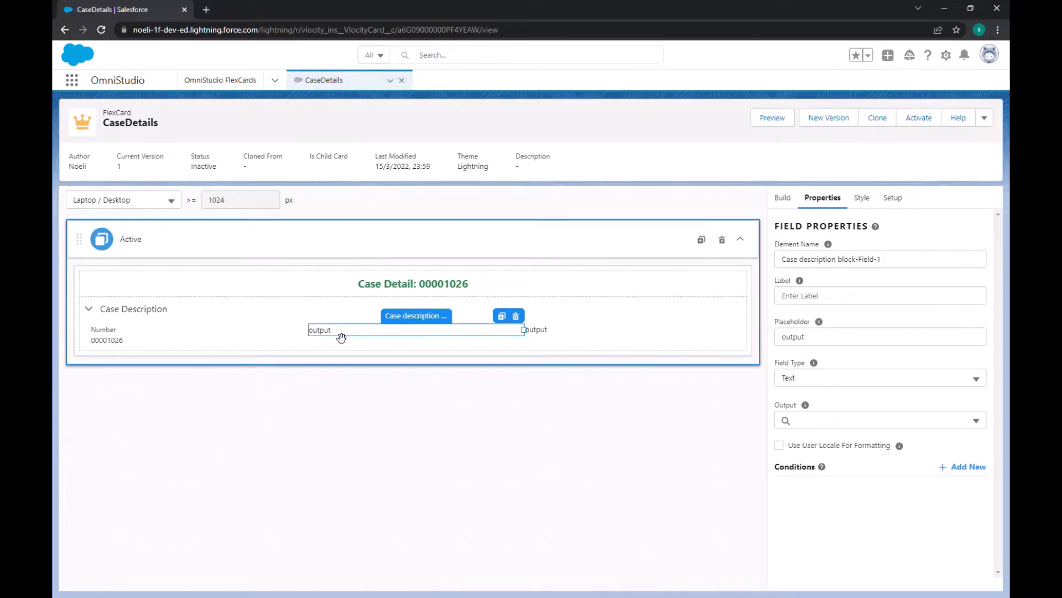
left_click(815, 298)
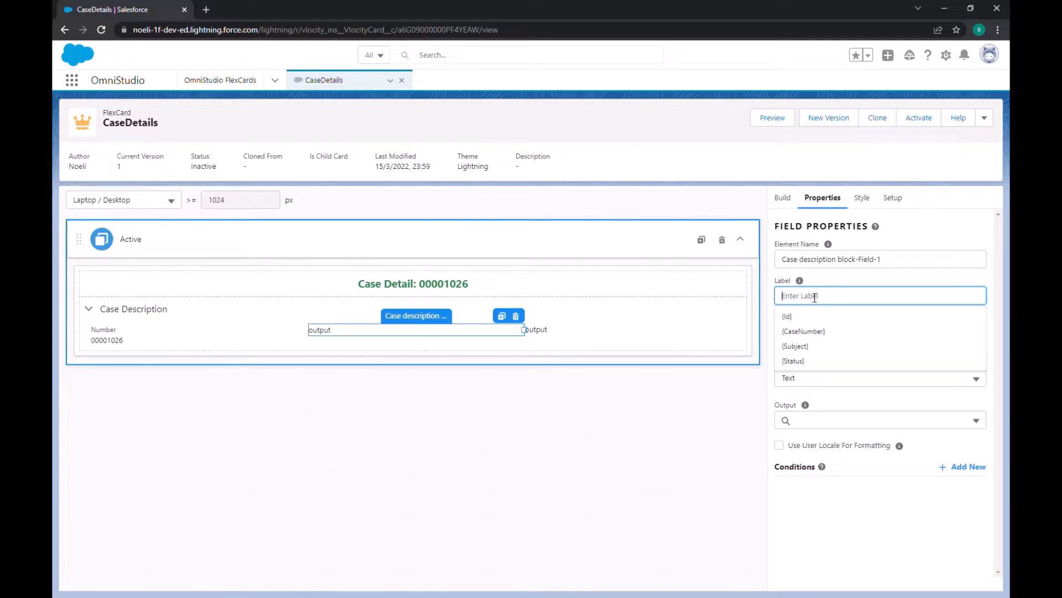
type("Status")
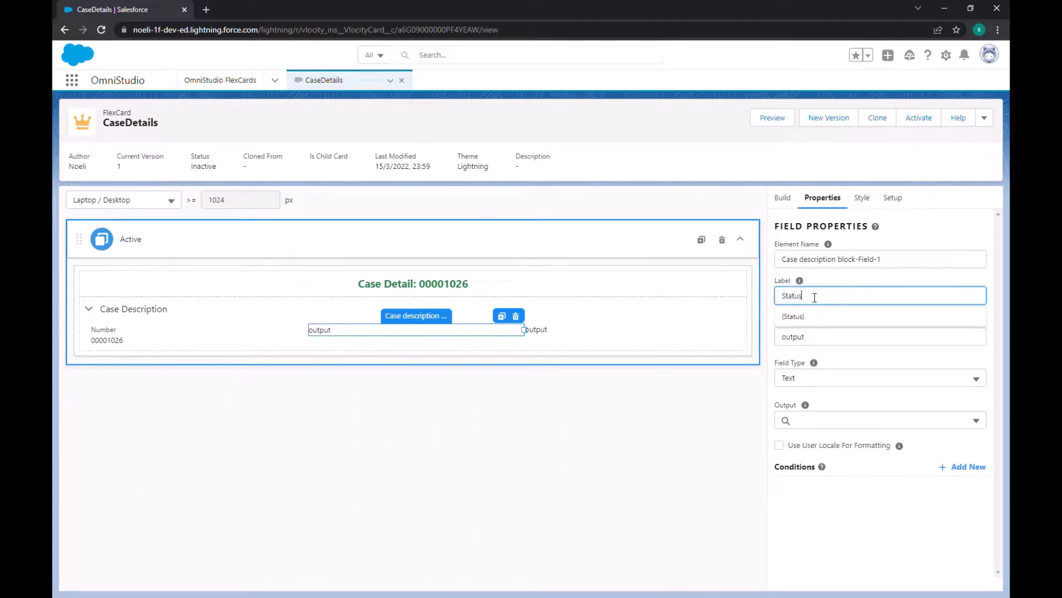
left_click(882, 263)
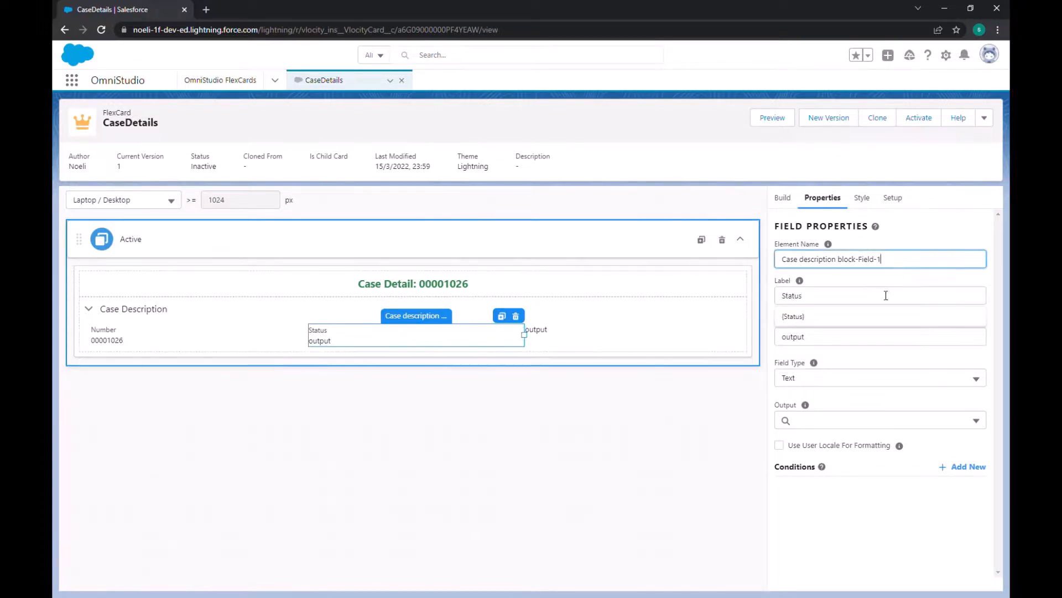
left_click(823, 338)
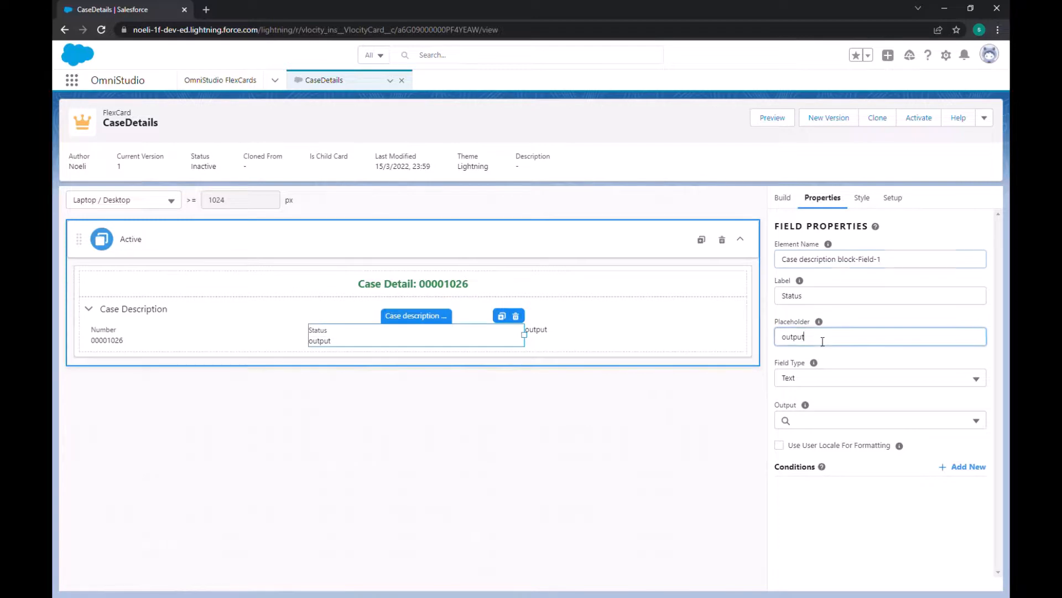
left_click(834, 384)
left_click(850, 362)
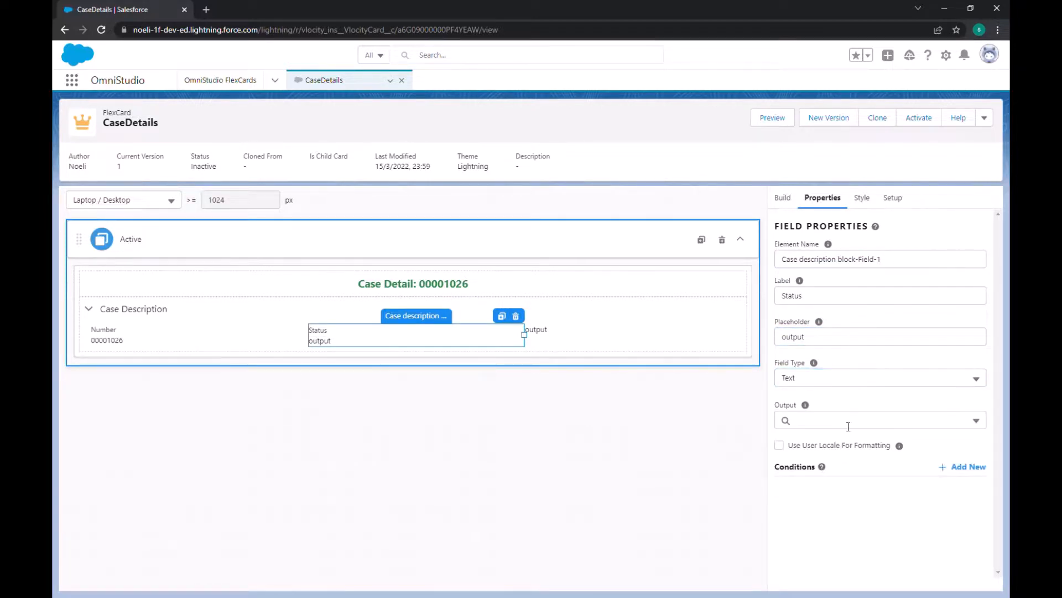
left_click(829, 422)
type("stat")
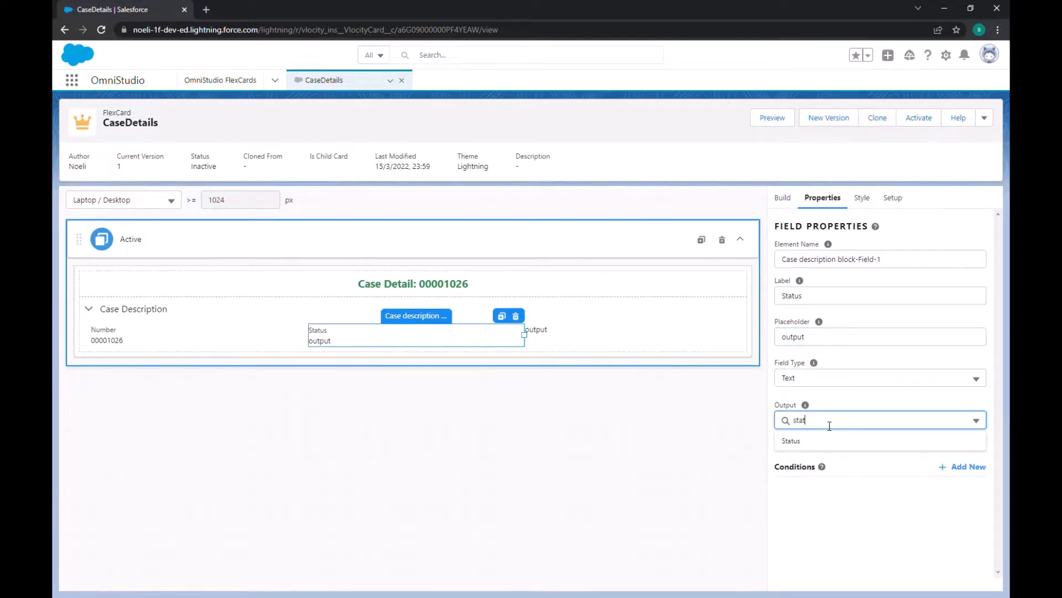
left_click(828, 440)
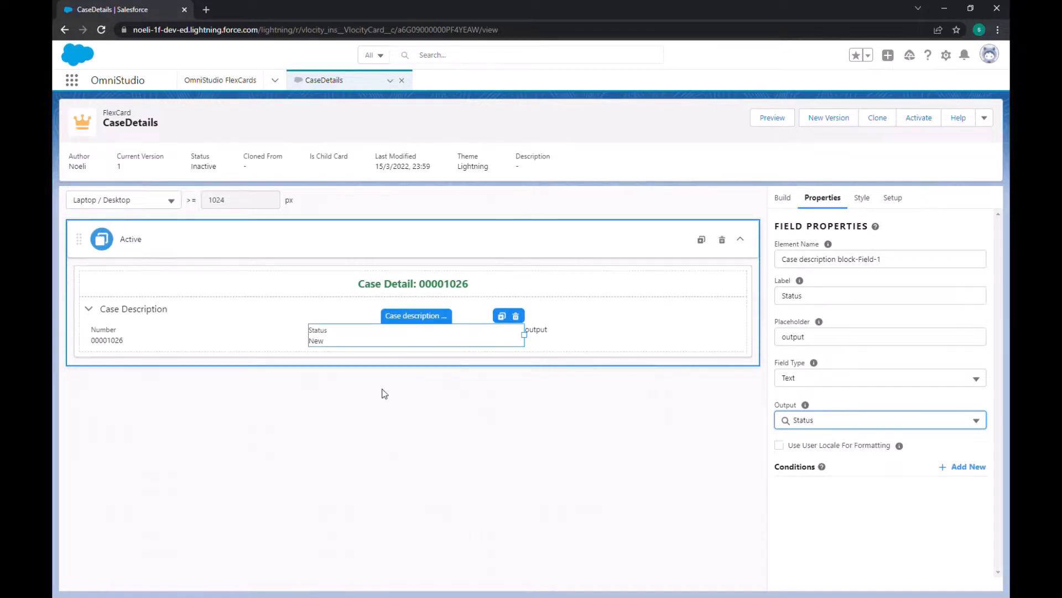
Step: Label the third output field "Subject" and set its output to Subject
left_click(556, 345)
left_click(557, 332)
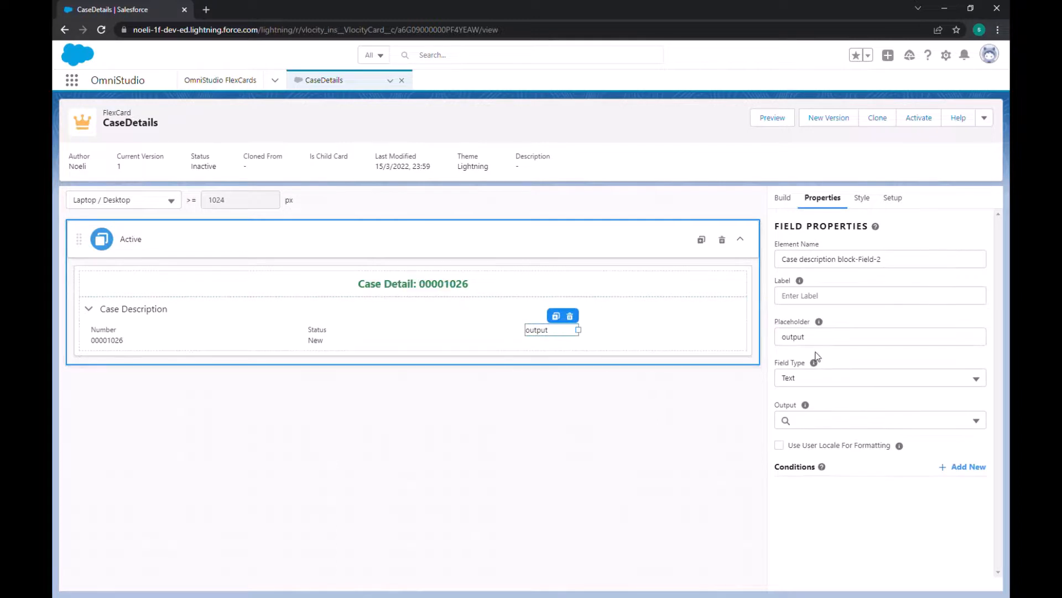
left_click(822, 297)
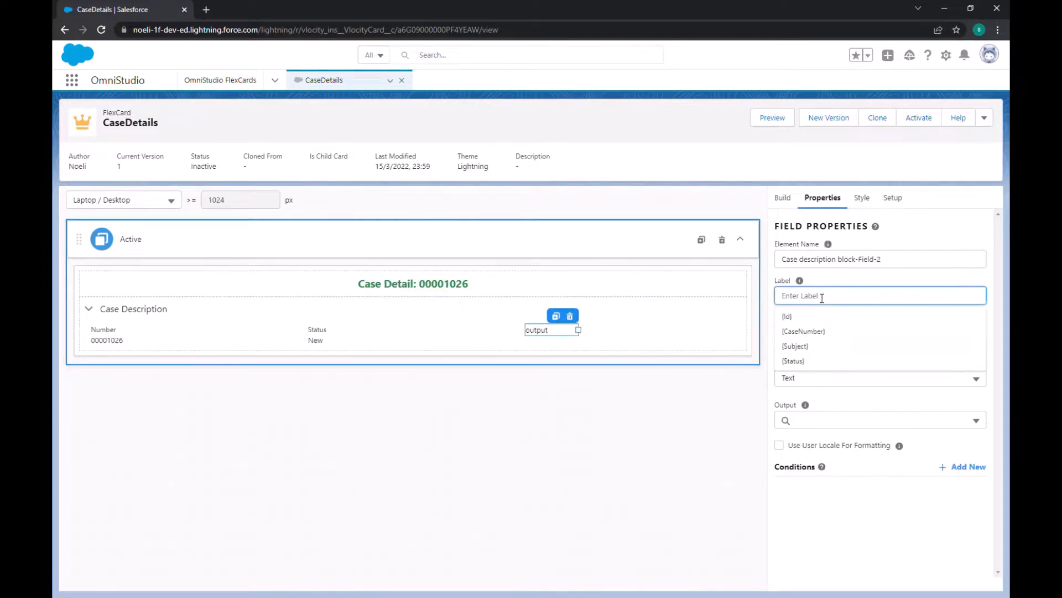
type("Subject")
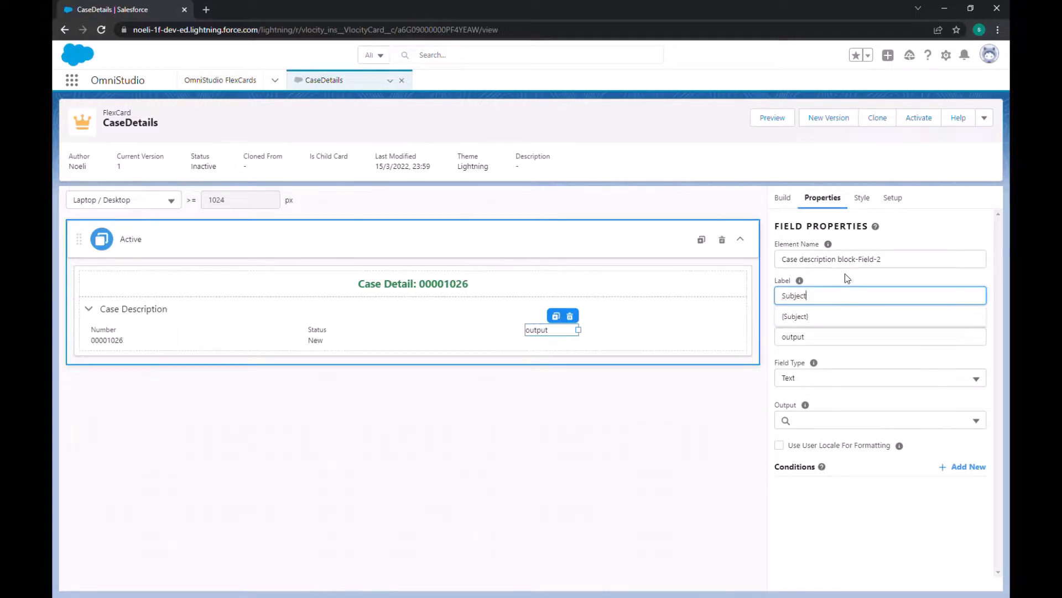
left_click(845, 273)
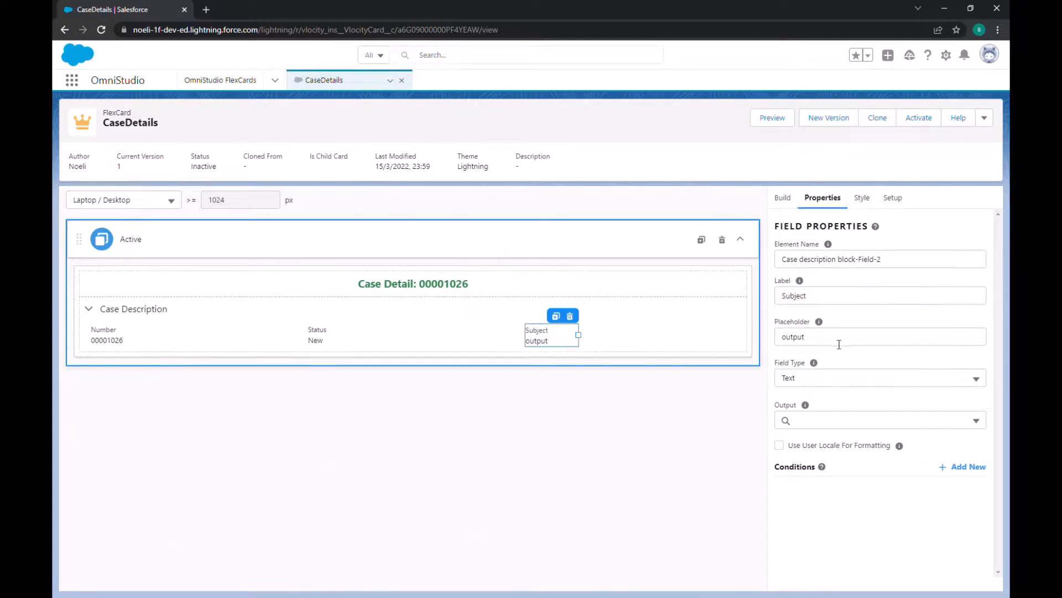
left_click(826, 426)
type("subje")
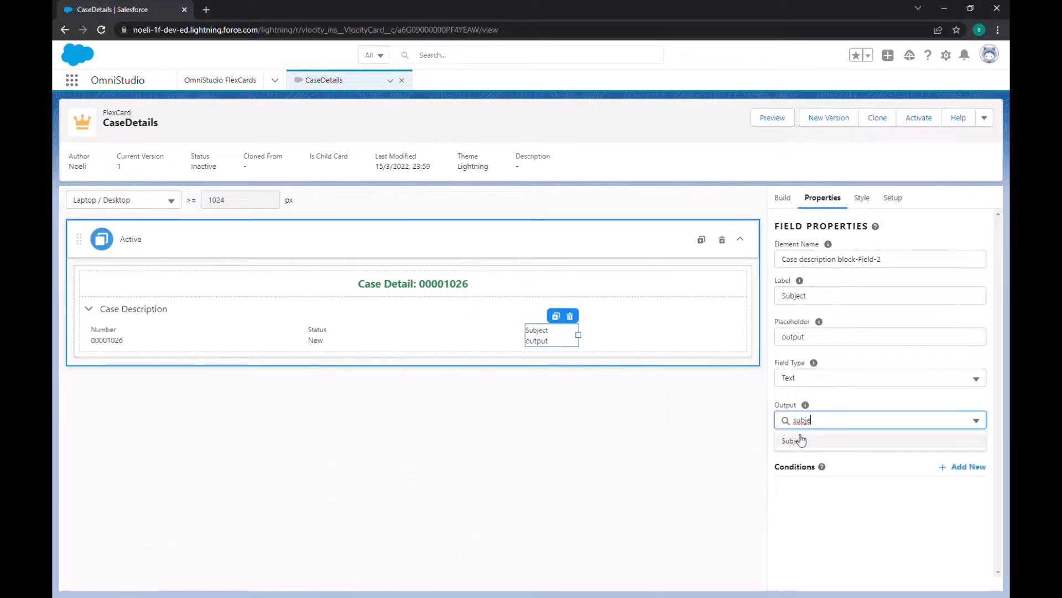
left_click(800, 440)
left_click(587, 411)
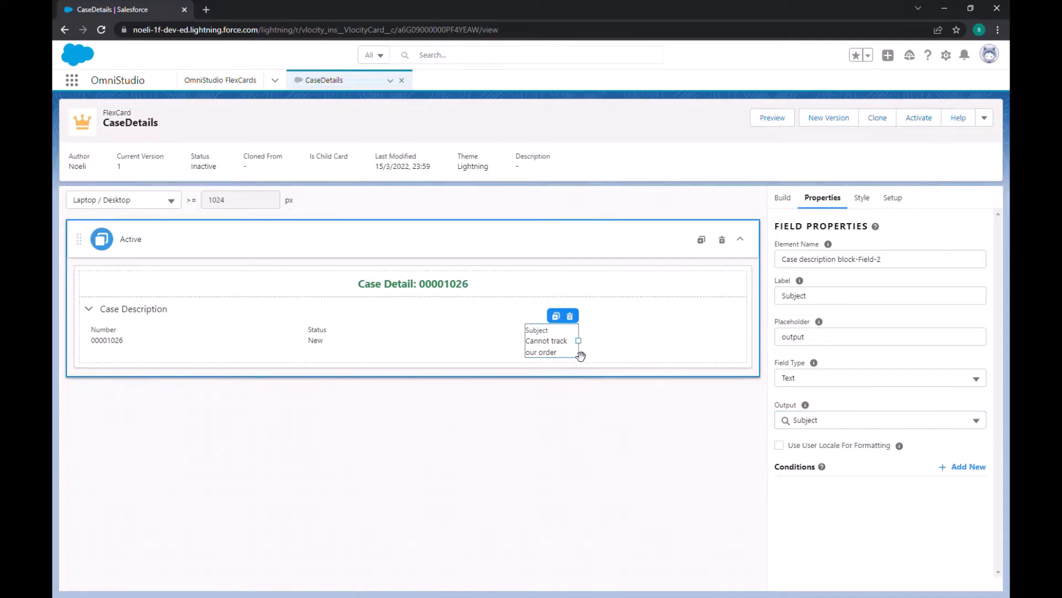
Step: Widen the Subject field to 4 of 12 columns so it fills the rest of the row
left_click_drag(587, 345, 704, 337)
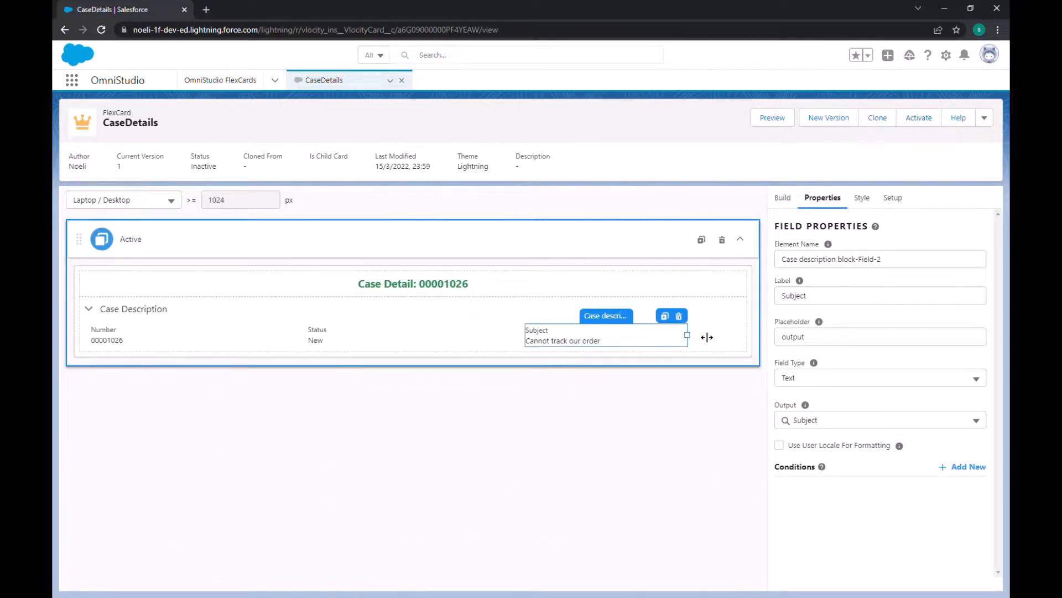
left_click(467, 339)
left_click(614, 343)
left_click_drag(701, 341, 723, 339)
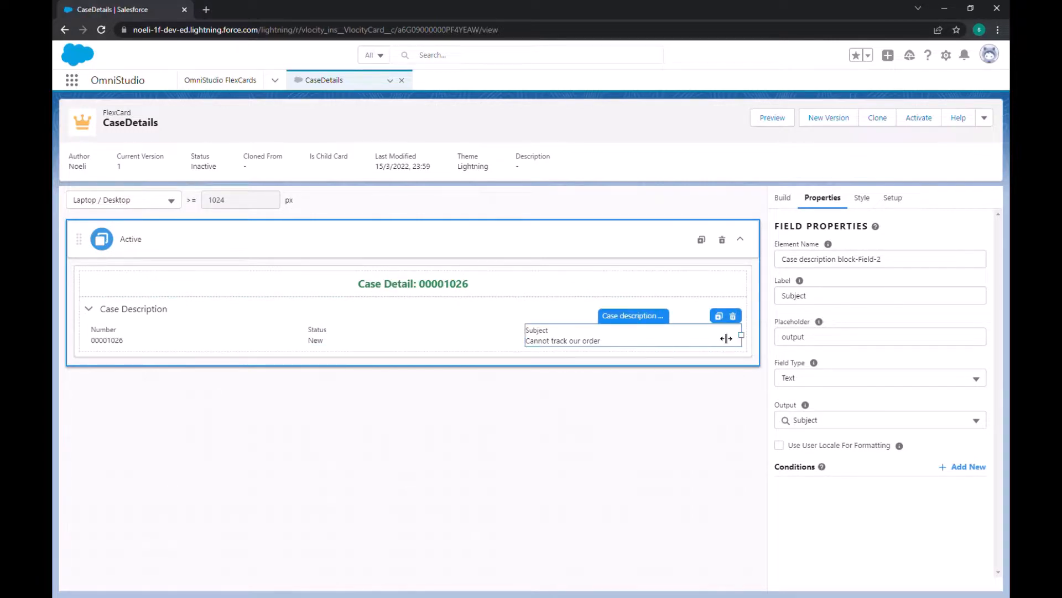
left_click(227, 337)
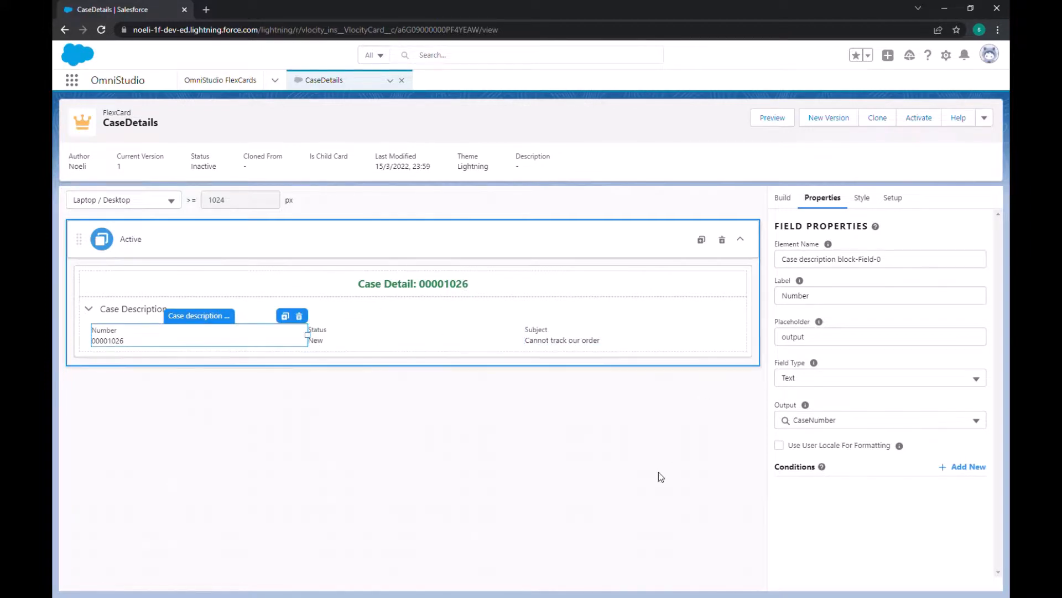
left_click(588, 345)
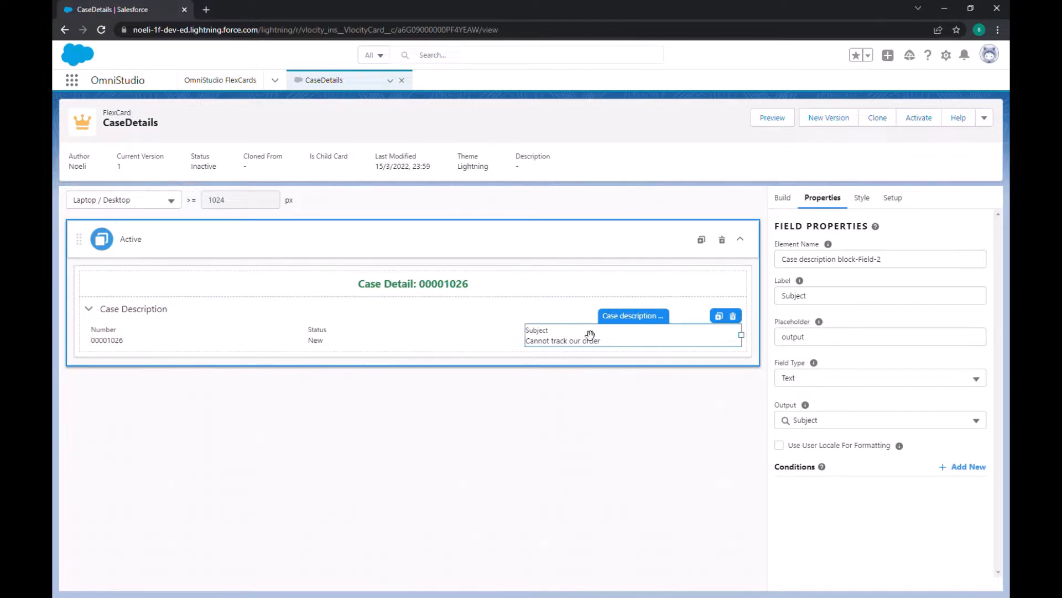
left_click(88, 314)
left_click(96, 316)
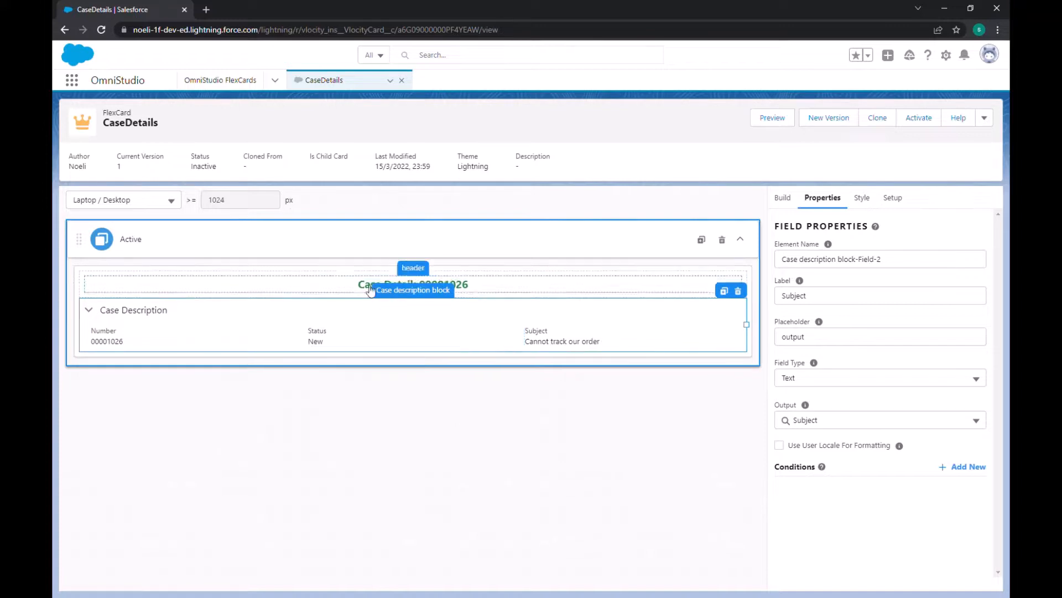
Step: Preview the card and test collapsing and expanding the Case Description block
left_click(773, 118)
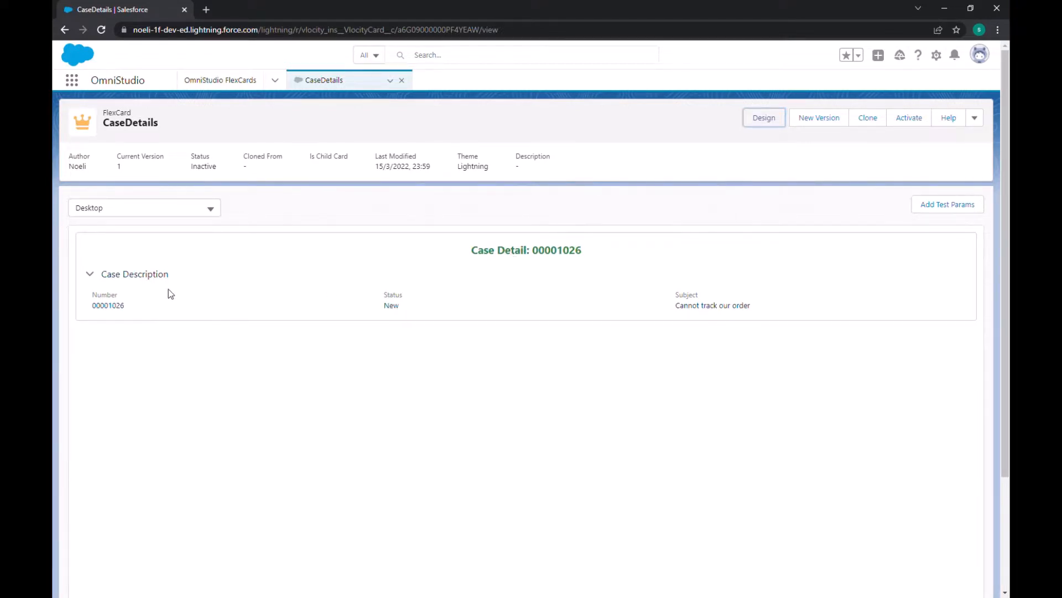
left_click(90, 274)
left_click(90, 274)
left_click(91, 274)
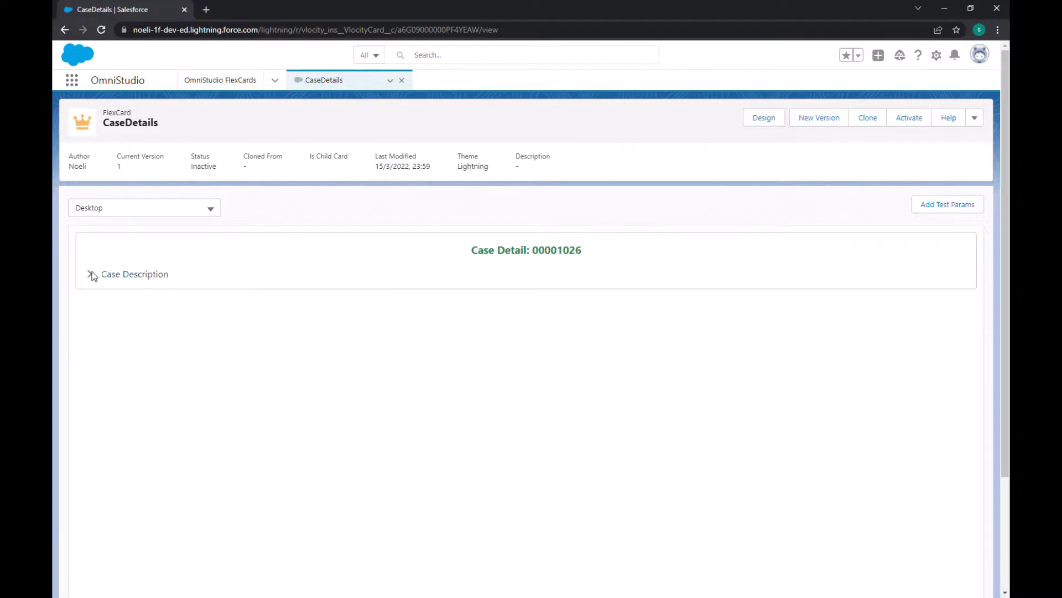
left_click(90, 274)
left_click(91, 274)
left_click(90, 274)
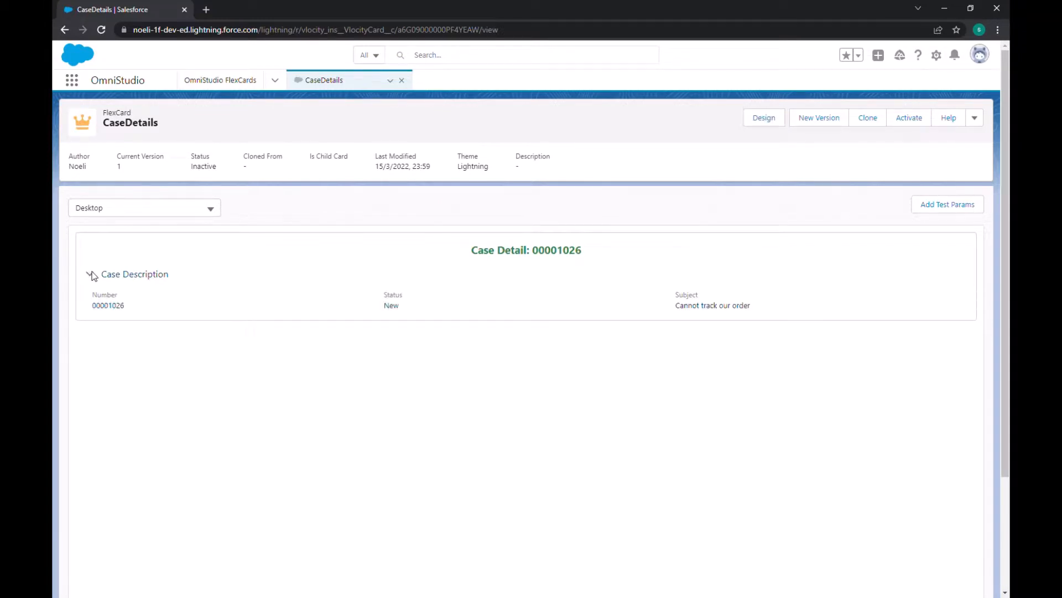
left_click(90, 273)
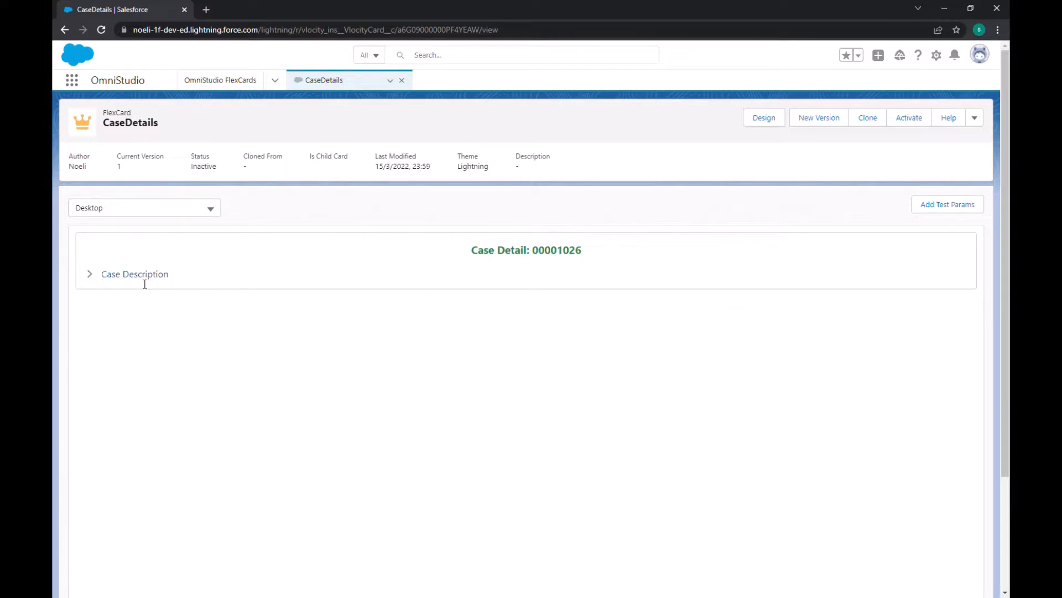
left_click(90, 274)
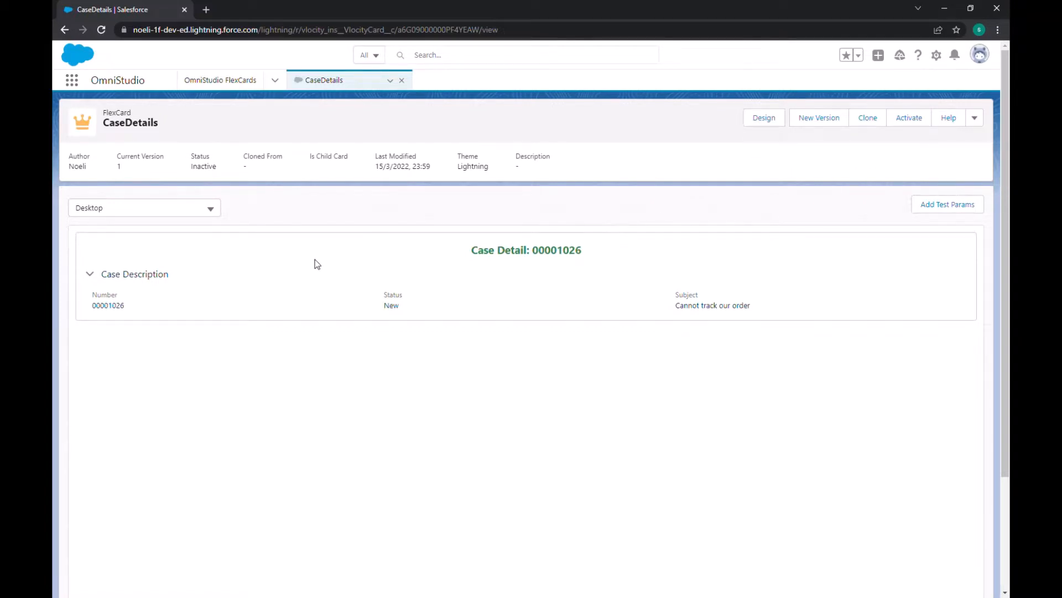
Step: Activate the CaseDetails FlexCard and open its publish options
left_click(908, 120)
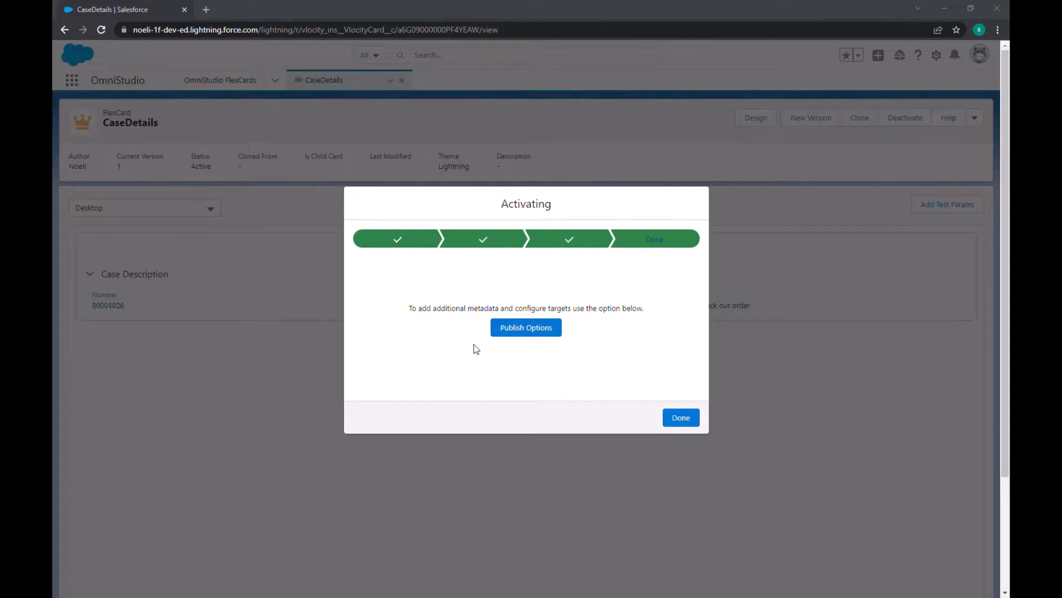
left_click(516, 332)
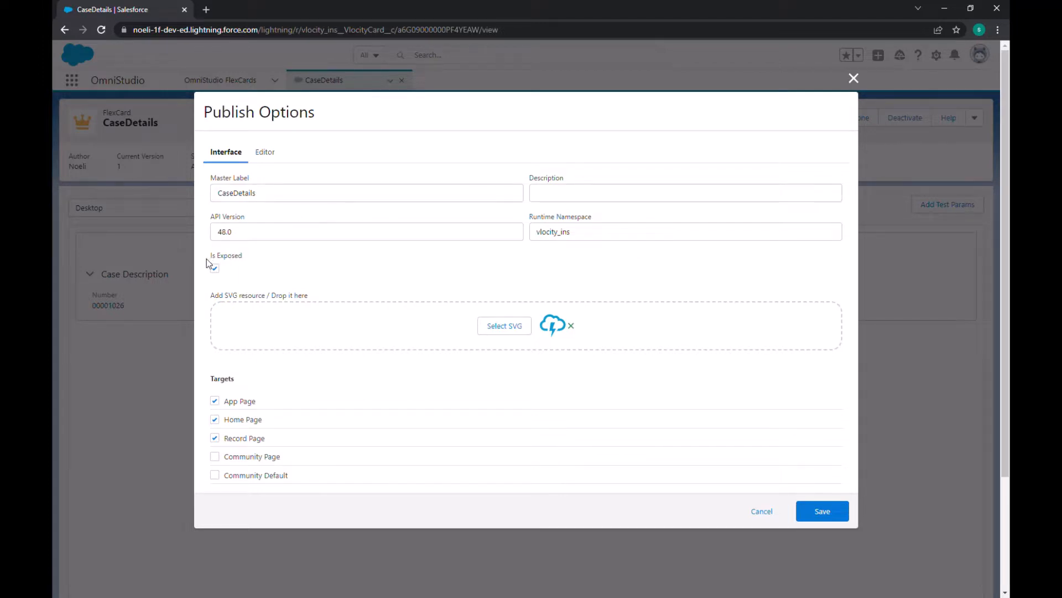
Step: Save the CaseDetails publish options with Is Exposed enabled and App Page, Home Page and Record Page as targets
left_click_drag(221, 259, 246, 262)
scroll(255, 404, "down", 3)
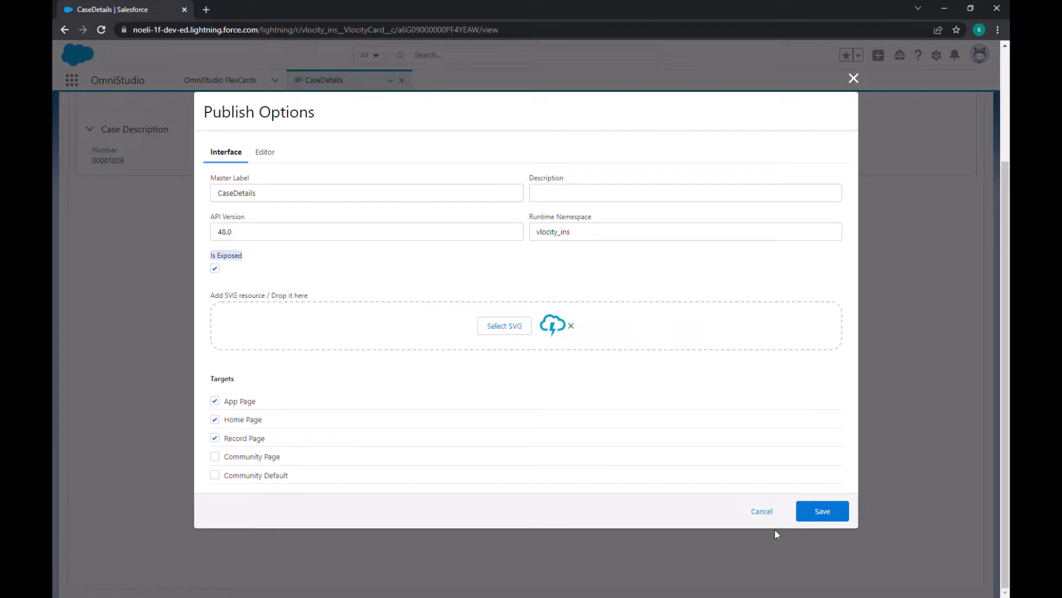
left_click(820, 511)
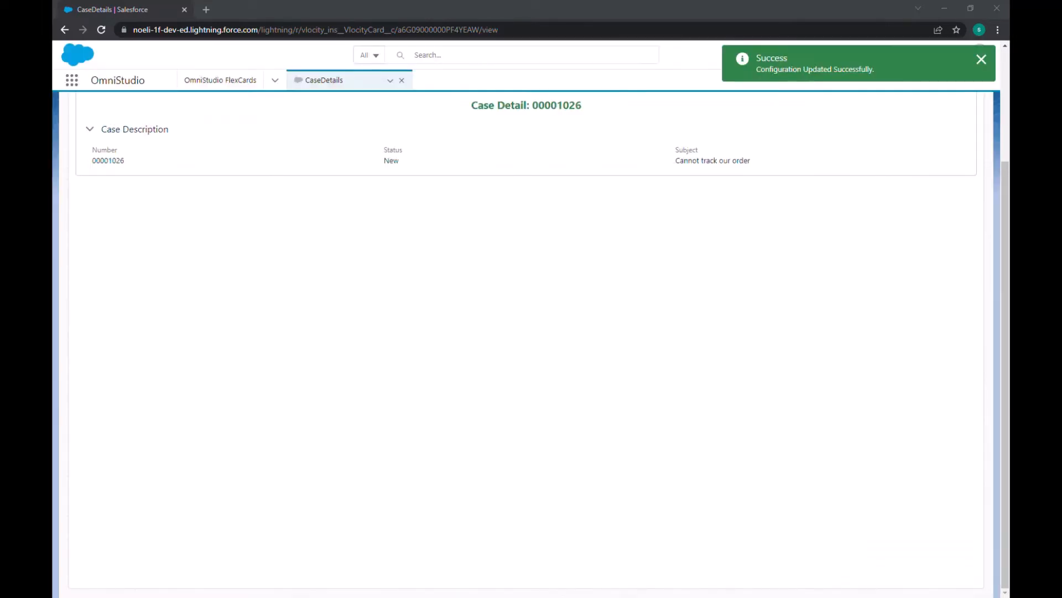
scroll(443, 292, "up", 3)
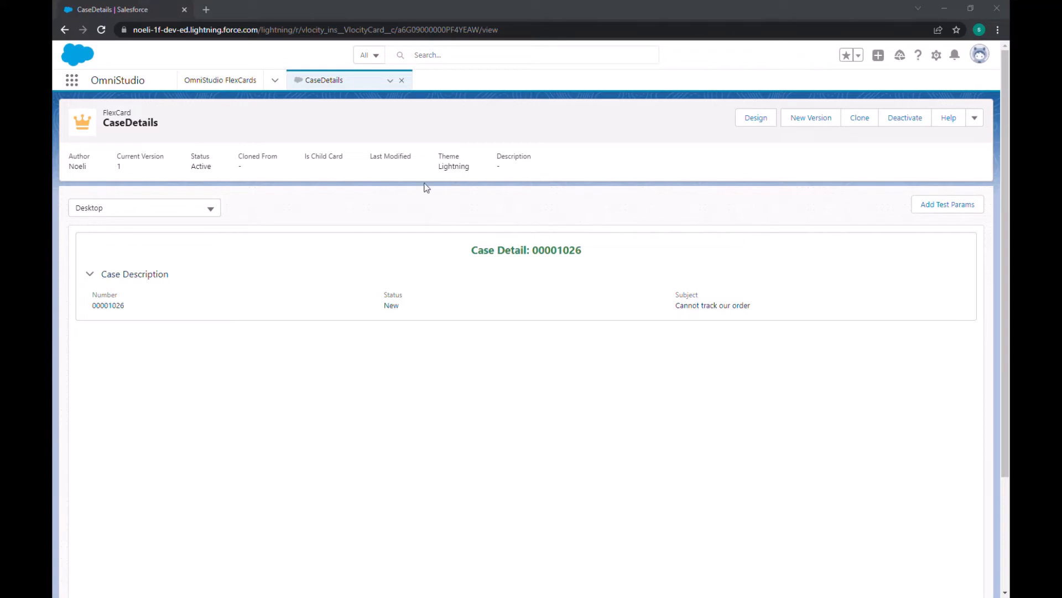
Step: Search the available apps for "servic" and switch to the Service Console app
left_click(72, 81)
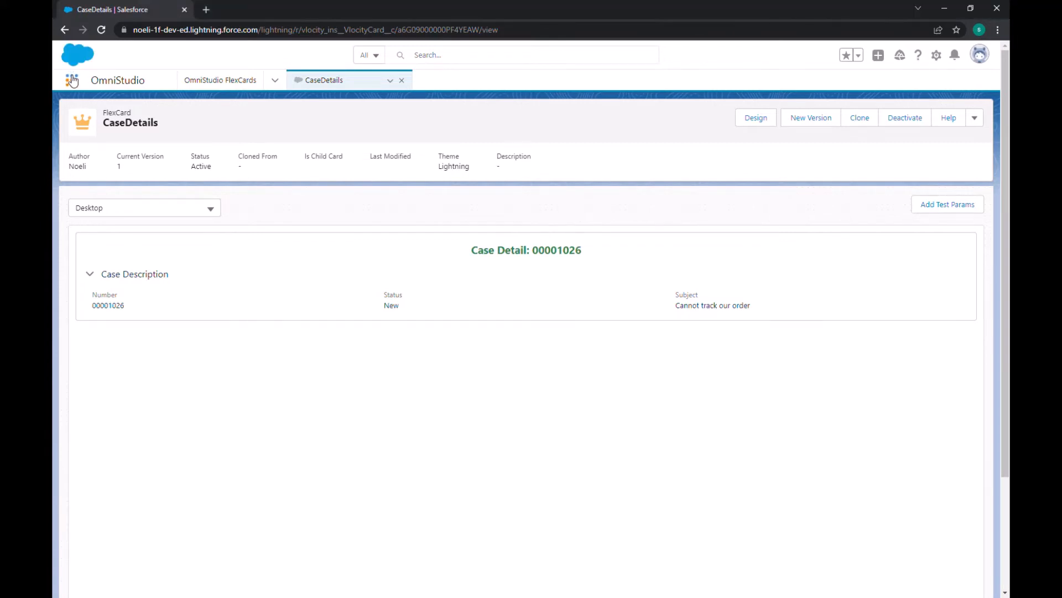
left_click(72, 80)
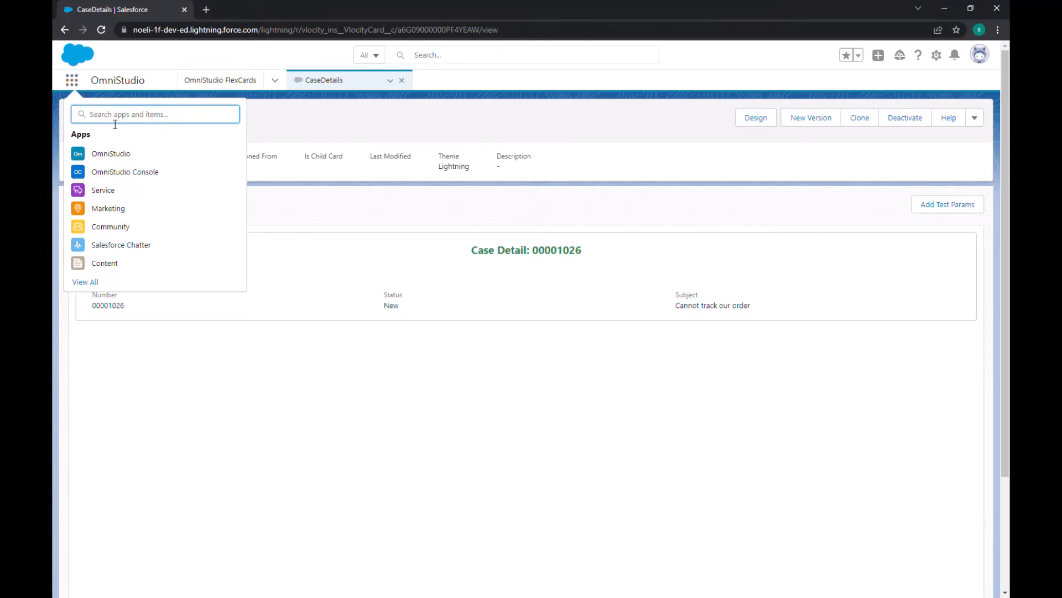
type("sale")
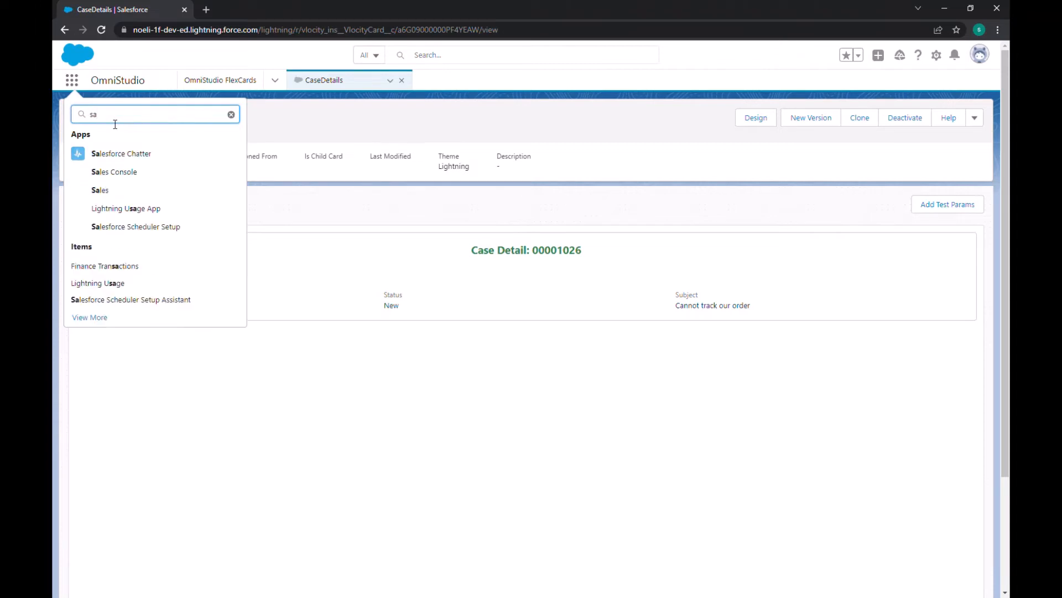
key("BackSpace")
key("BackSpace")
key("BackSpace")
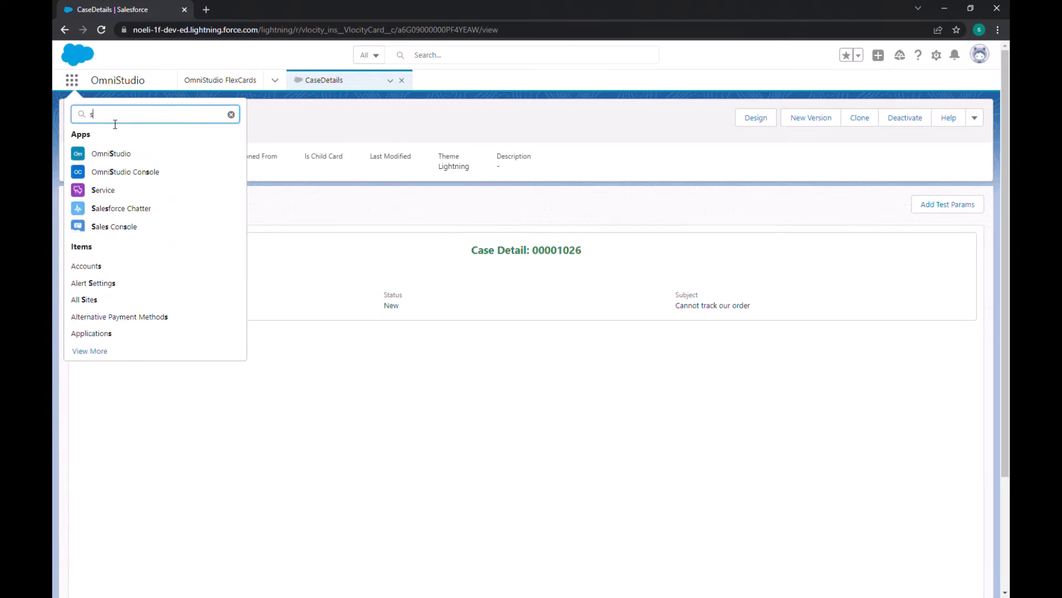
type("ervice")
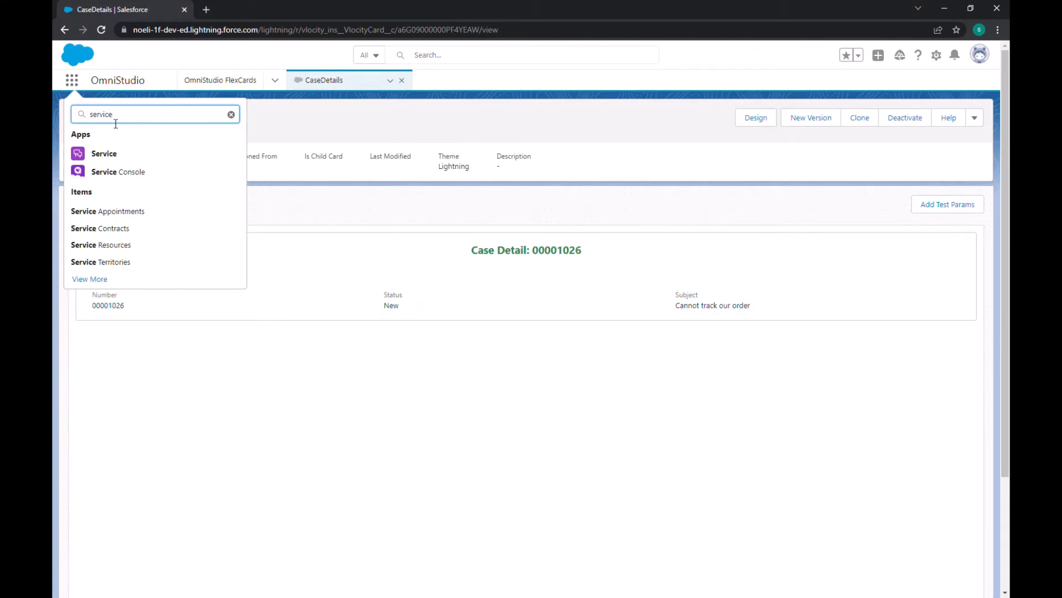
left_click(123, 177)
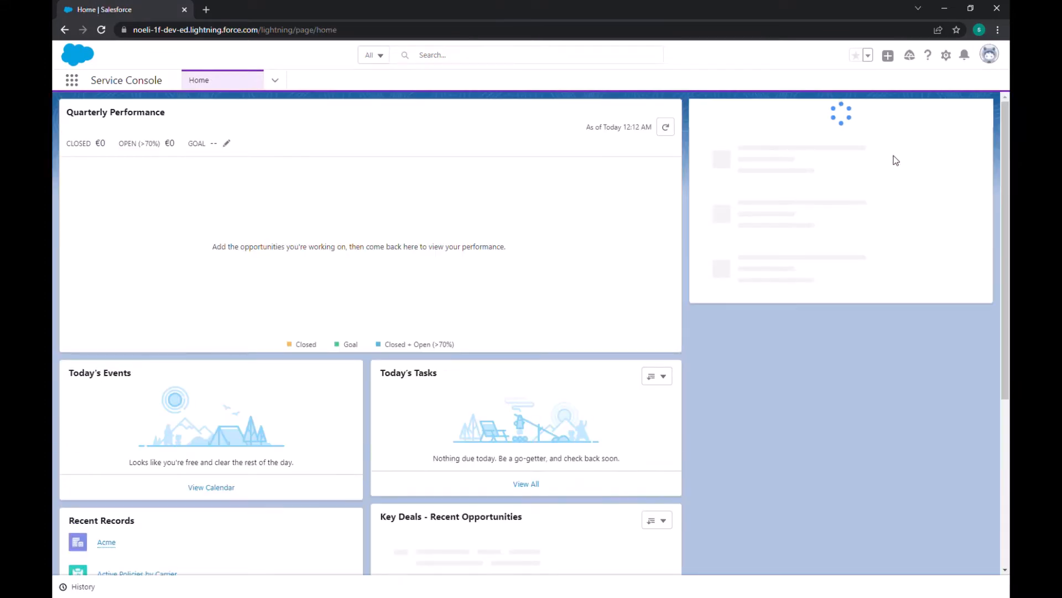
Step: Open the Service Console home page for editing and delete the existing DisplaCaseDetails component above Assistant
left_click(946, 55)
left_click(897, 186)
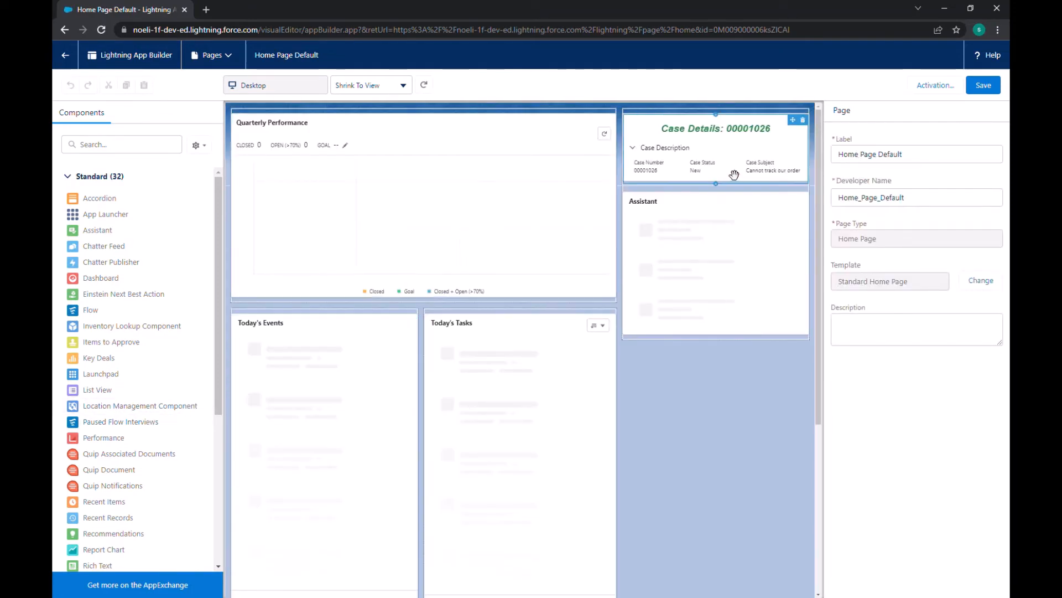
left_click(805, 128)
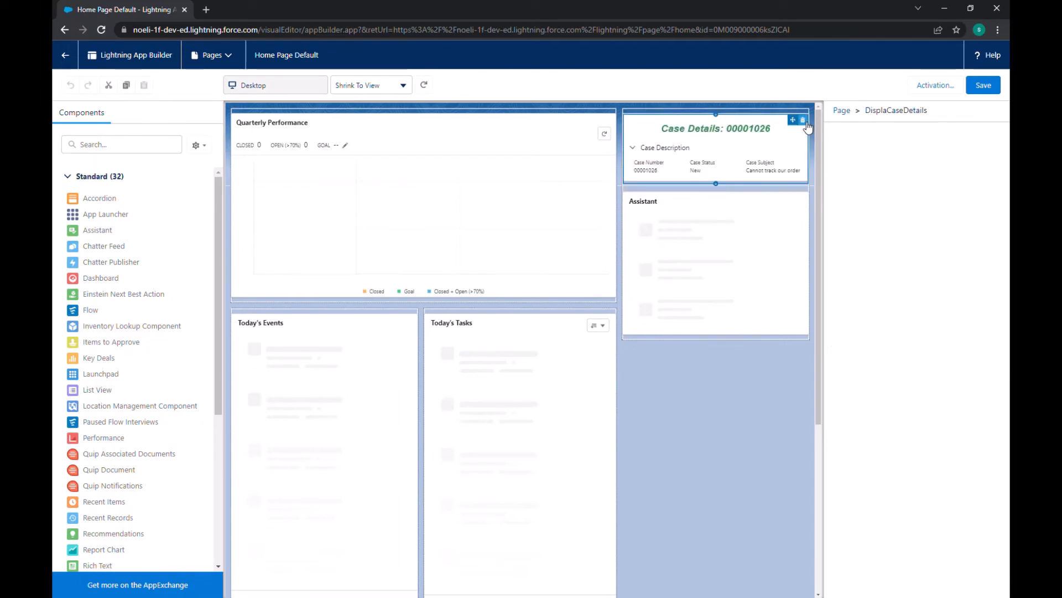
left_click(806, 122)
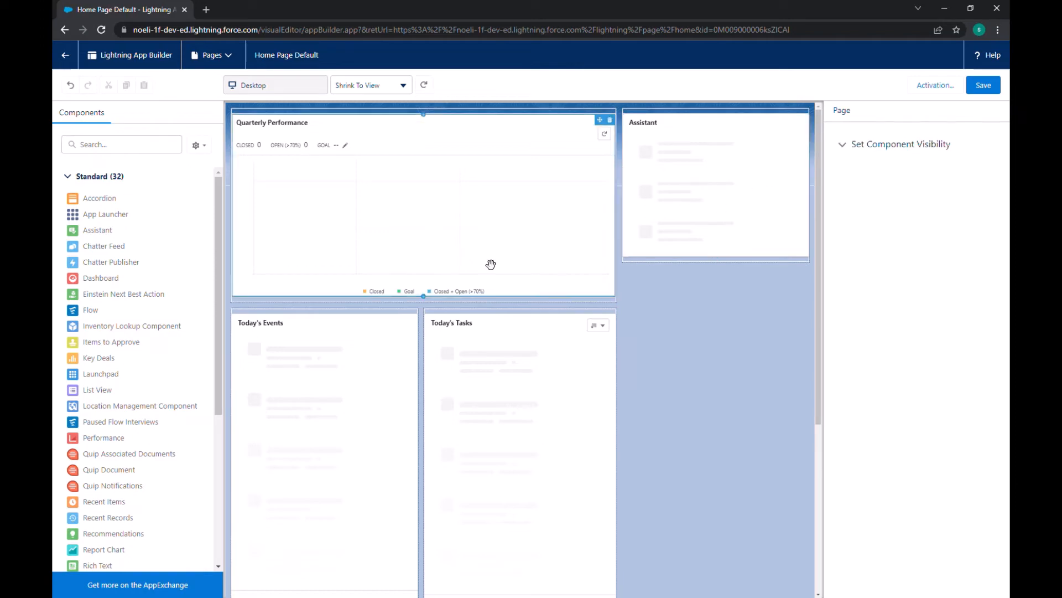
Step: Place the custom CaseDetails component above Assistant on the home page, and save the page before leaving Lightning App Builder
scroll(133, 410, "down", 5)
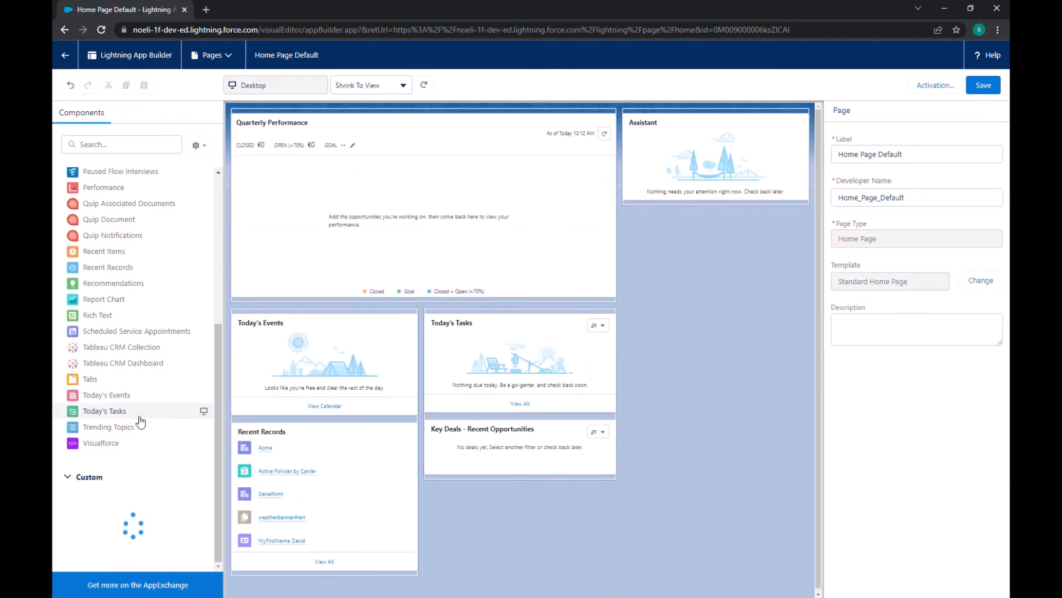
scroll(138, 419, "up", 4)
scroll(140, 422, "down", 4)
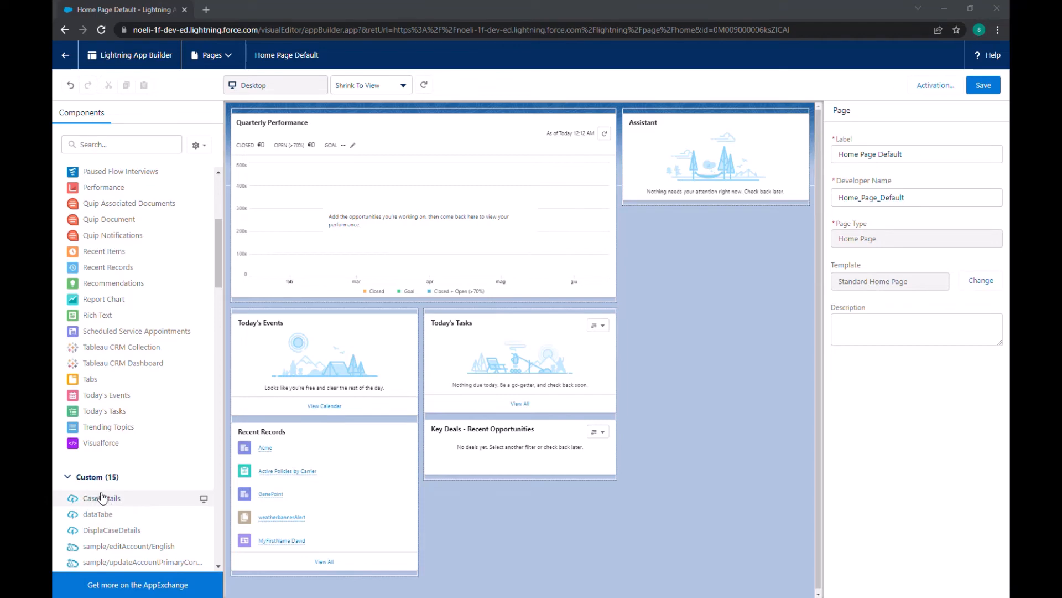
left_click_drag(102, 506, 667, 135)
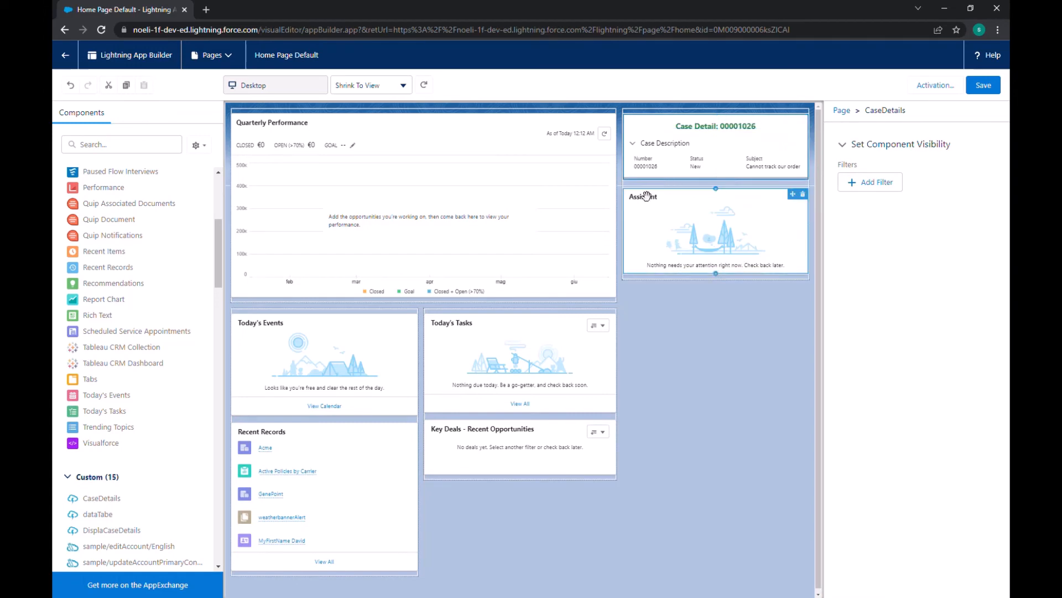
left_click(984, 87)
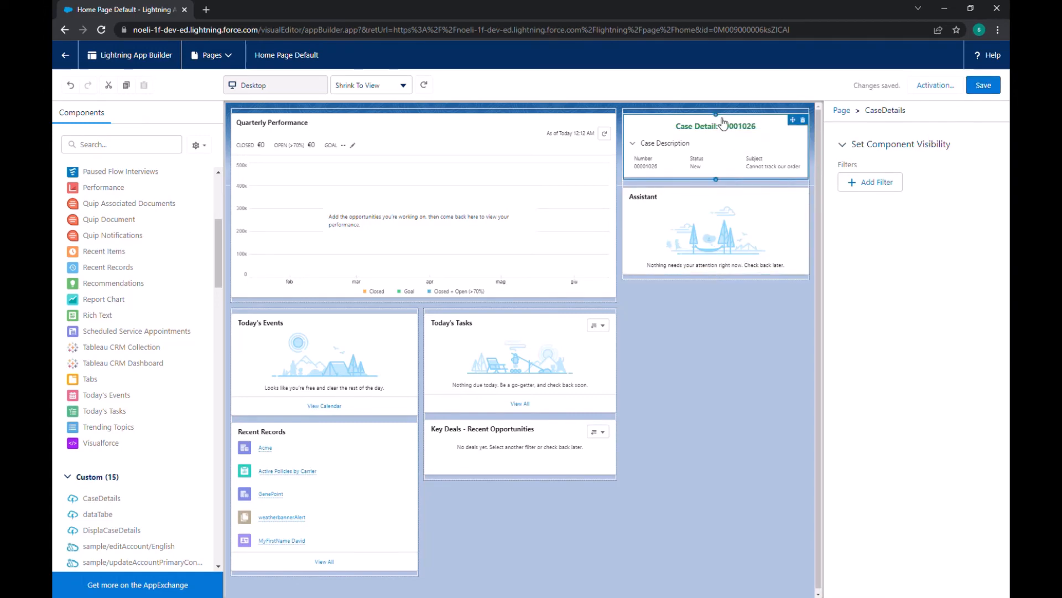
left_click(64, 55)
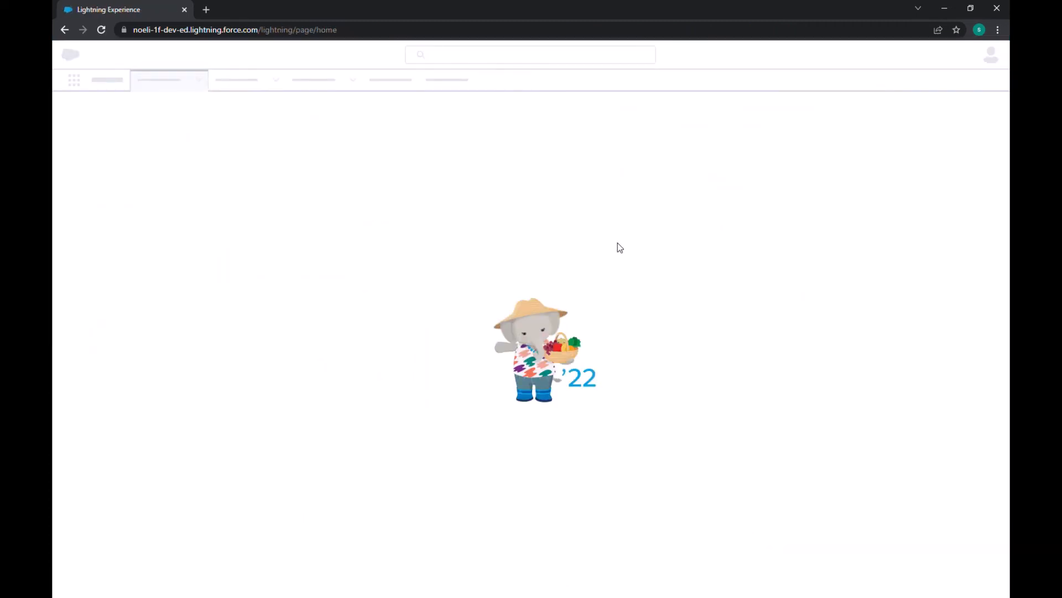